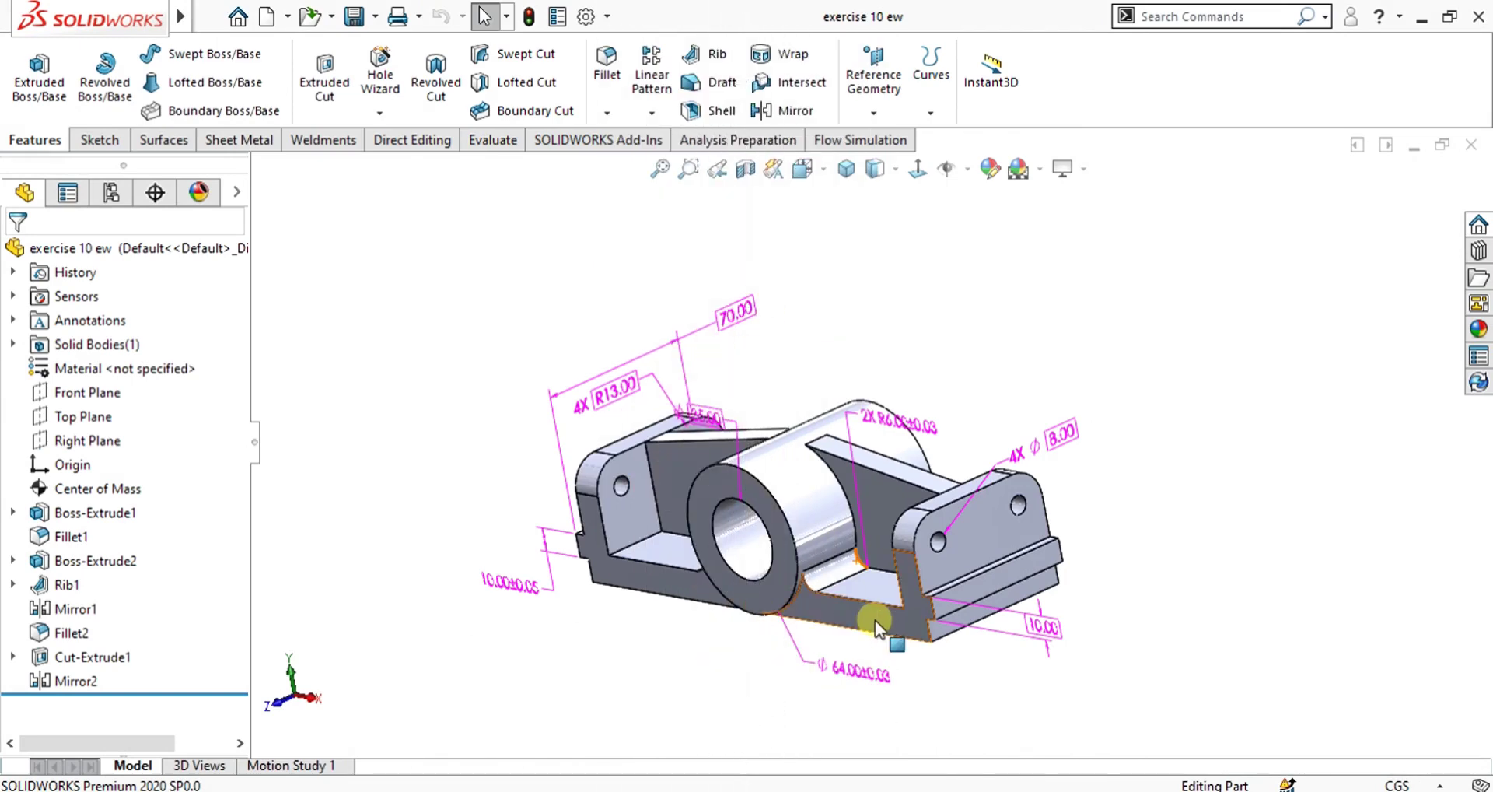
# Review the PDF drawing's dimensions: 203 overall length, 38 wall height, R13 radius, 5 step.
pyautogui.moveTo(927, 633)
pyautogui.mouseDown(button='middle')
pyautogui.moveTo(860, 540)
pyautogui.moveTo(987, 613)
pyautogui.moveTo(869, 535)
pyautogui.moveTo(899, 641)
pyautogui.mouseUp(button='middle')
pyautogui.click(993, 708)
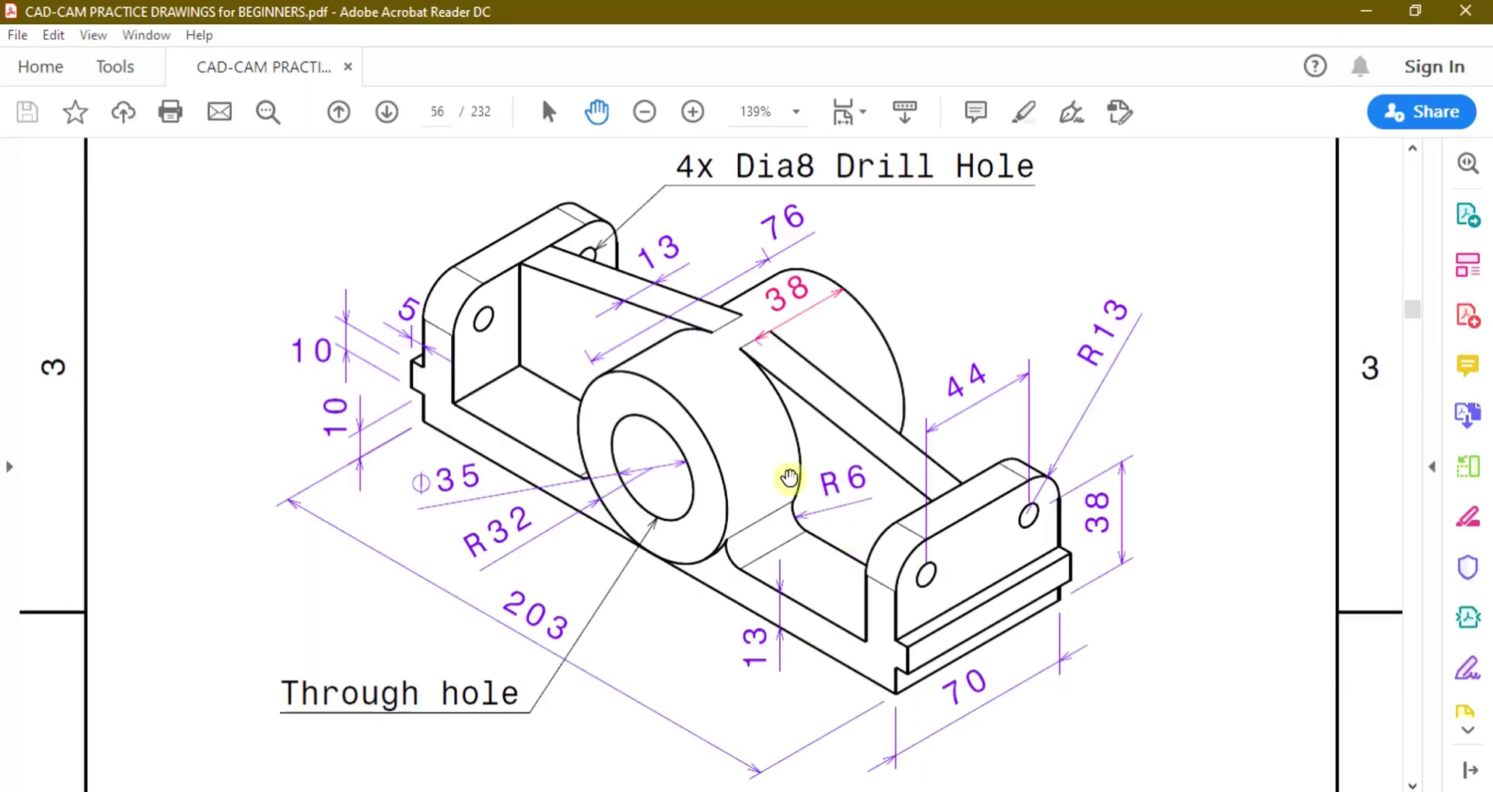
pyautogui.moveTo(794, 425); pyautogui.dragTo(798, 435)
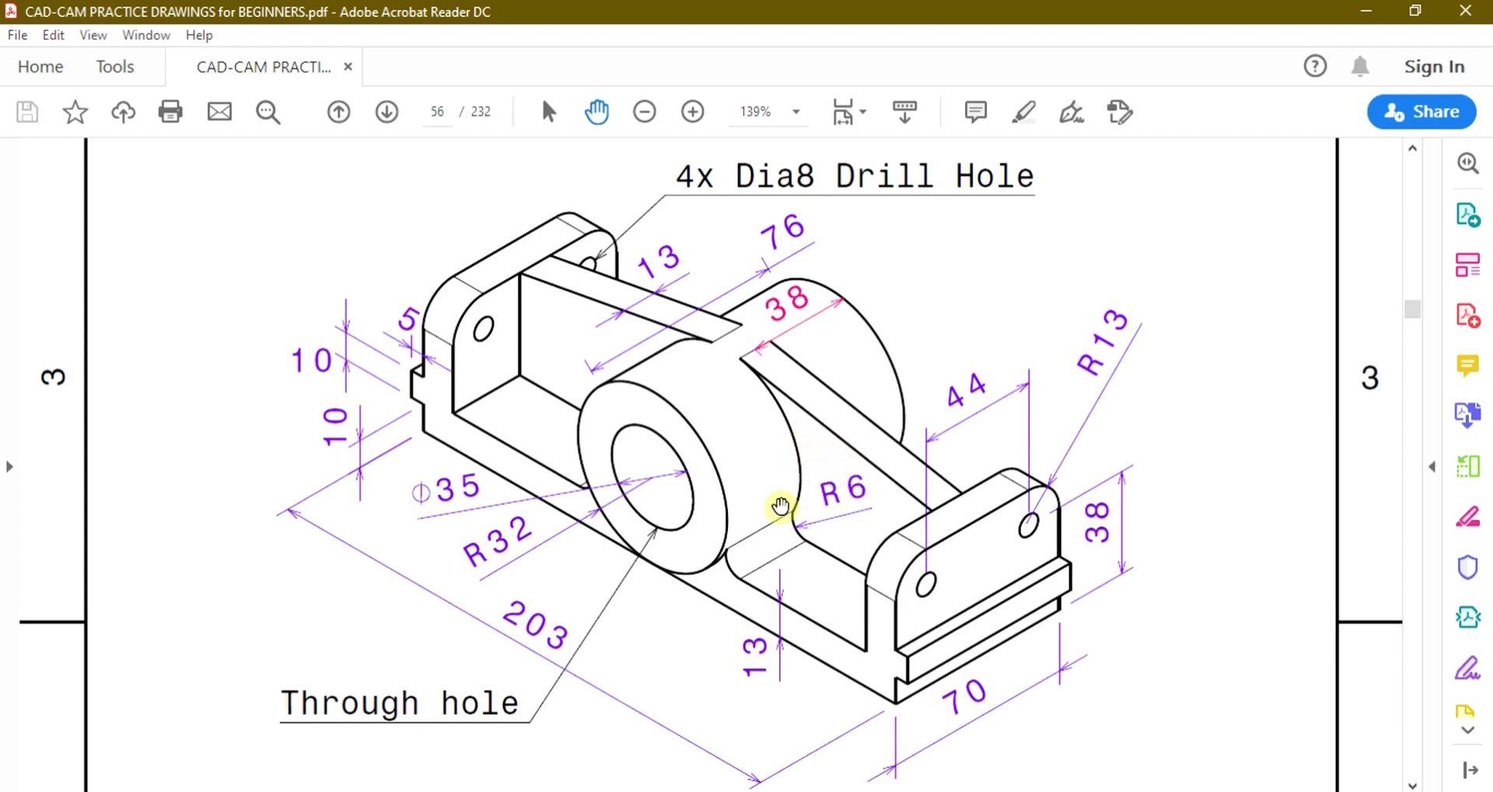
pyautogui.moveTo(554, 593)
pyautogui.mouseDown()
pyautogui.moveTo(485, 640)
pyautogui.moveTo(575, 637)
pyautogui.moveTo(558, 585)
pyautogui.mouseUp()
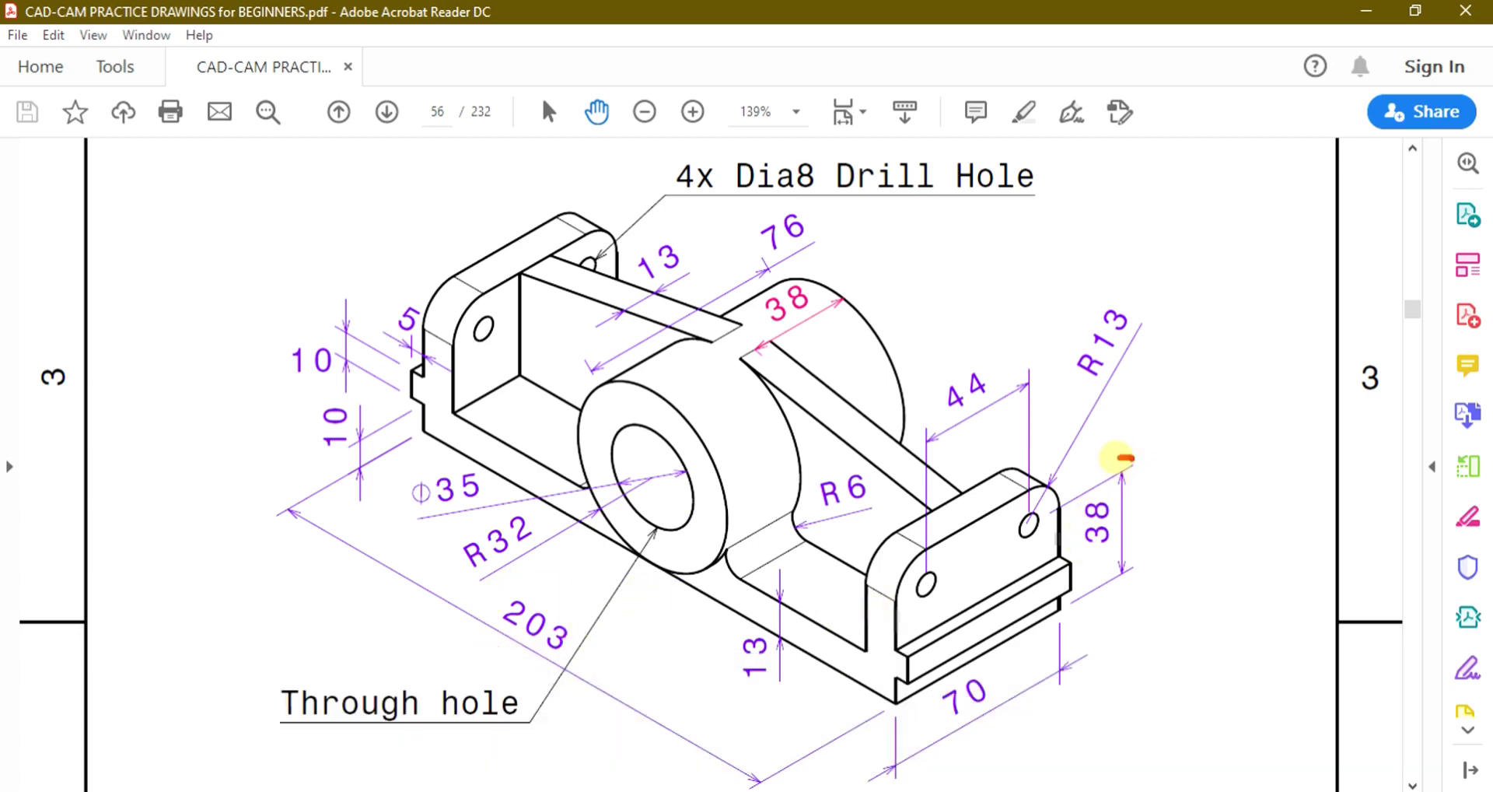
pyautogui.moveTo(1104, 579); pyautogui.dragTo(1098, 461)
pyautogui.moveTo(1132, 299)
pyautogui.mouseDown()
pyautogui.moveTo(1066, 385)
pyautogui.moveTo(1130, 295)
pyautogui.mouseUp()
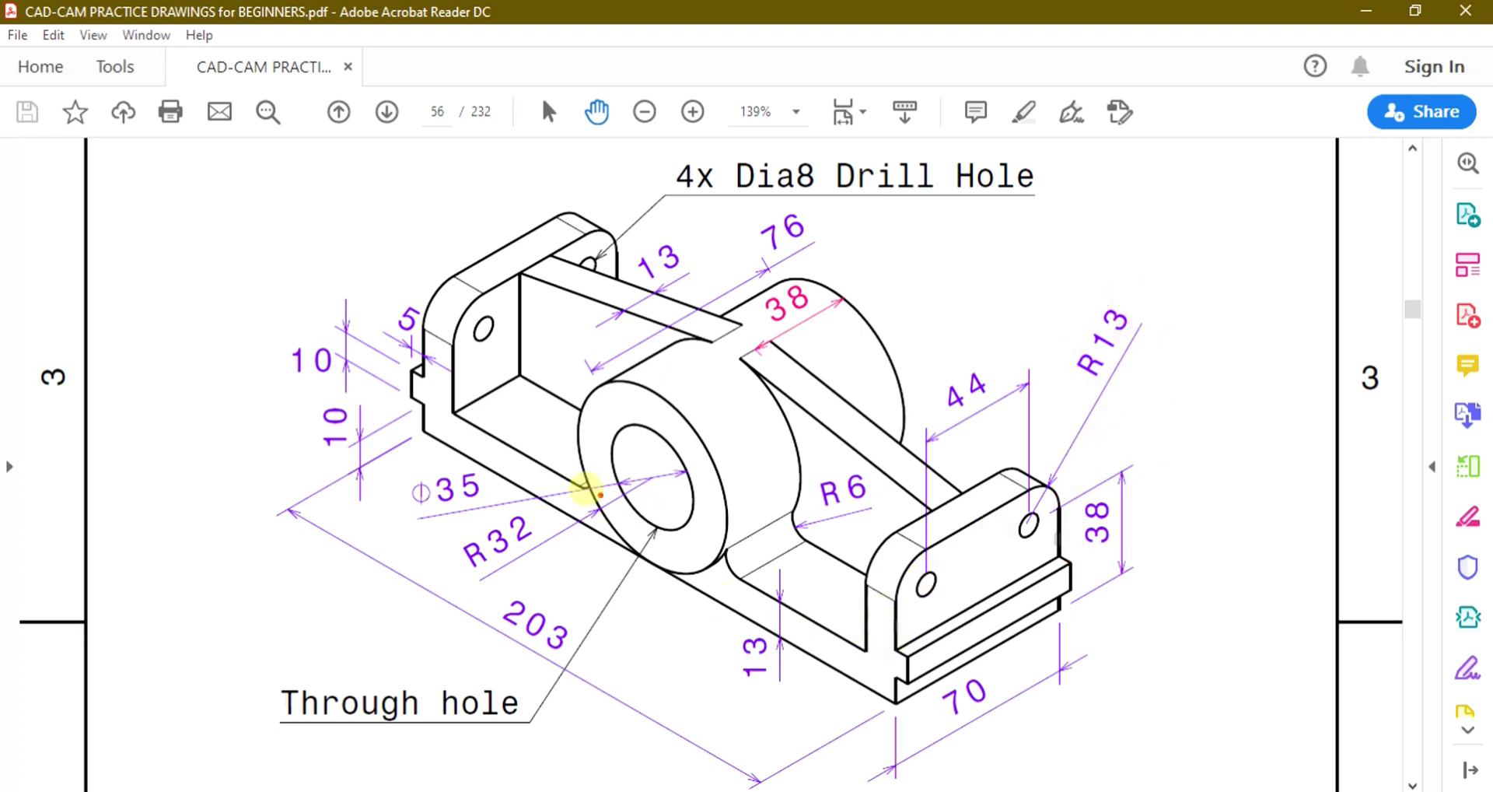
pyautogui.moveTo(441, 355); pyautogui.dragTo(410, 347)
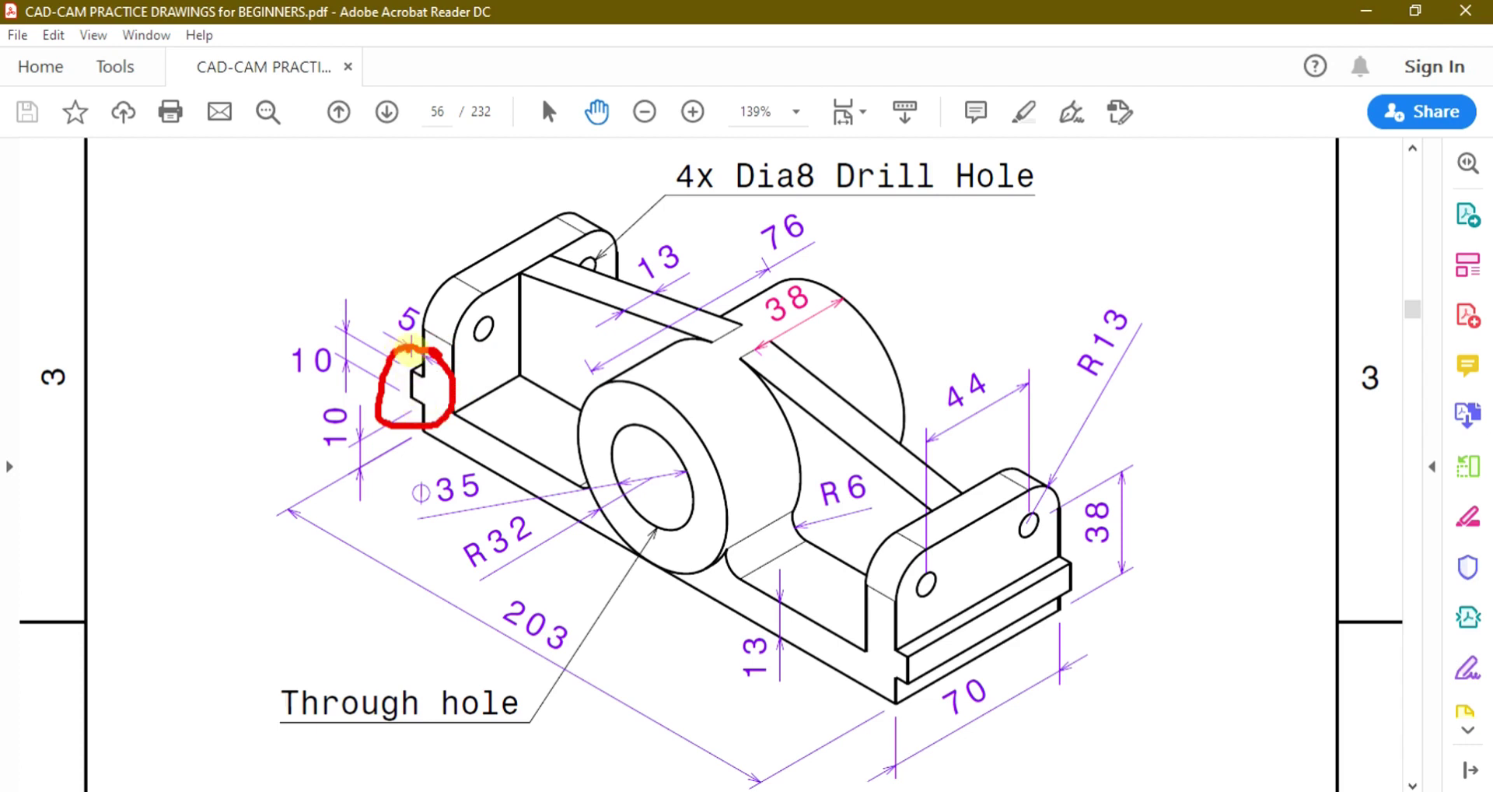
# Minimise Acrobat and return to the empty SOLIDWORKS Part1 document.
pyautogui.click(1353, 11)
pyautogui.moveTo(776, 789)
pyautogui.click(846, 722)
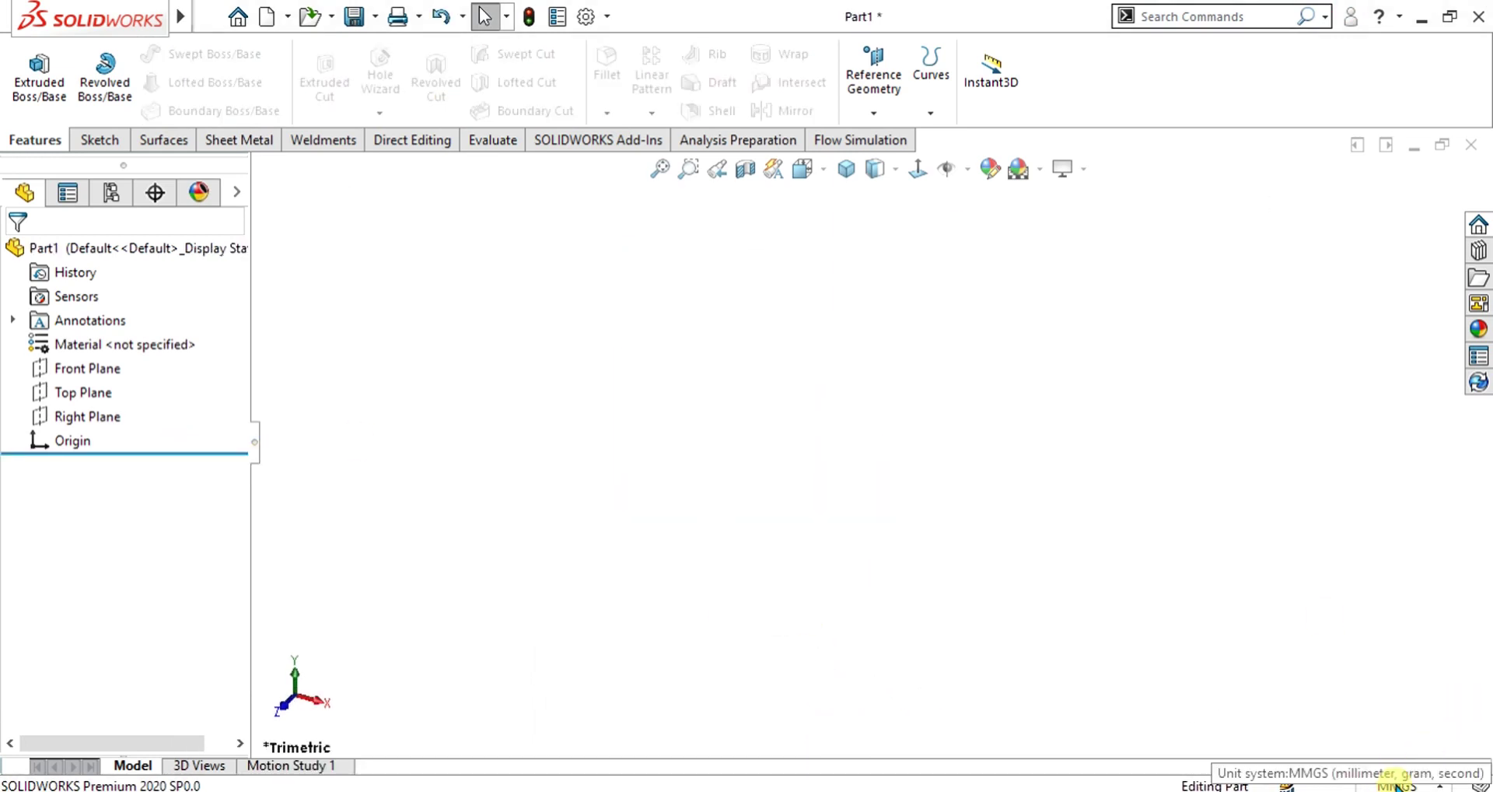
# Start a new sketch on the Front Plane with the Line tool.
pyautogui.click(93, 369)
pyautogui.click(101, 140)
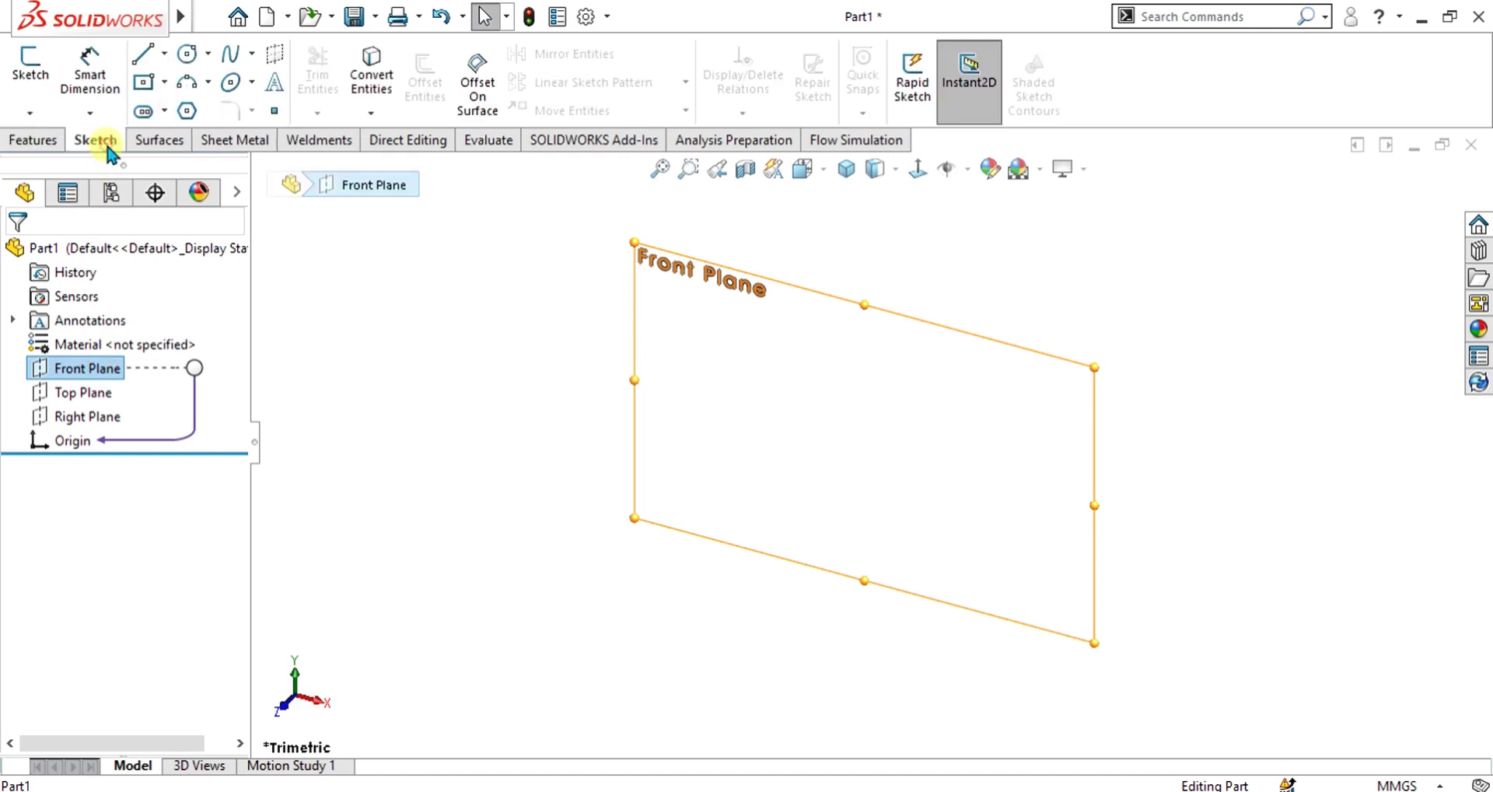
pyautogui.click(31, 78)
pyautogui.click(142, 53)
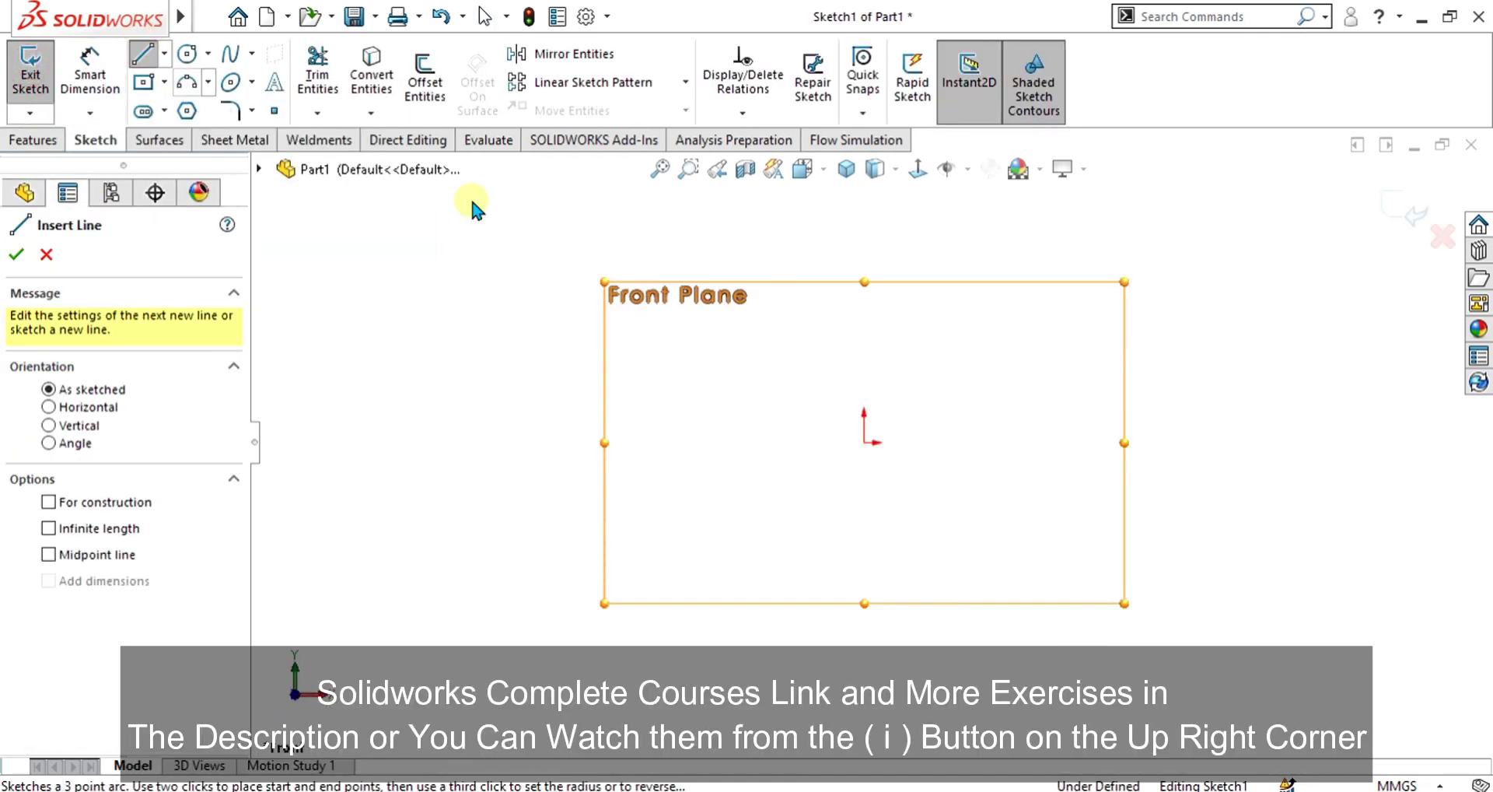
# Draw a 203 base line centred on the origin, then 10, 5, 10 segments and a tall vertical line.
pyautogui.click(864, 442)
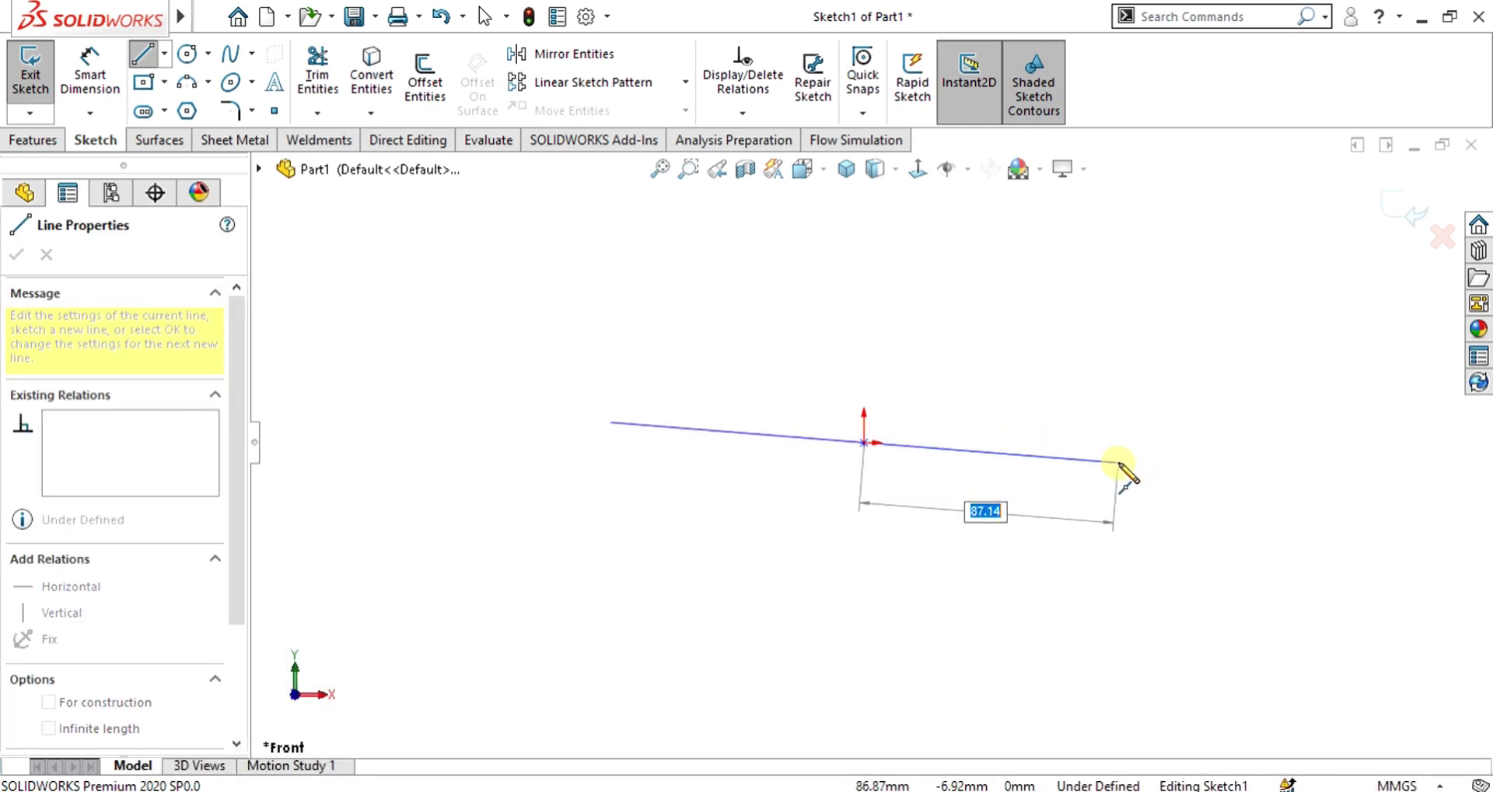
pyautogui.write('203')
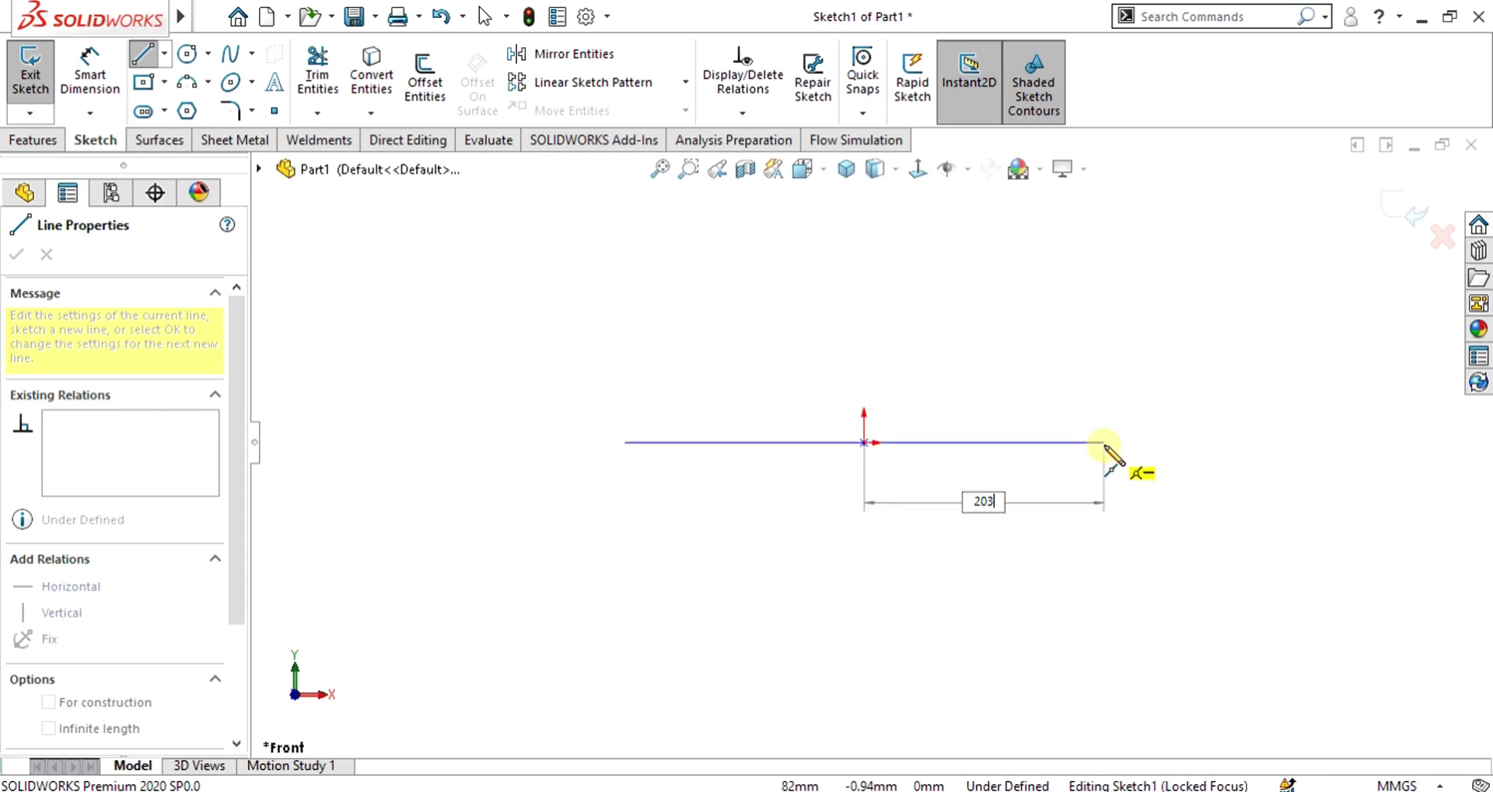
pyautogui.write('/2')
pyautogui.press('Return')
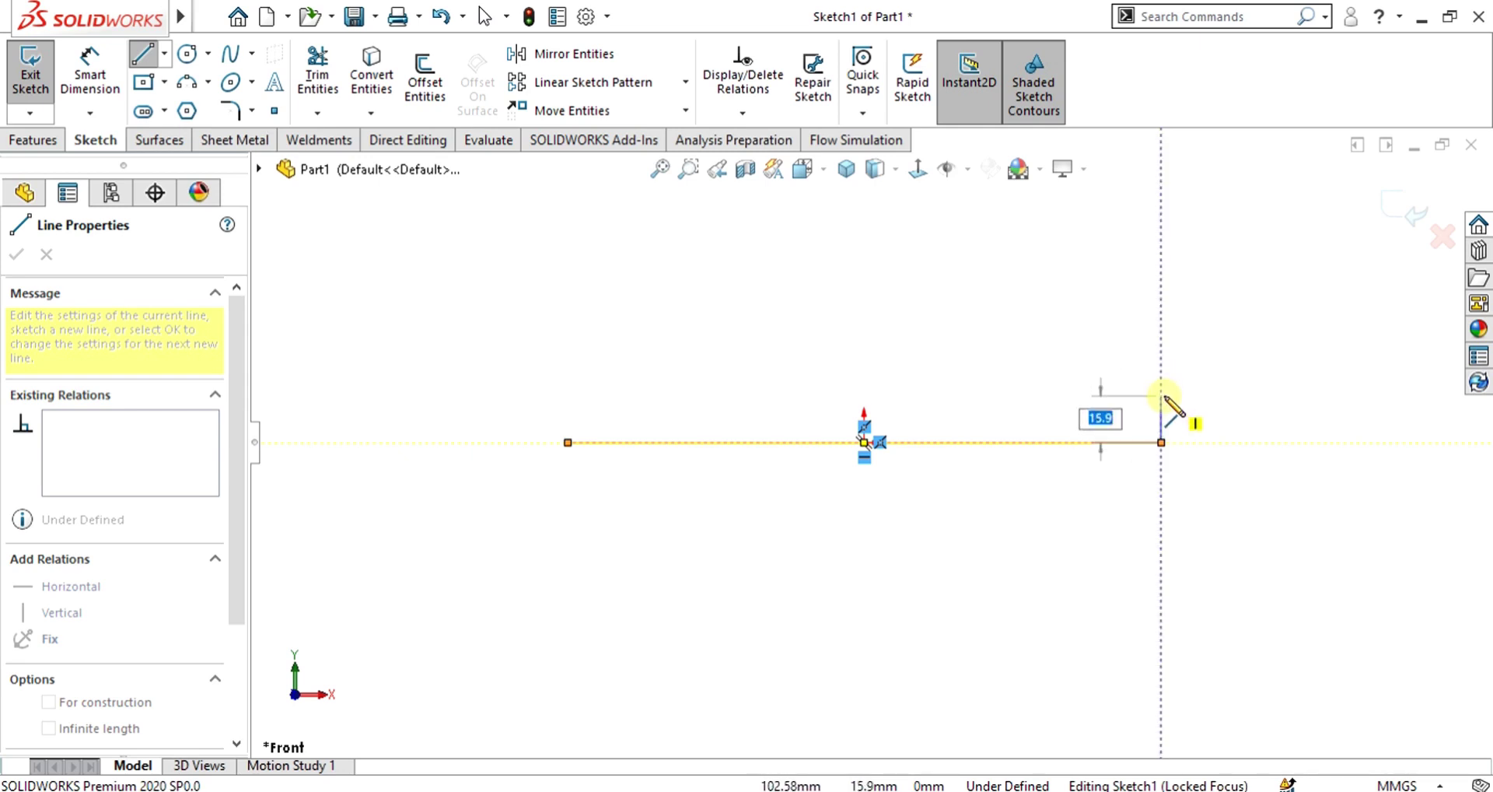
pyautogui.press('Return')
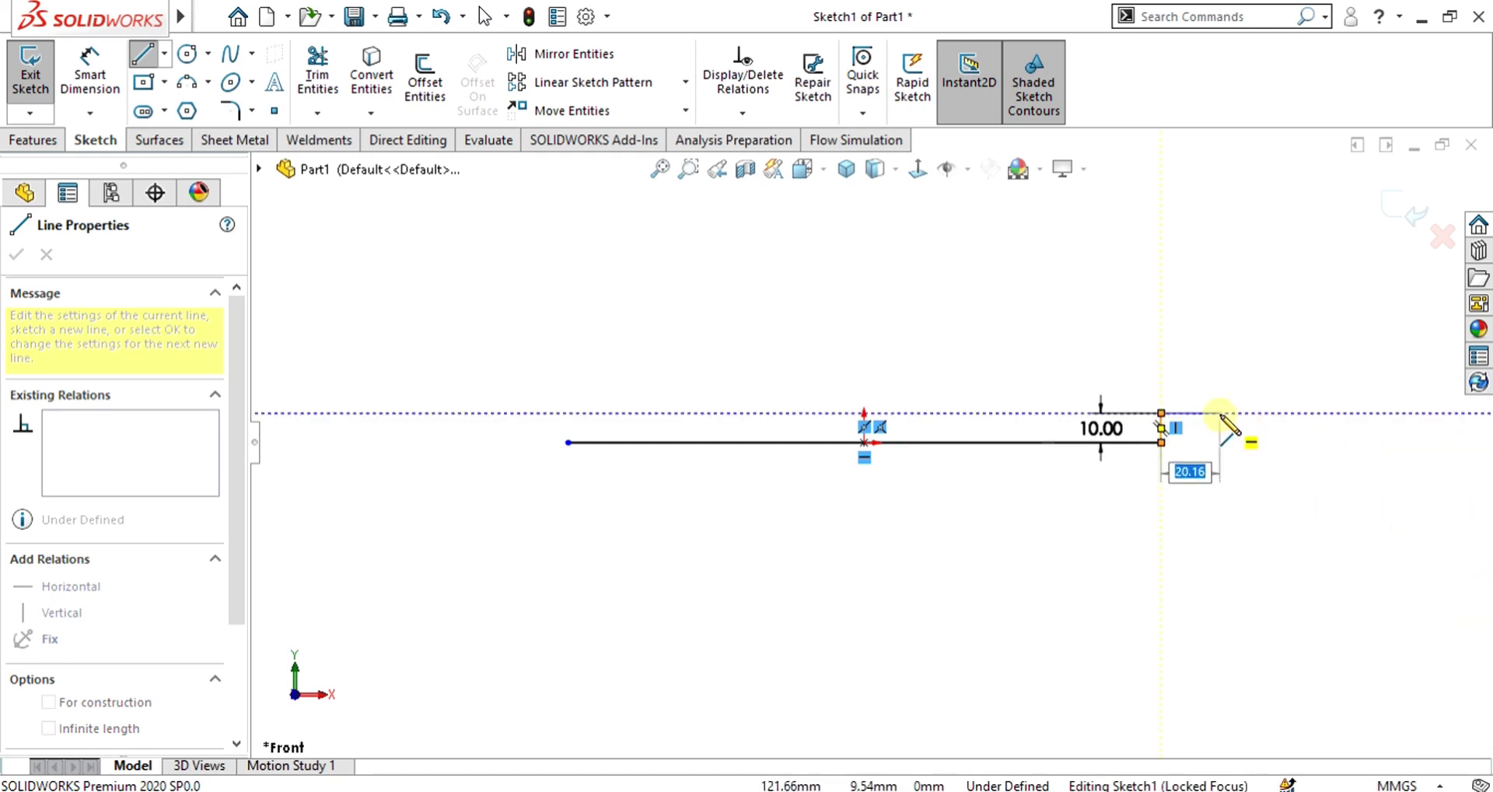
pyautogui.write('5')
pyautogui.press('Return')
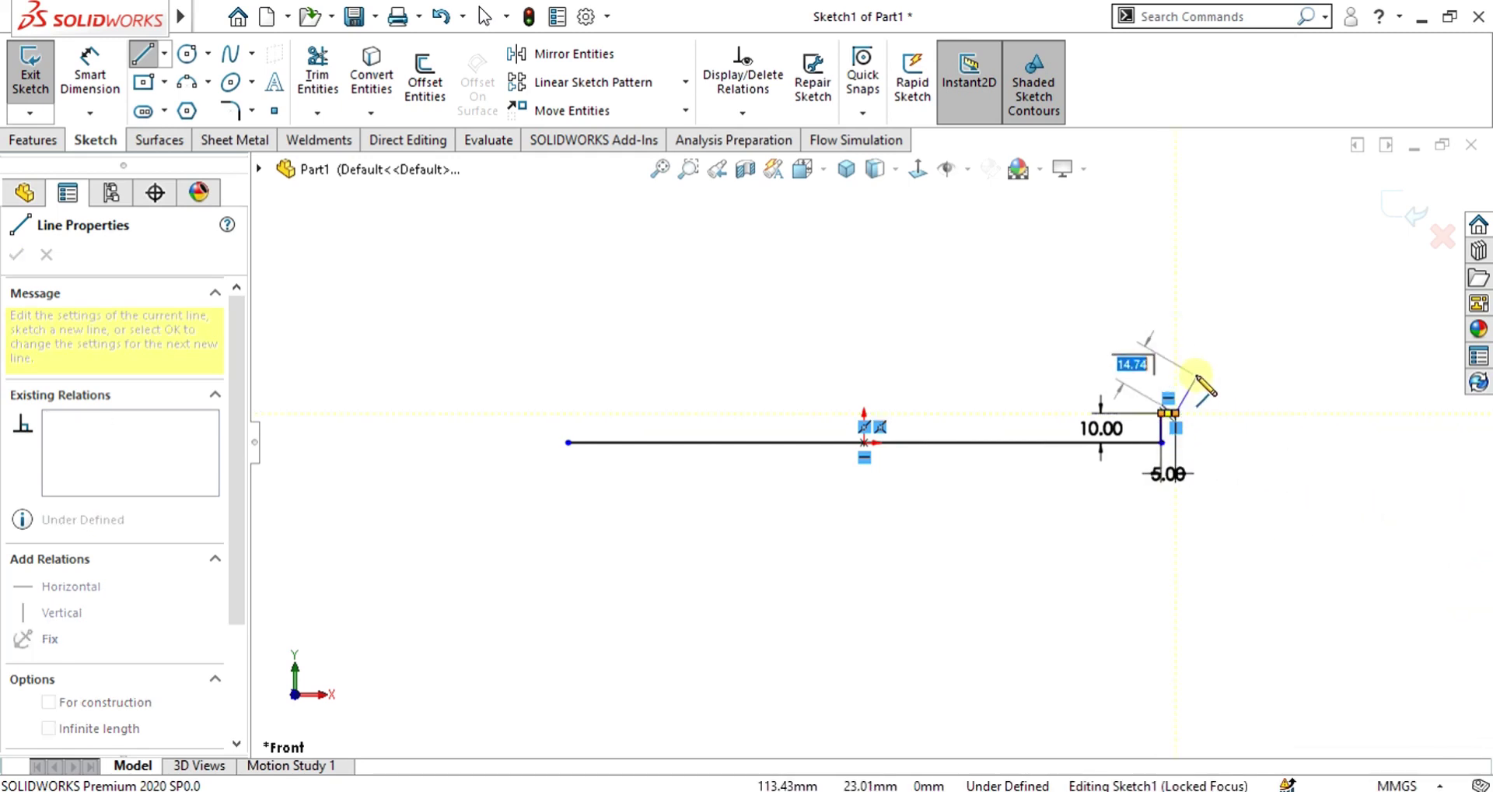
pyautogui.write('10')
pyautogui.press('Return')
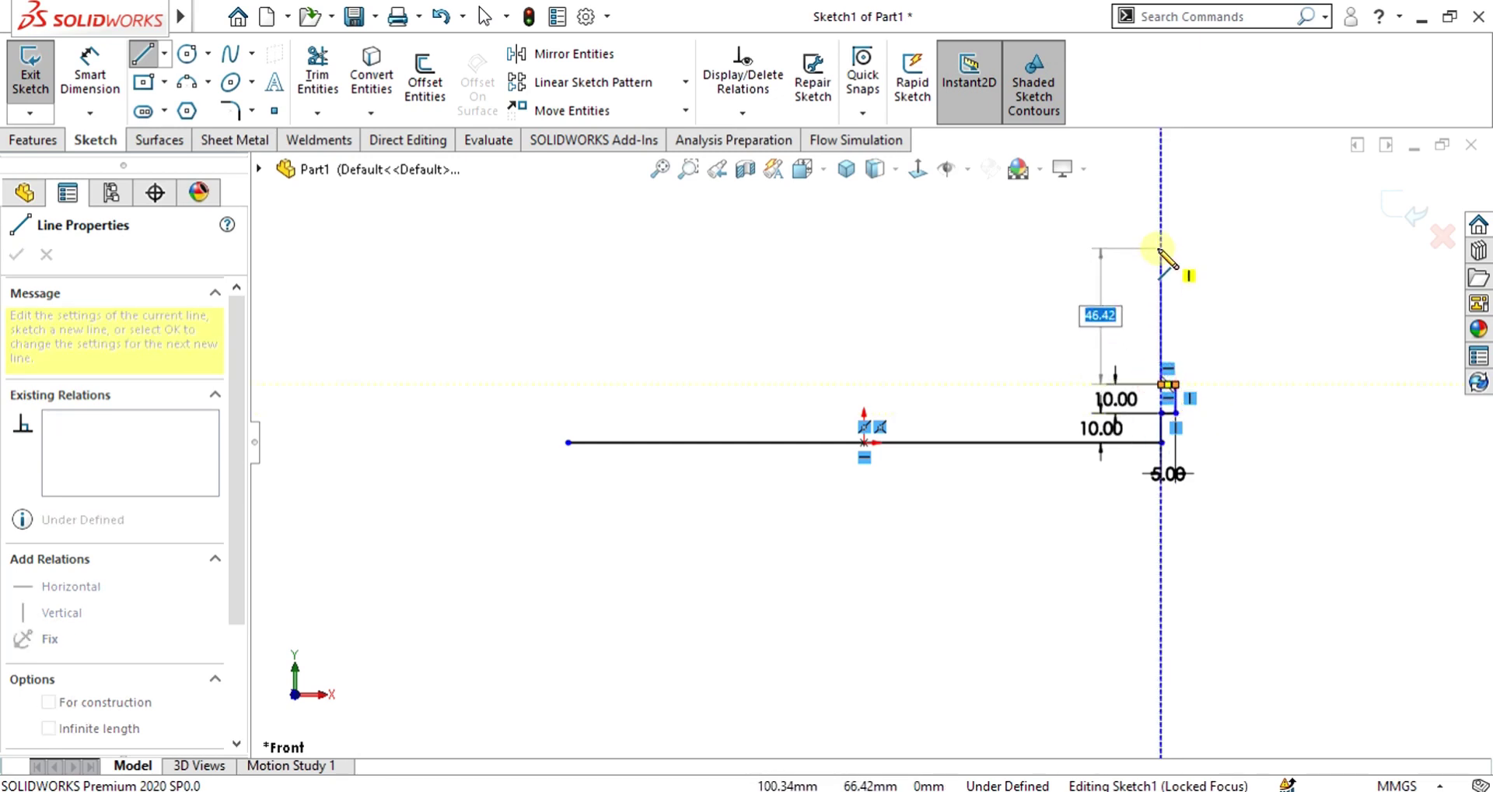
pyautogui.click(1161, 234)
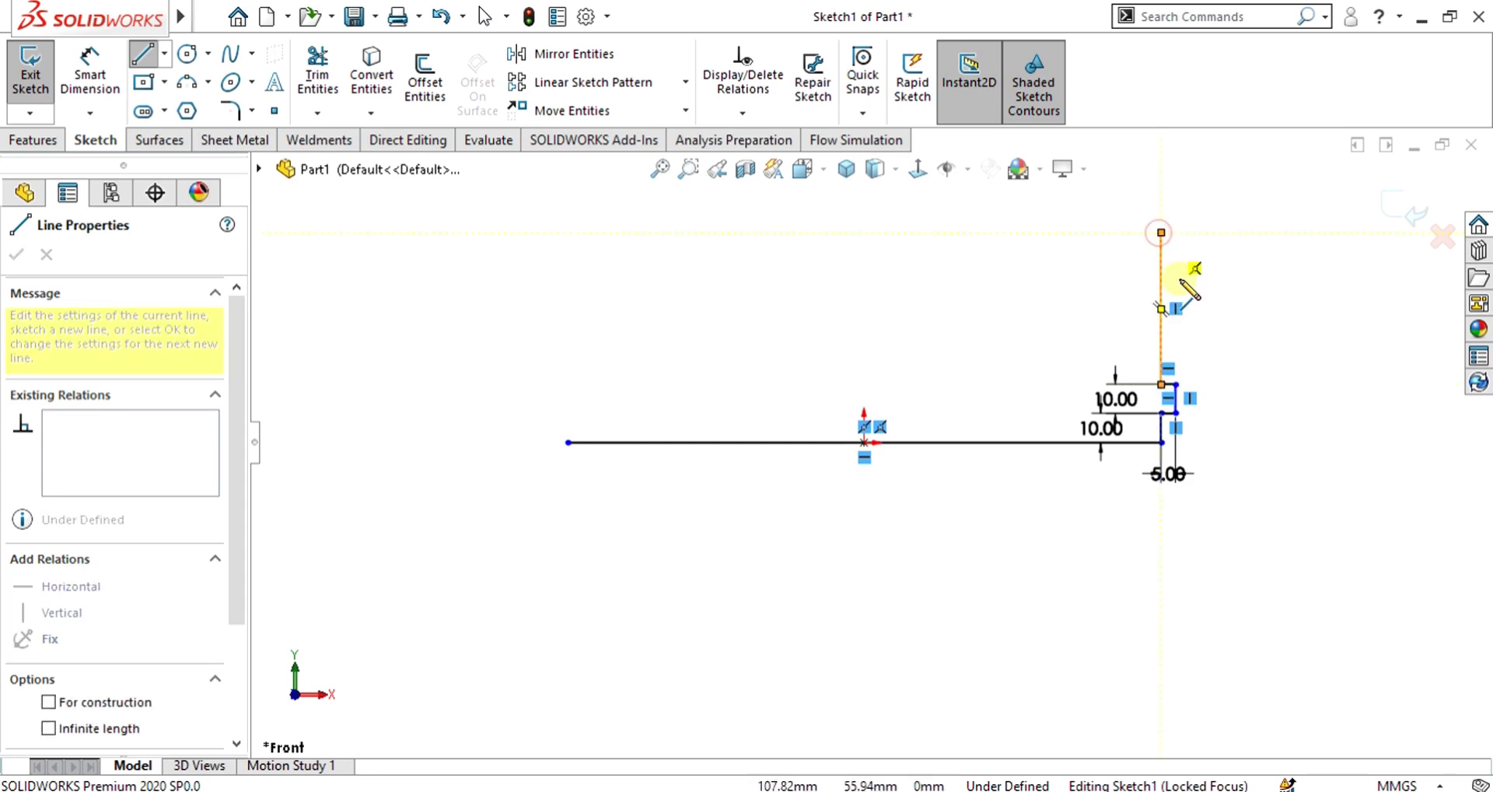
pyautogui.press('Escape')
pyautogui.scroll(2, 1236, 272)
pyautogui.scroll(-2, 1065, 342)
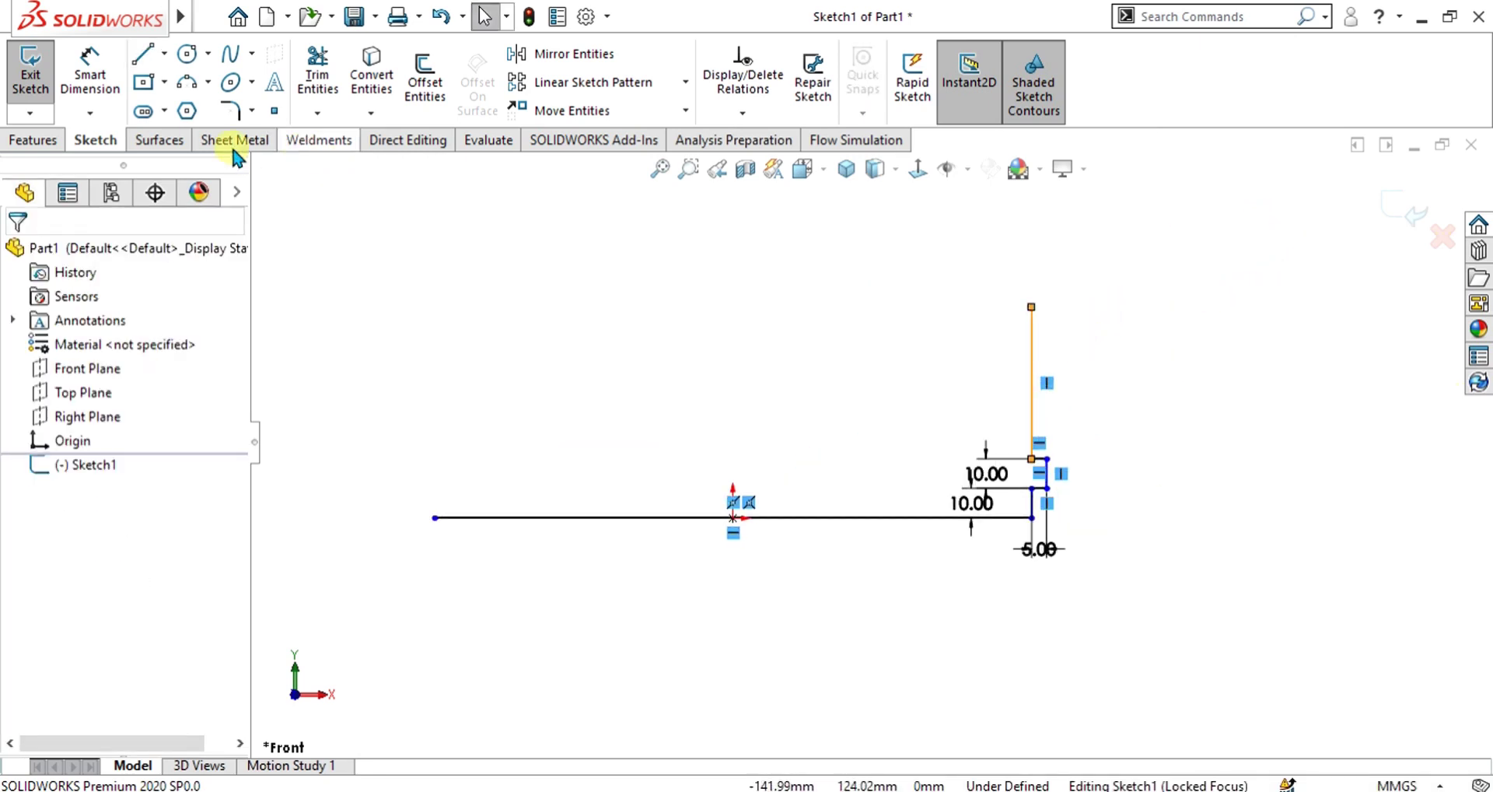
# Dimension the tall wall line's height from the base line as 51 mm.
pyautogui.click(93, 66)
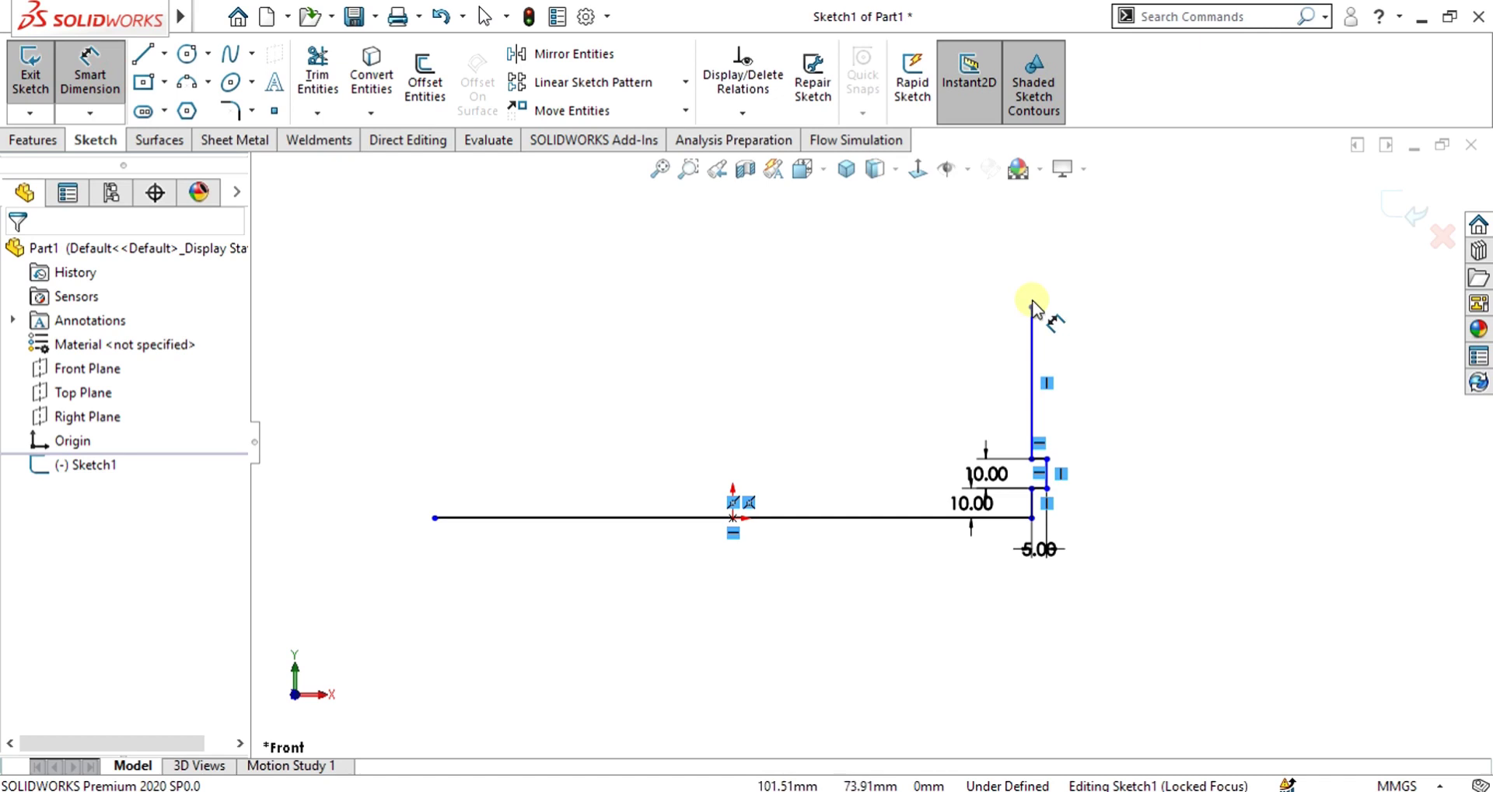
pyautogui.click(1031, 307)
pyautogui.click(925, 518)
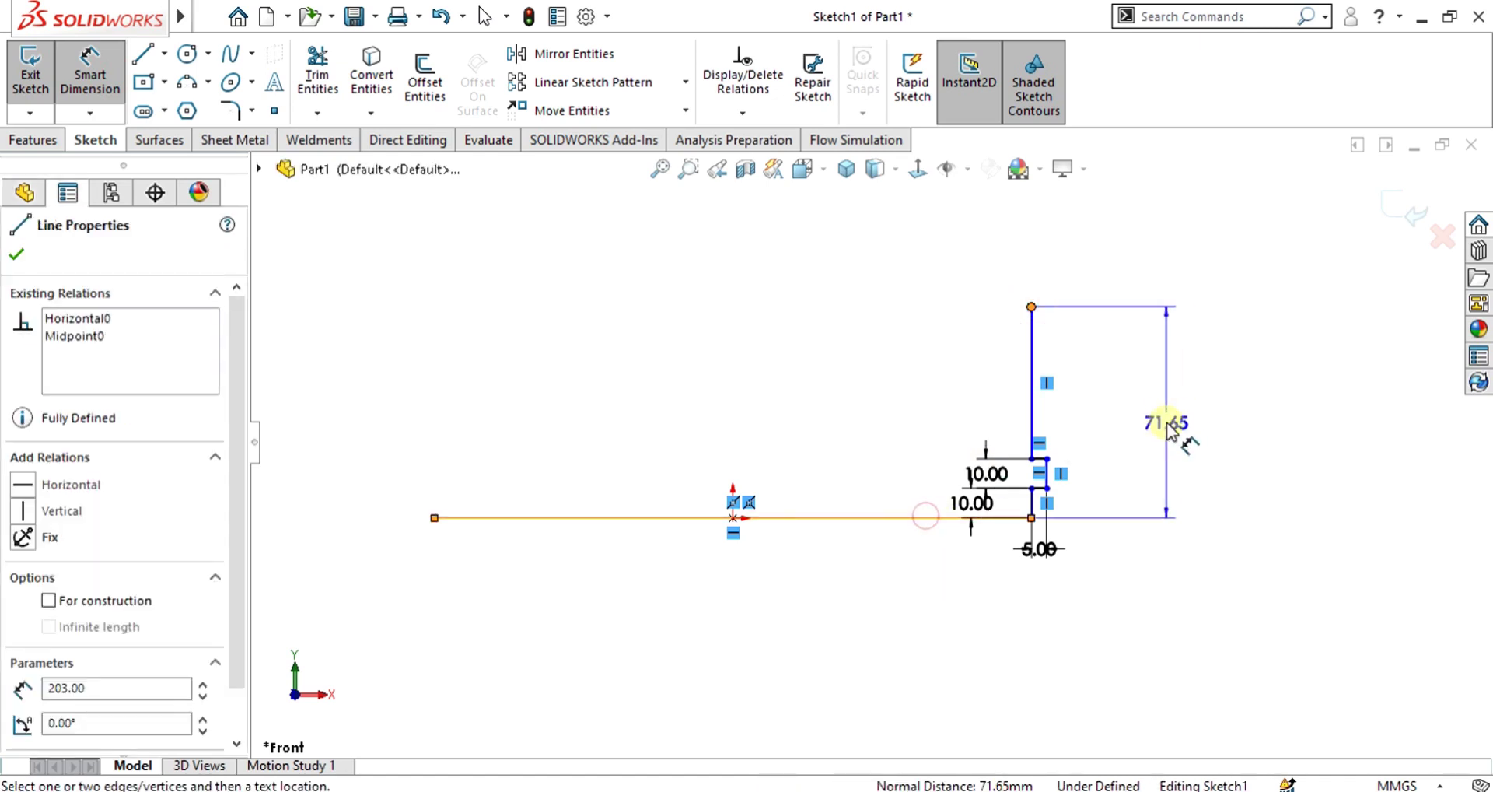
pyautogui.click(1166, 422)
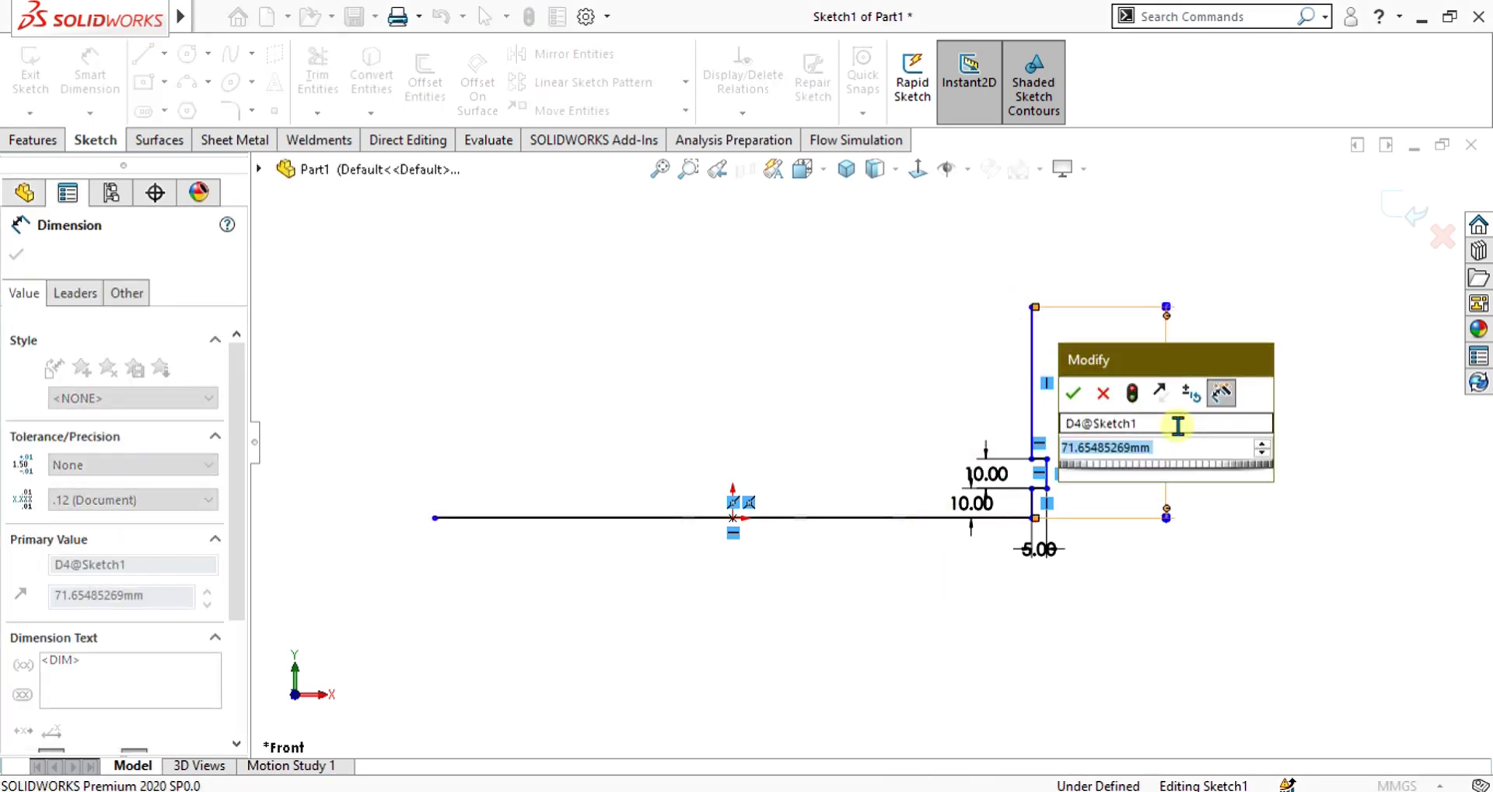
pyautogui.write('38+33.65')
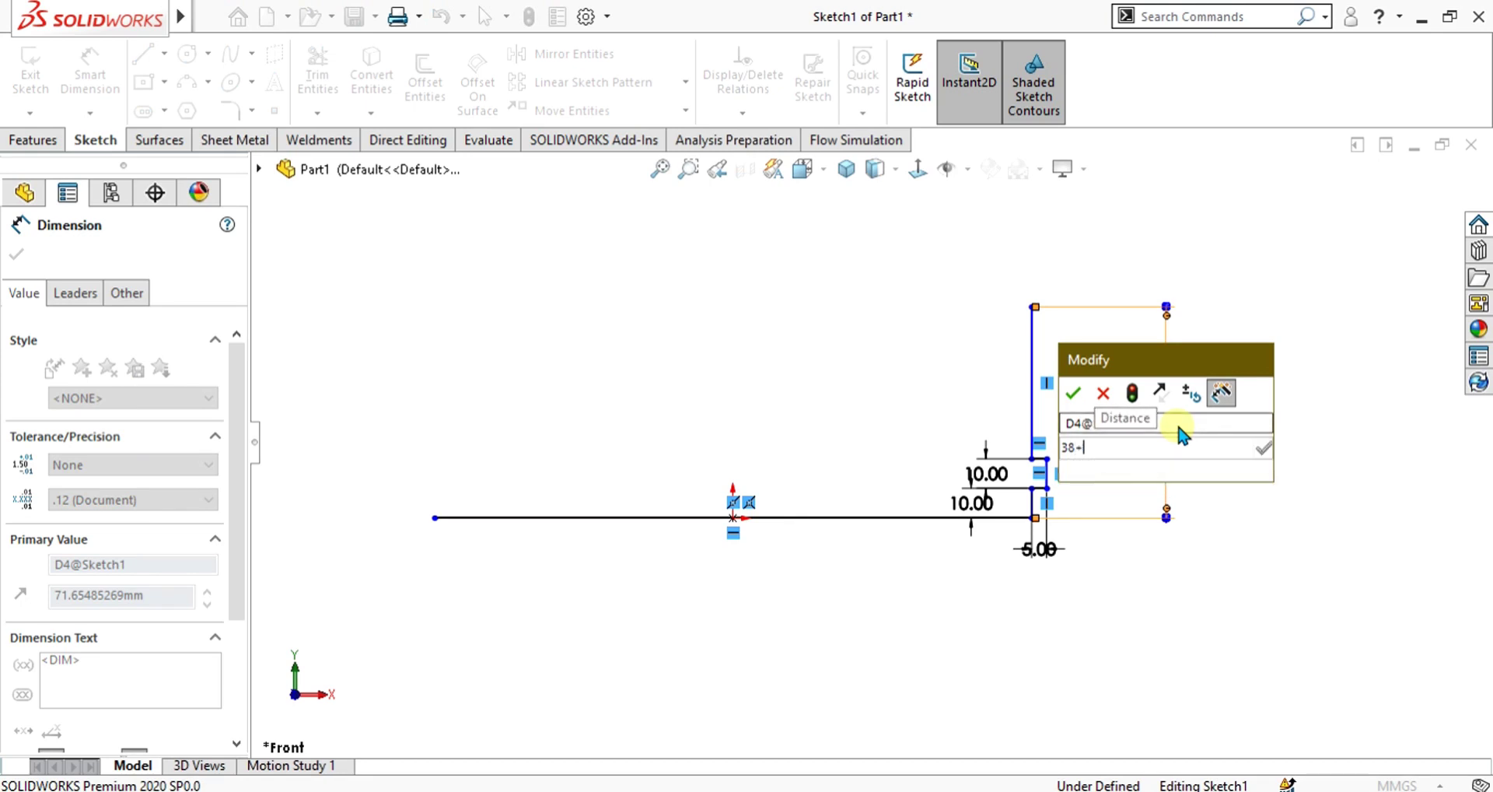
pyautogui.press('Return')
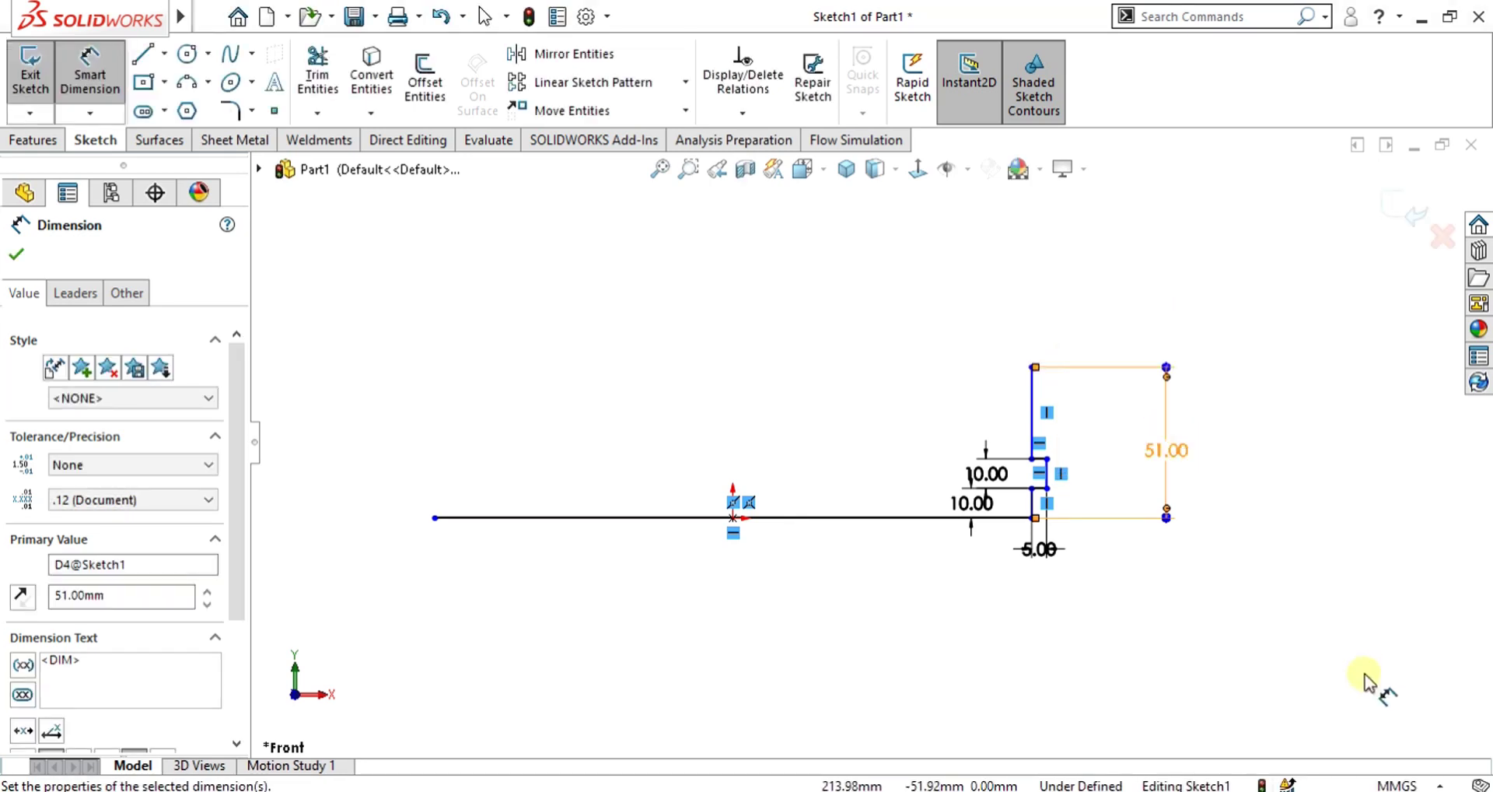
pyautogui.scroll(-2, 1108, 451)
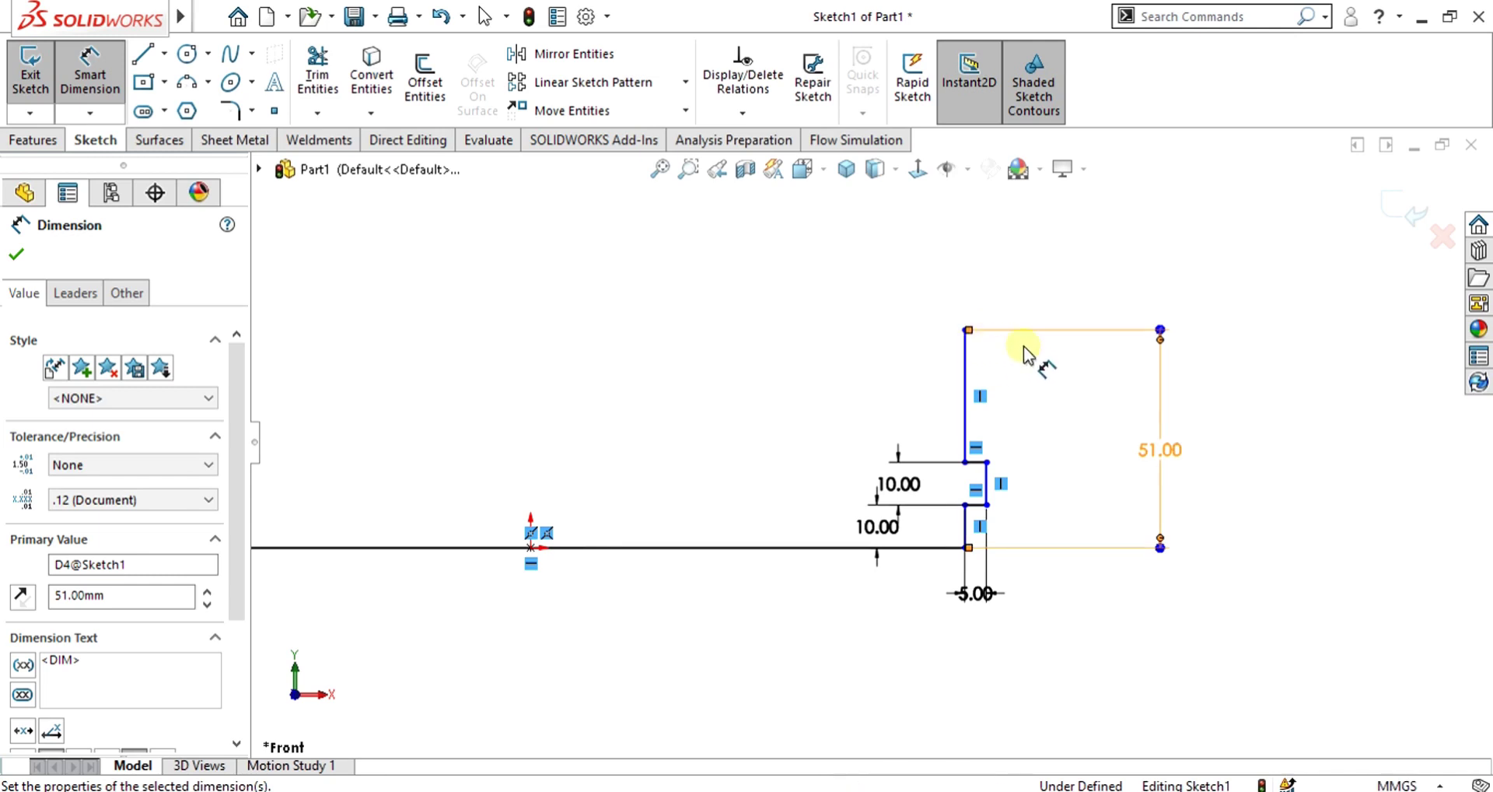
pyautogui.press('Escape')
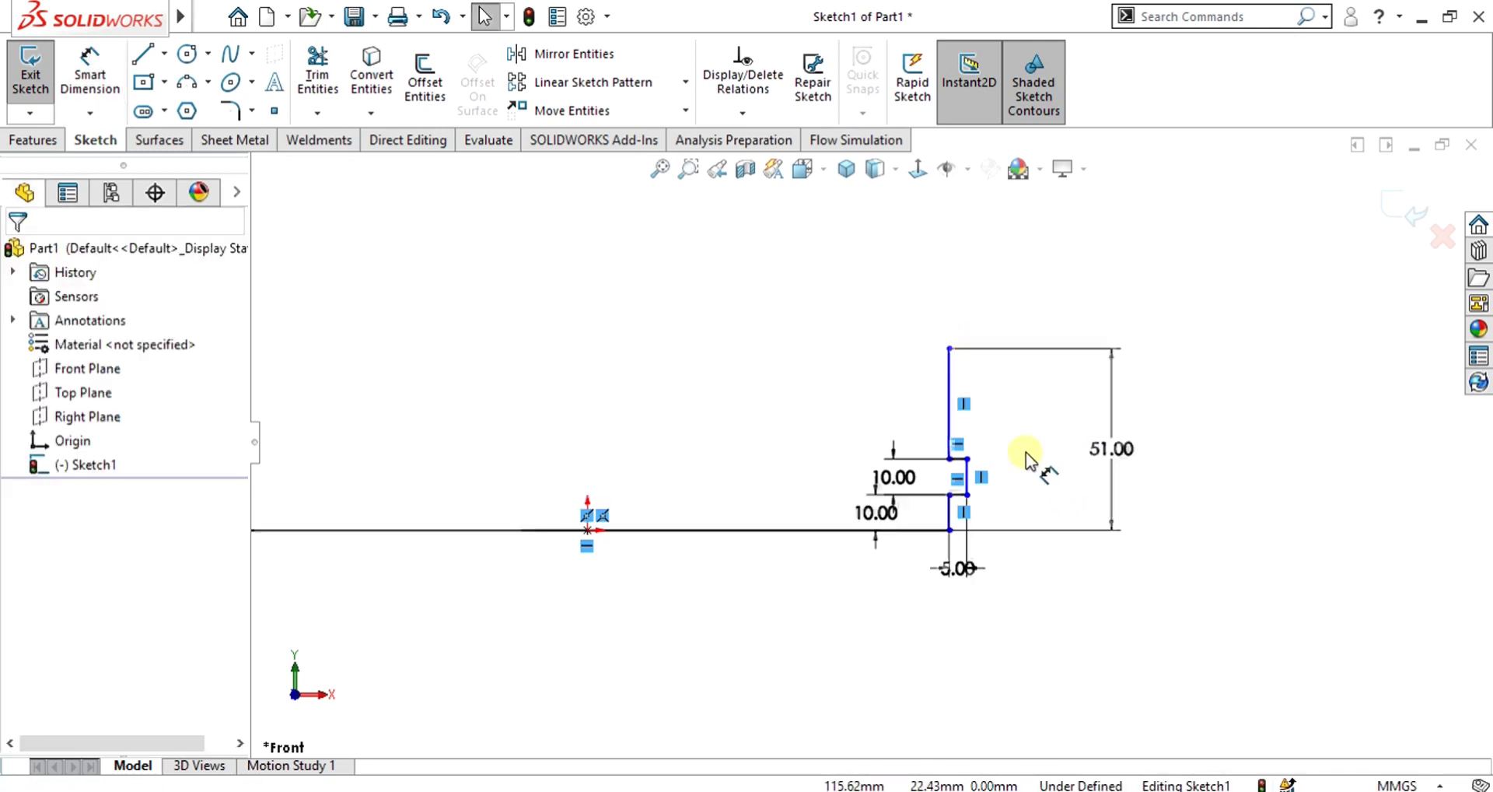
# Recheck the dimensions on the PDF drawing, then return to the sketch.
pyautogui.moveTo(983, 787)
pyautogui.click(984, 703)
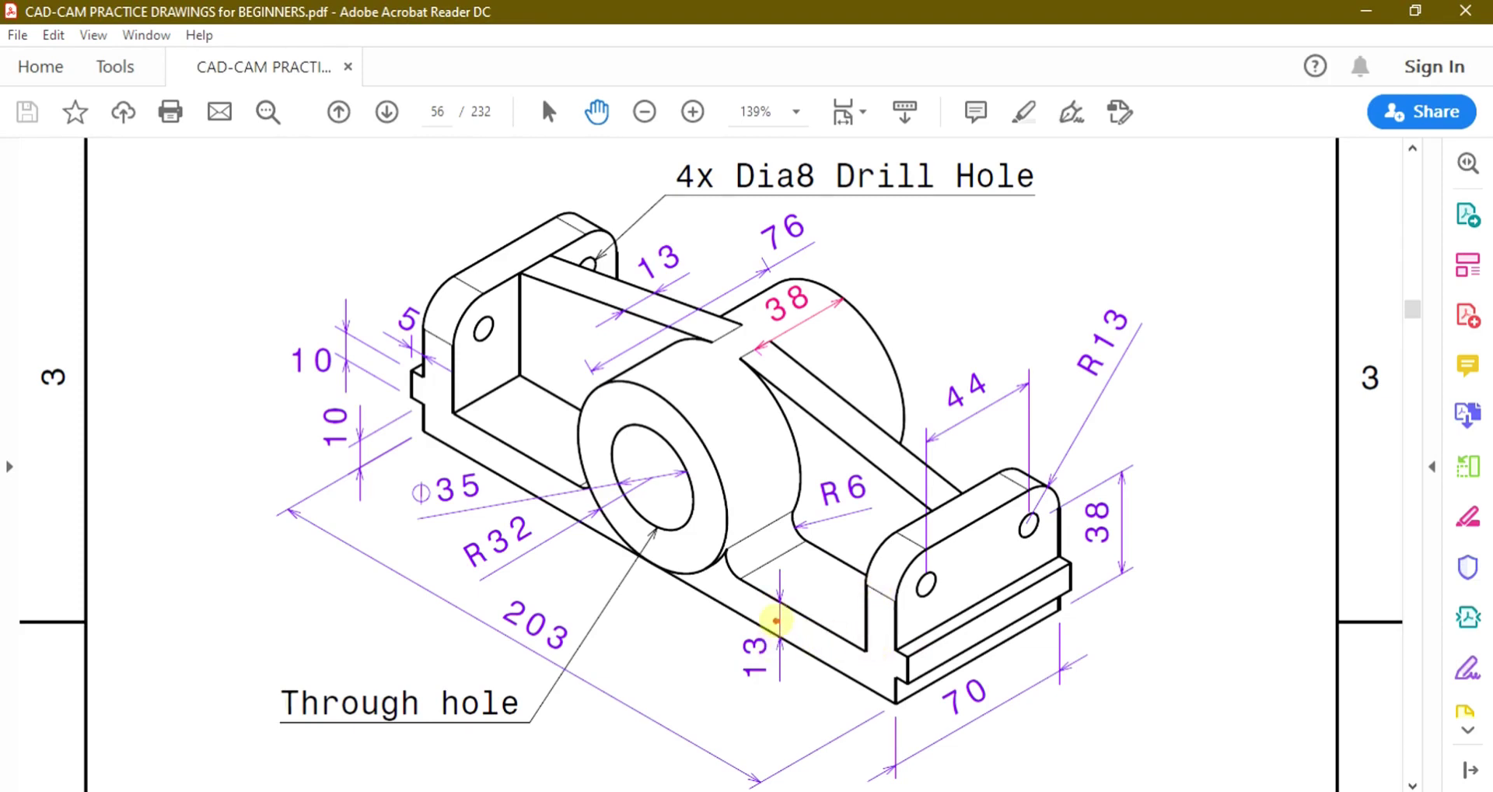
pyautogui.click(1366, 11)
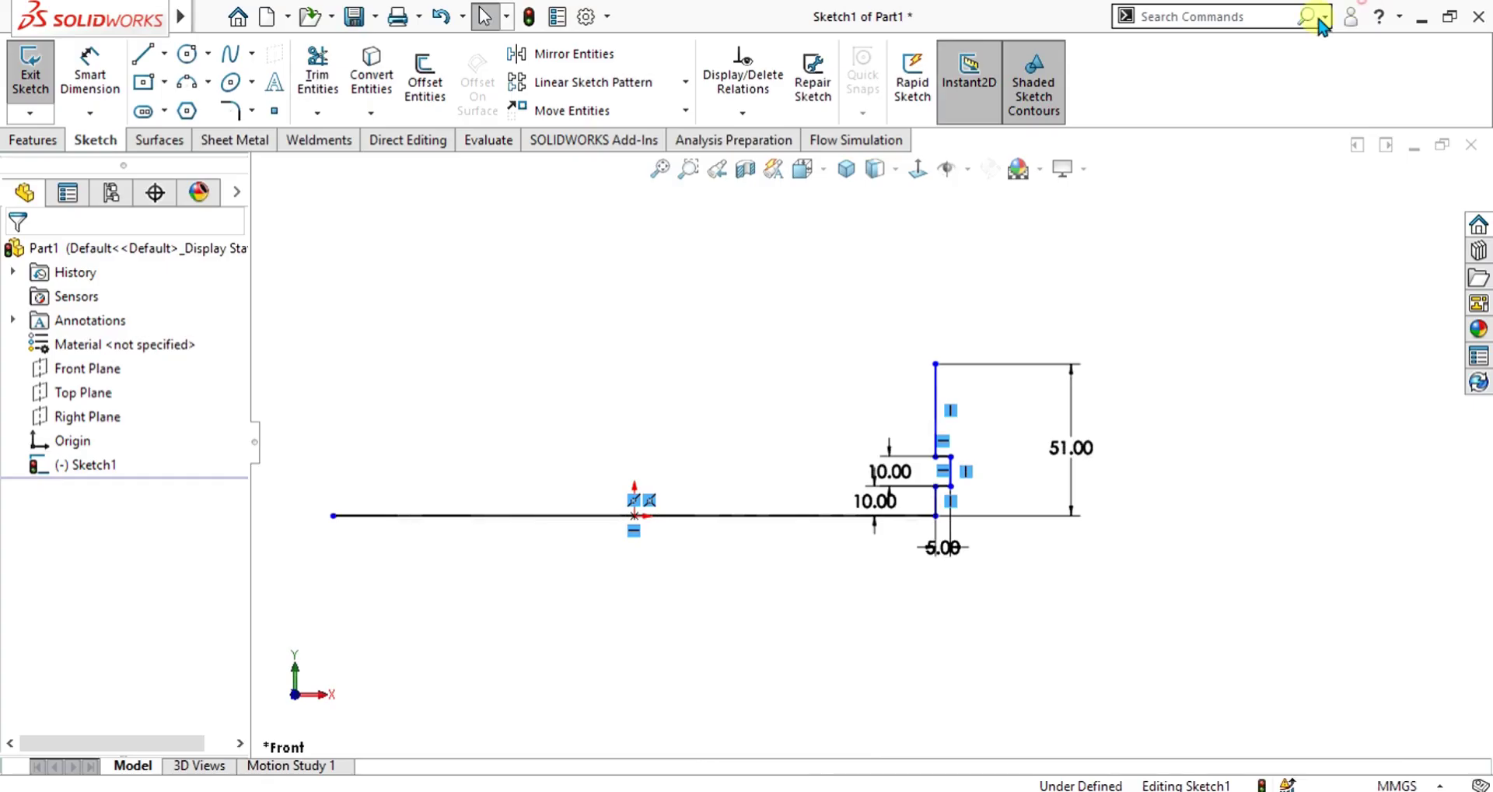
# Draw a 13 mm top line left from the wall's top, then a 38 mm vertical line down to the step.
pyautogui.click(148, 56)
pyautogui.click(148, 56)
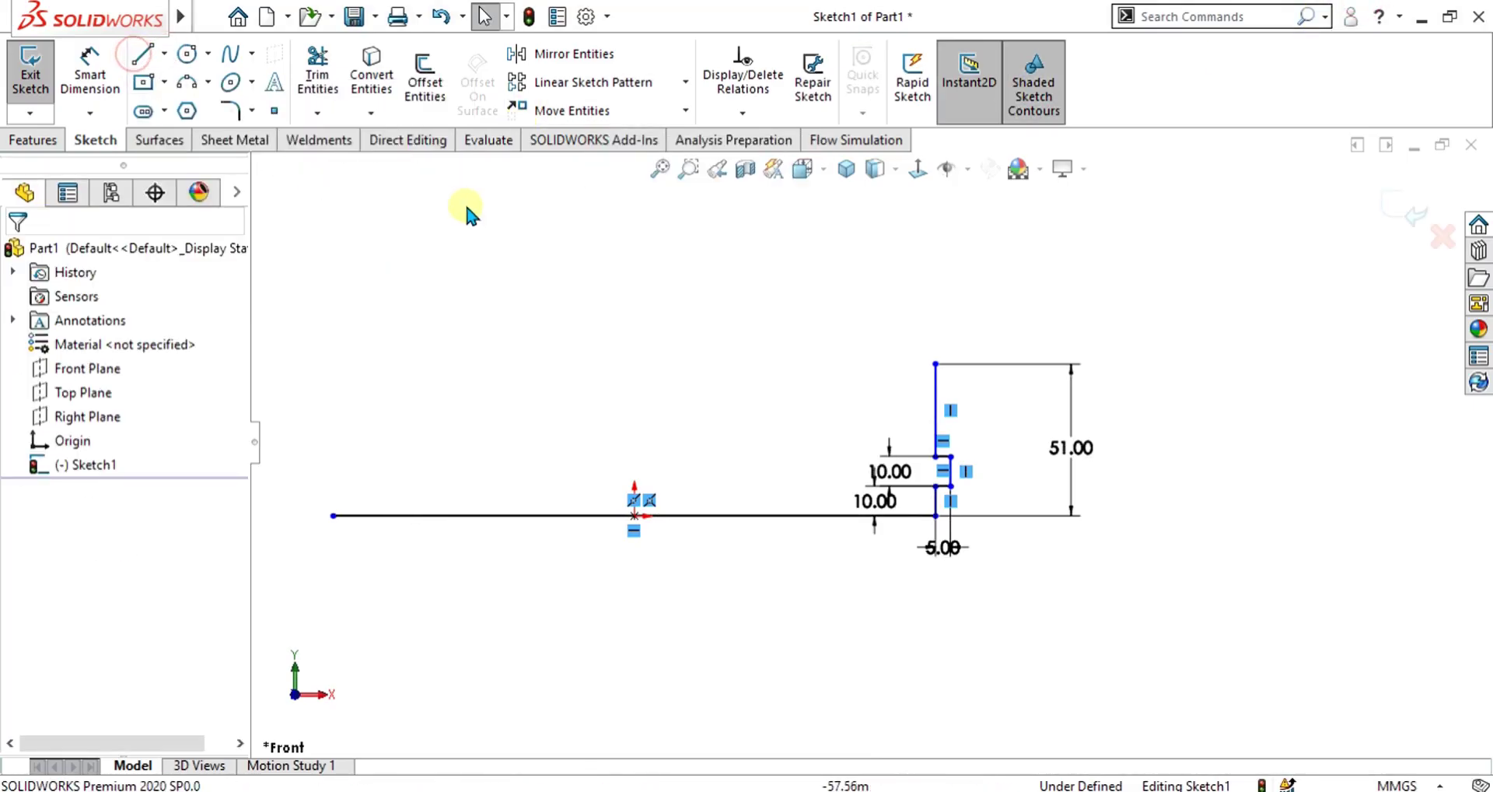
pyautogui.click(148, 62)
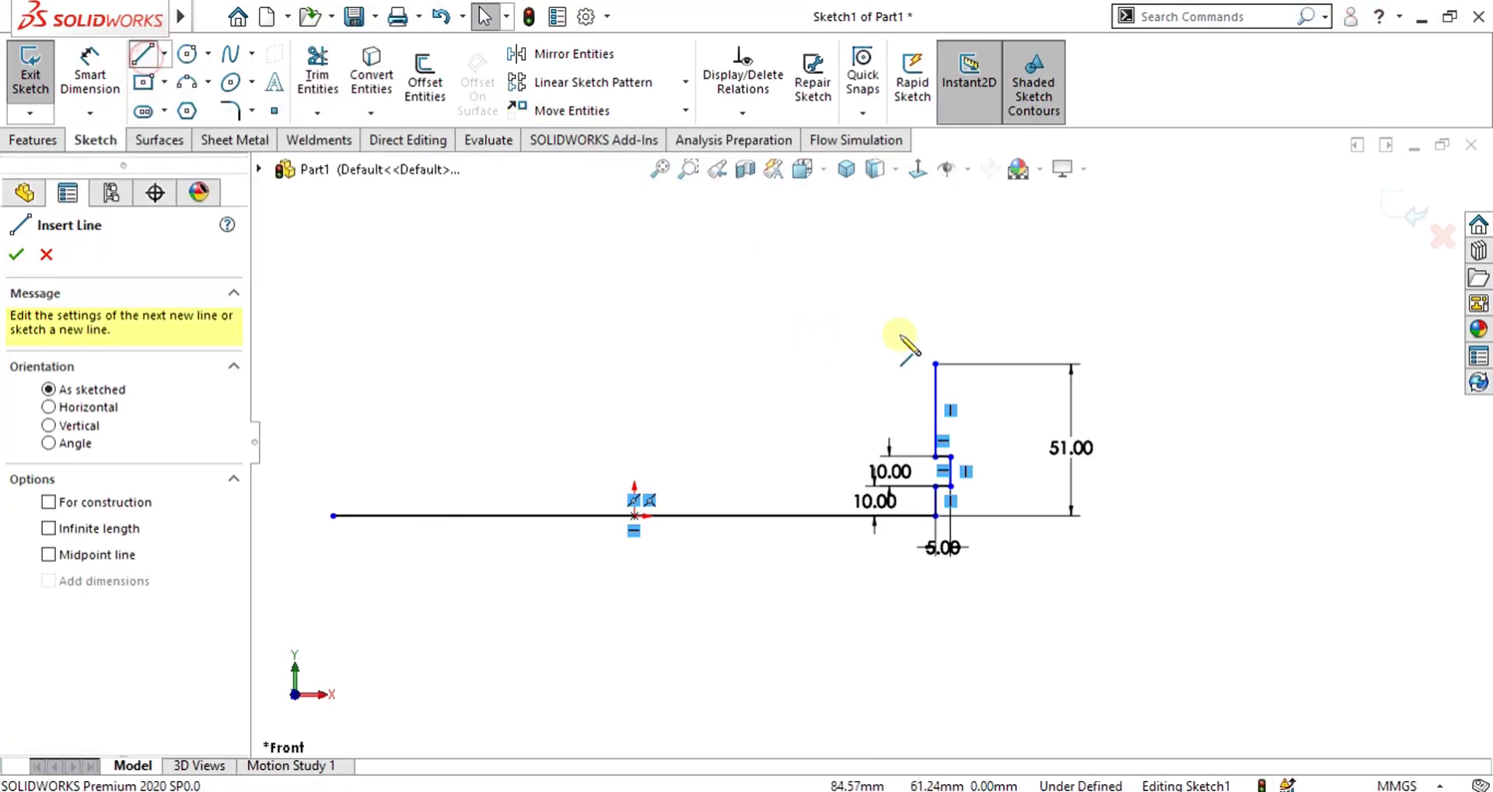
pyautogui.click(935, 363)
pyautogui.write('13')
pyautogui.press('Return')
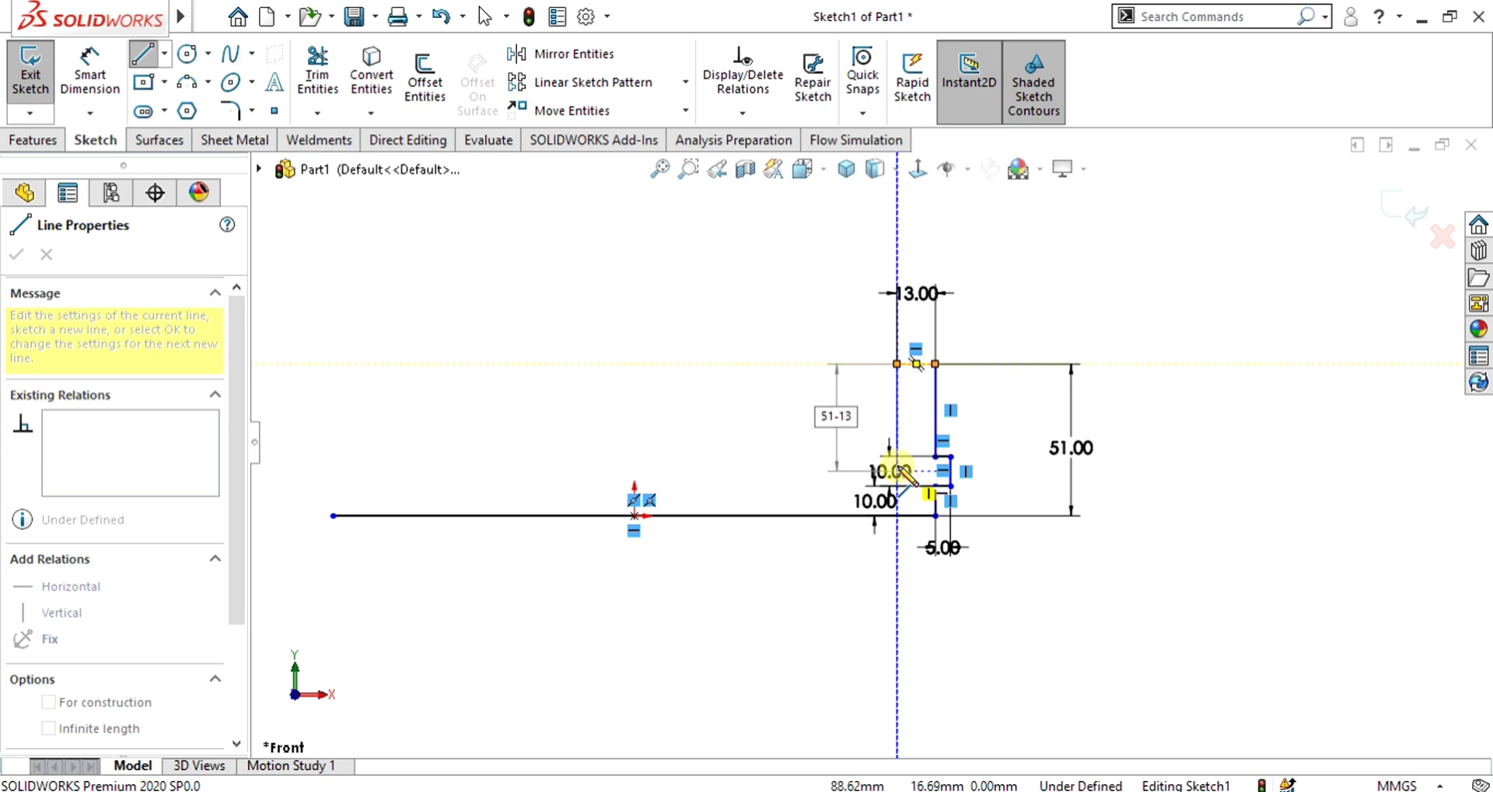
pyautogui.click(897, 472)
pyautogui.press('Escape')
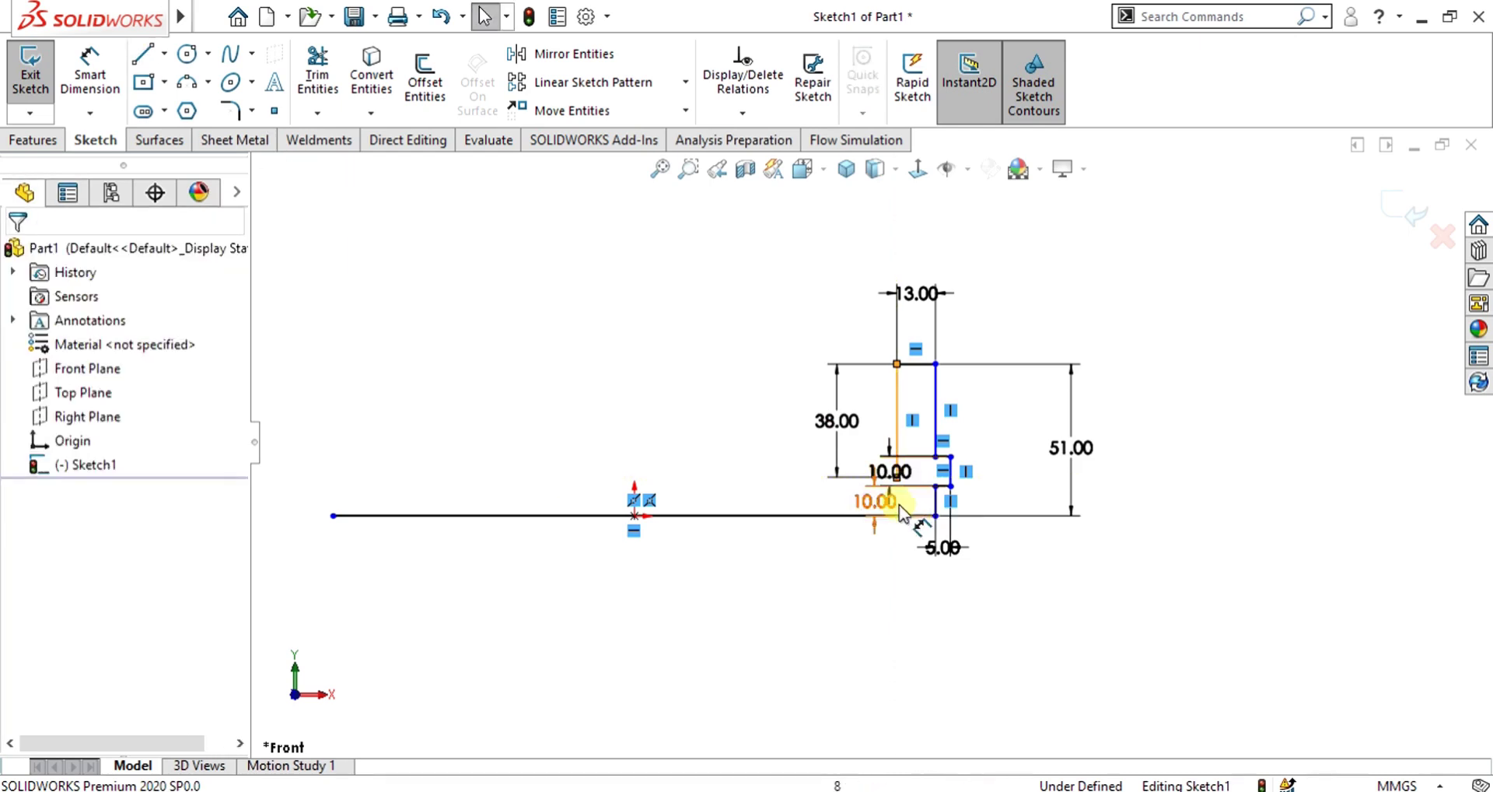
pyautogui.scroll(-5, 836, 428)
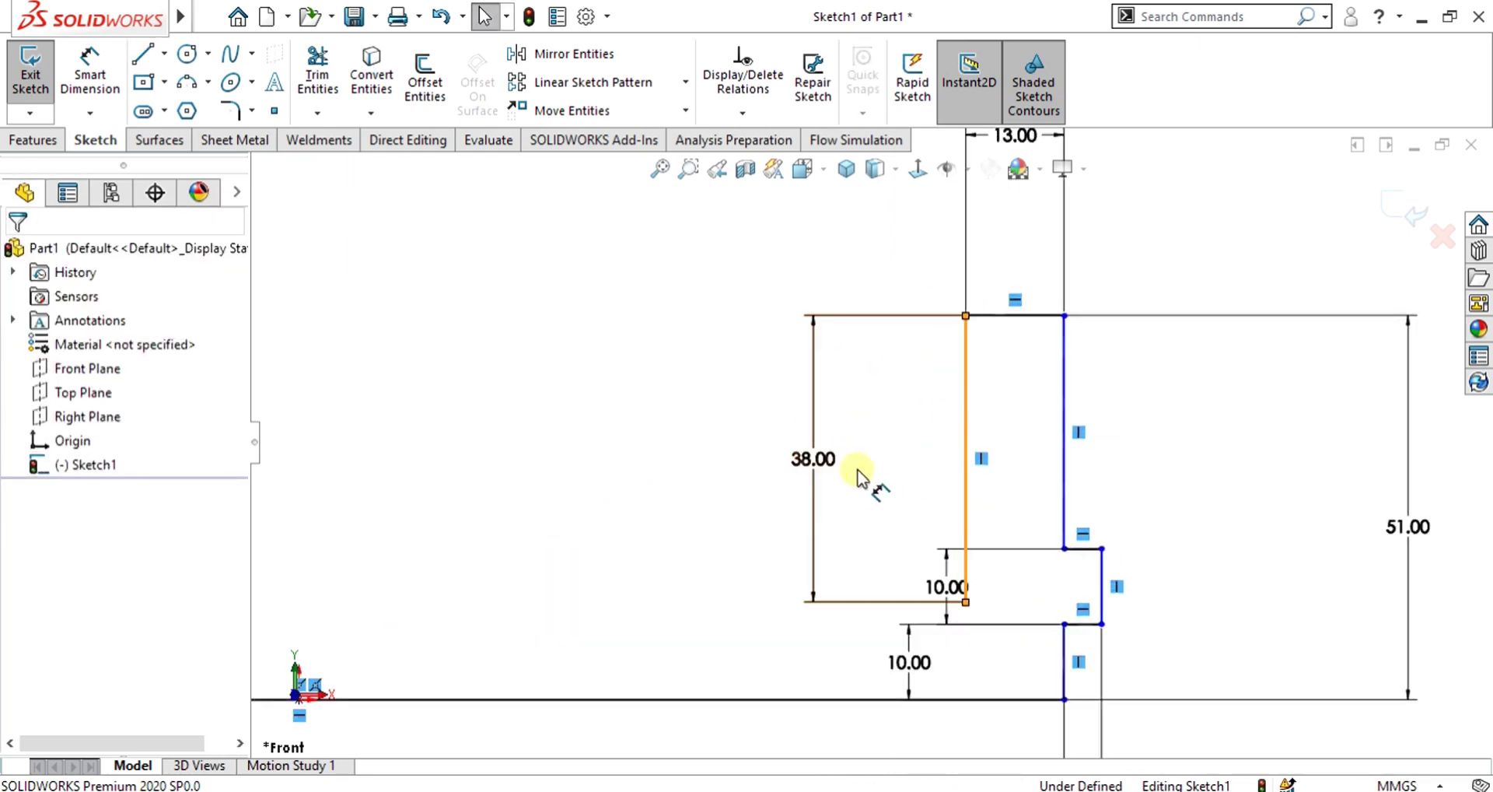
pyautogui.scroll(5, 815, 479)
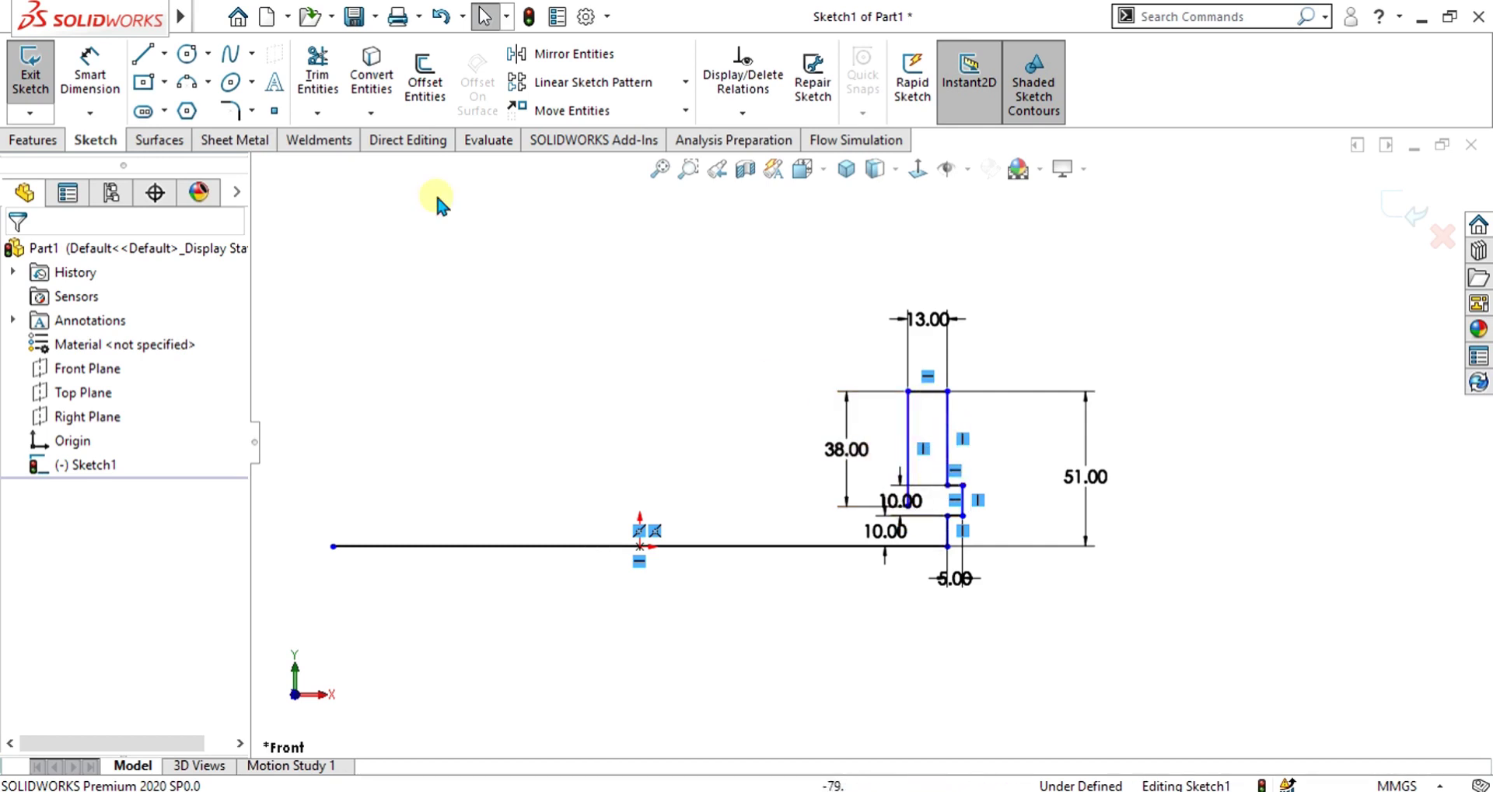
pyautogui.click(164, 52)
pyautogui.click(180, 110)
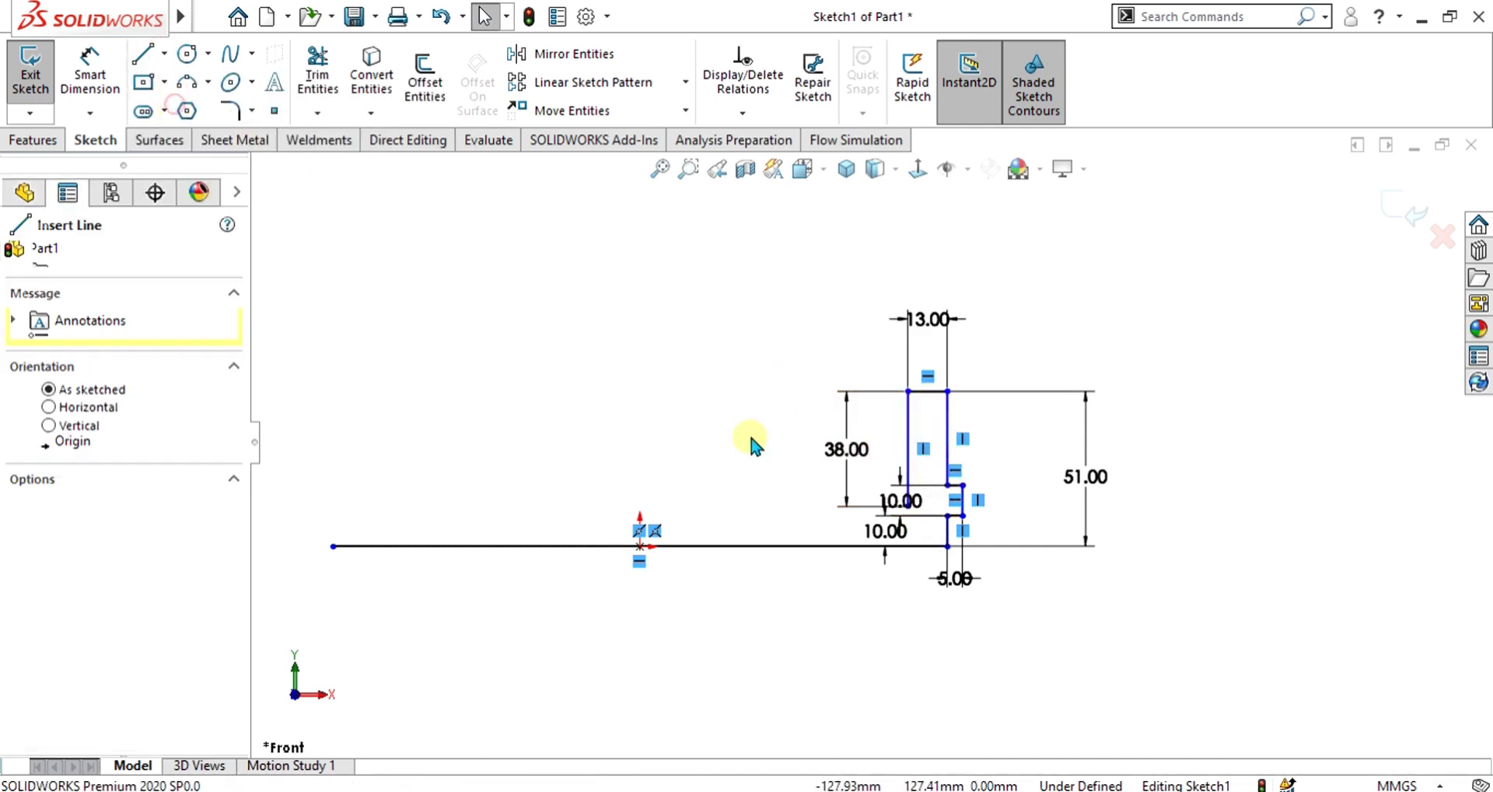
# Draw a vertical centerline from the origin and select the right wall's profile lines to mirror.
pyautogui.moveTo(642, 547)
pyautogui.mouseDown()
pyautogui.moveTo(656, 390)
pyautogui.moveTo(642, 370)
pyautogui.mouseUp()
pyautogui.press('Escape')
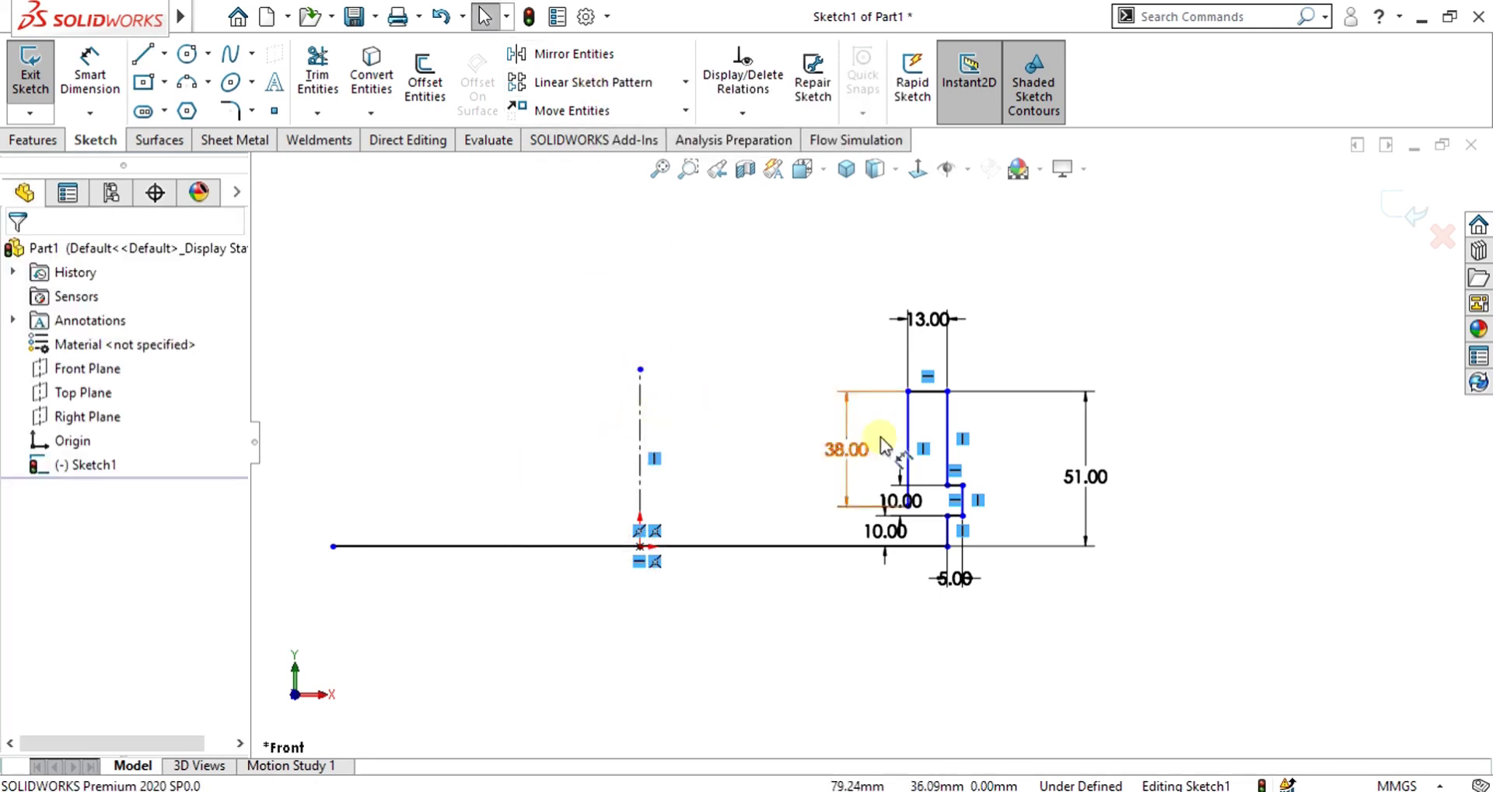
pyautogui.click(567, 55)
pyautogui.click(908, 431)
pyautogui.click(921, 390)
pyautogui.click(947, 430)
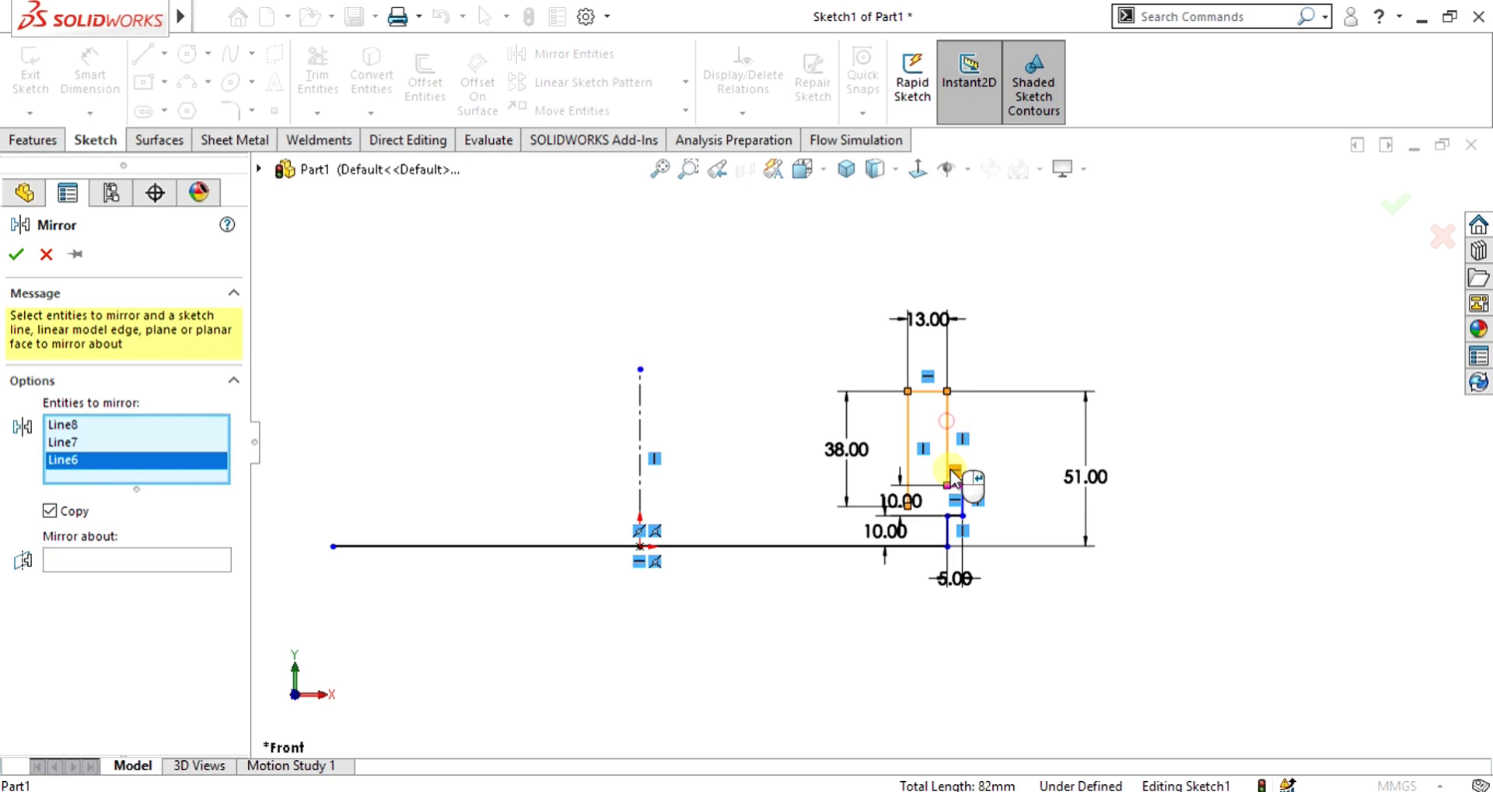
pyautogui.click(962, 485)
pyautogui.scroll(-5, 964, 482)
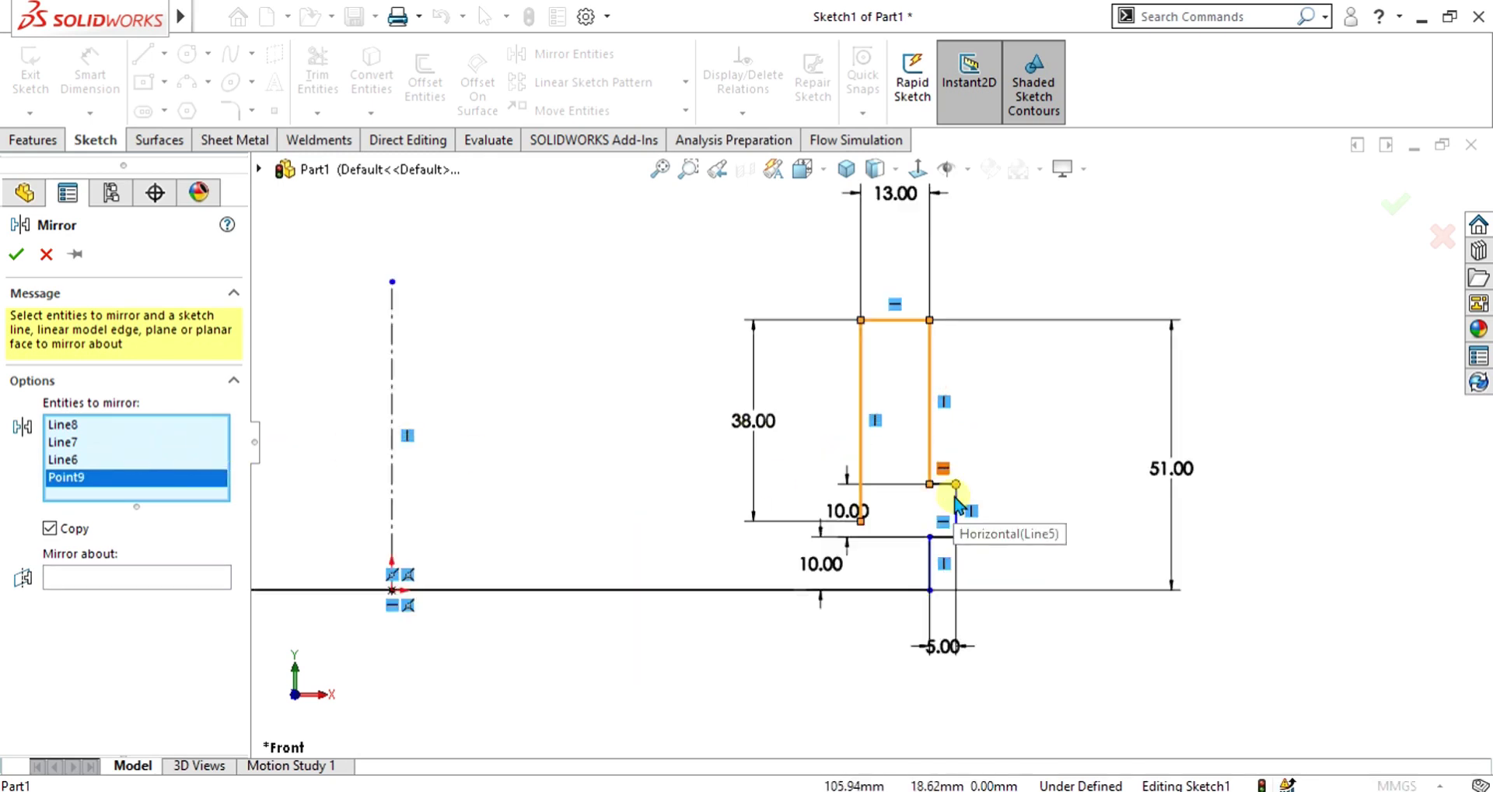
pyautogui.click(941, 486)
pyautogui.click(917, 448)
pyautogui.click(916, 542)
pyautogui.click(892, 582)
# Mirror the selected wall profile about the vertical centerline onto the left side.
pyautogui.press('z')
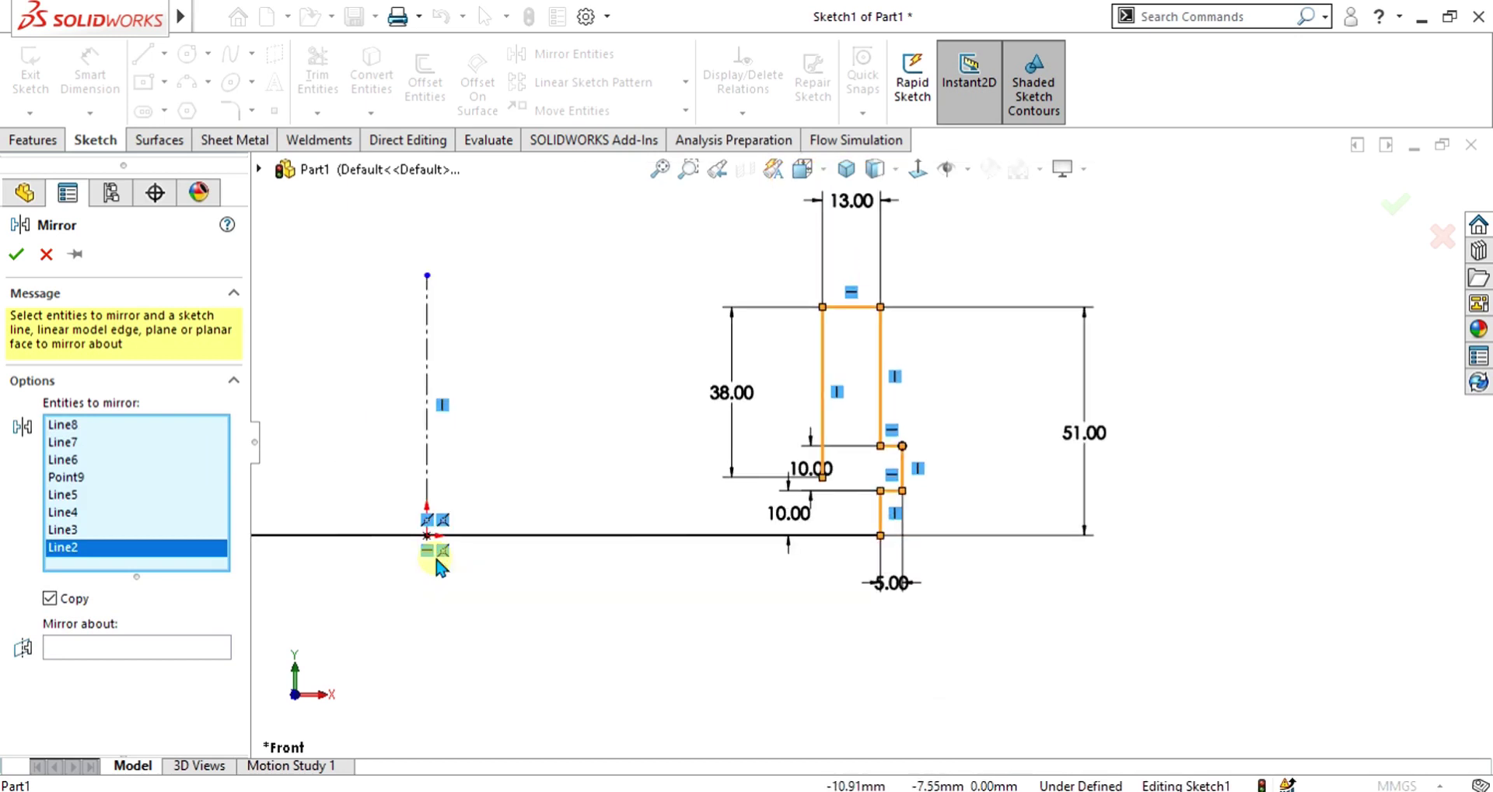
pyautogui.click(197, 653)
pyautogui.press('z')
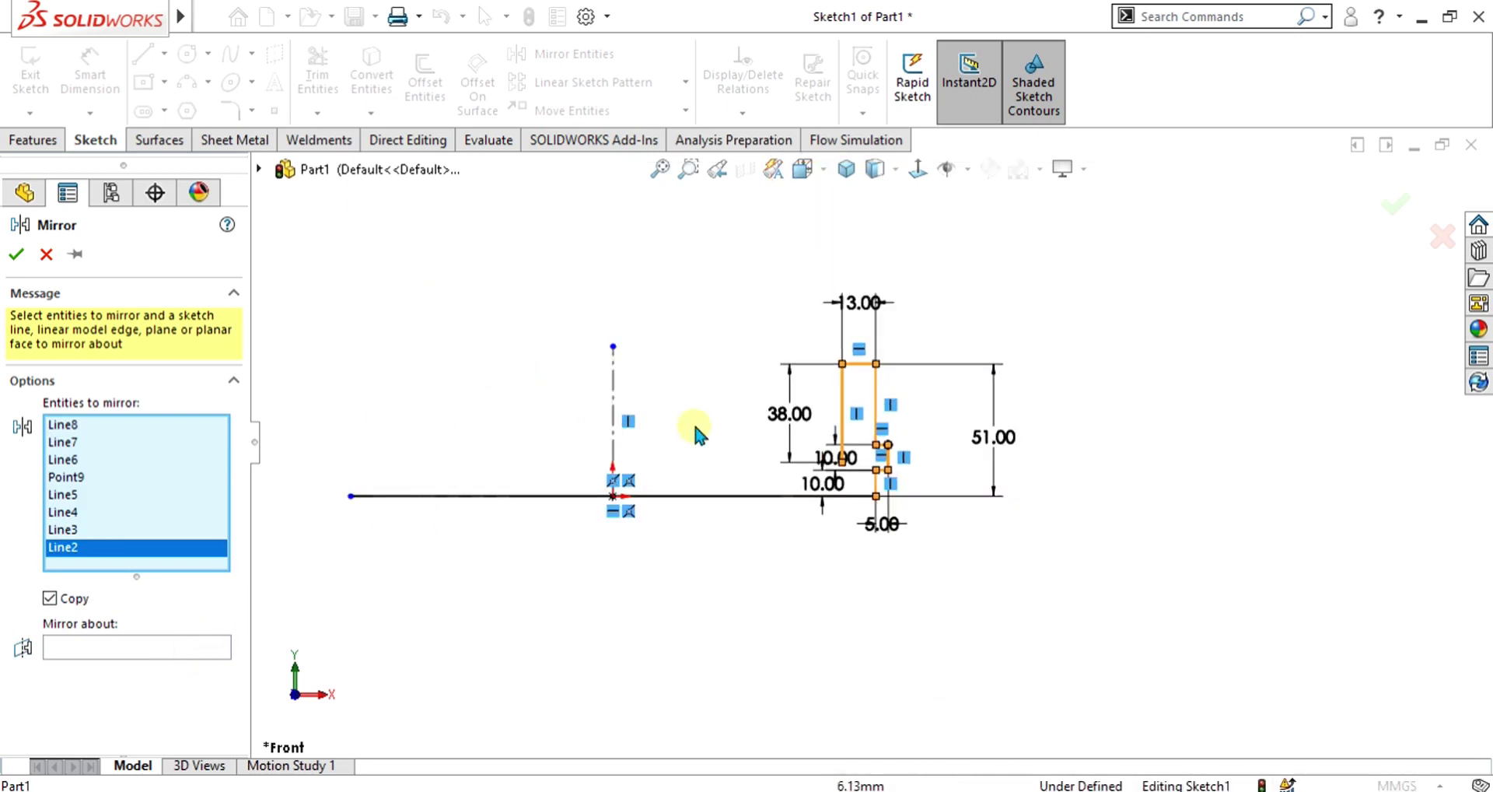
pyautogui.hotkey('shift', 'z')
pyautogui.click(144, 642)
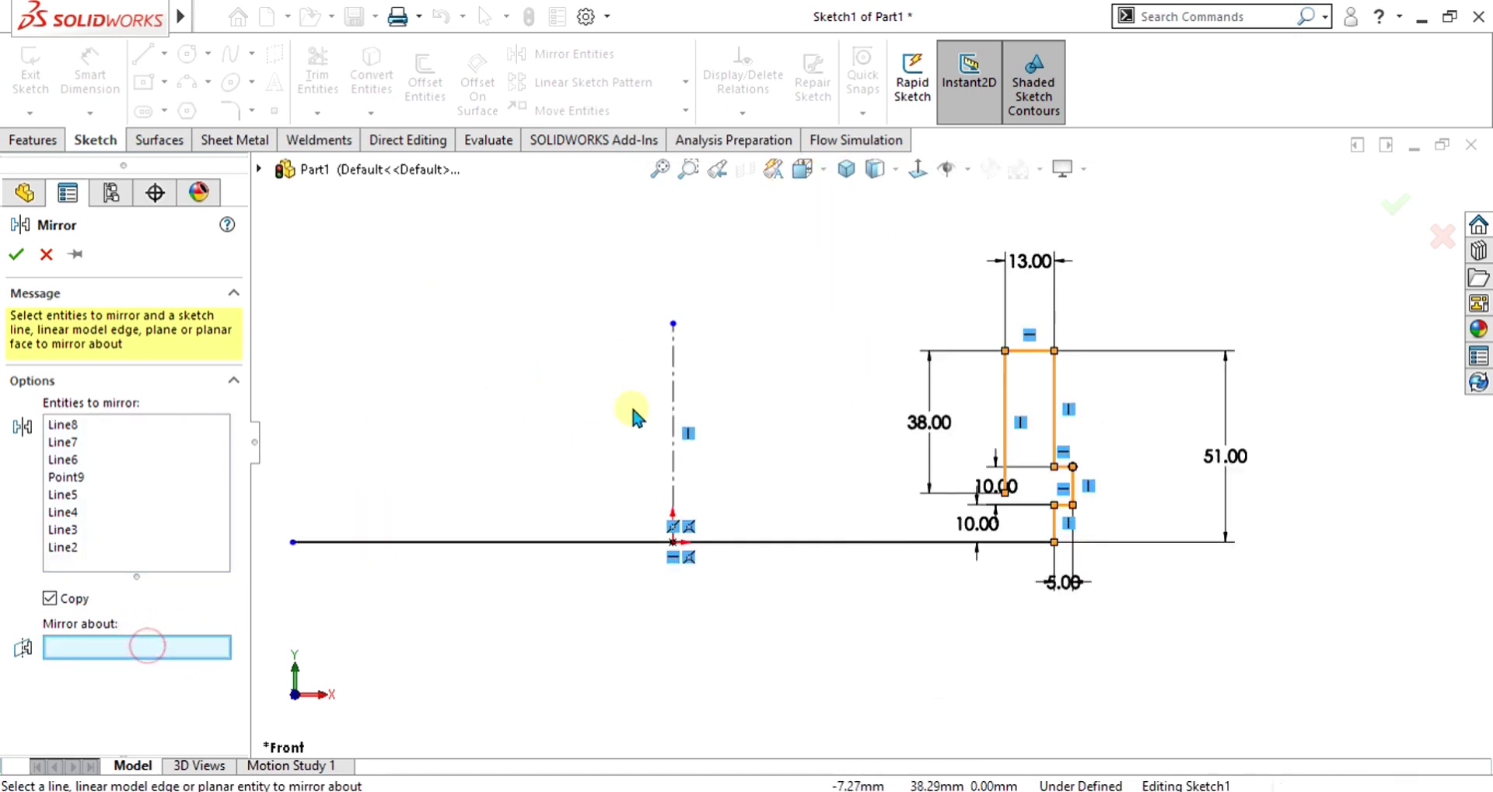
pyautogui.click(674, 376)
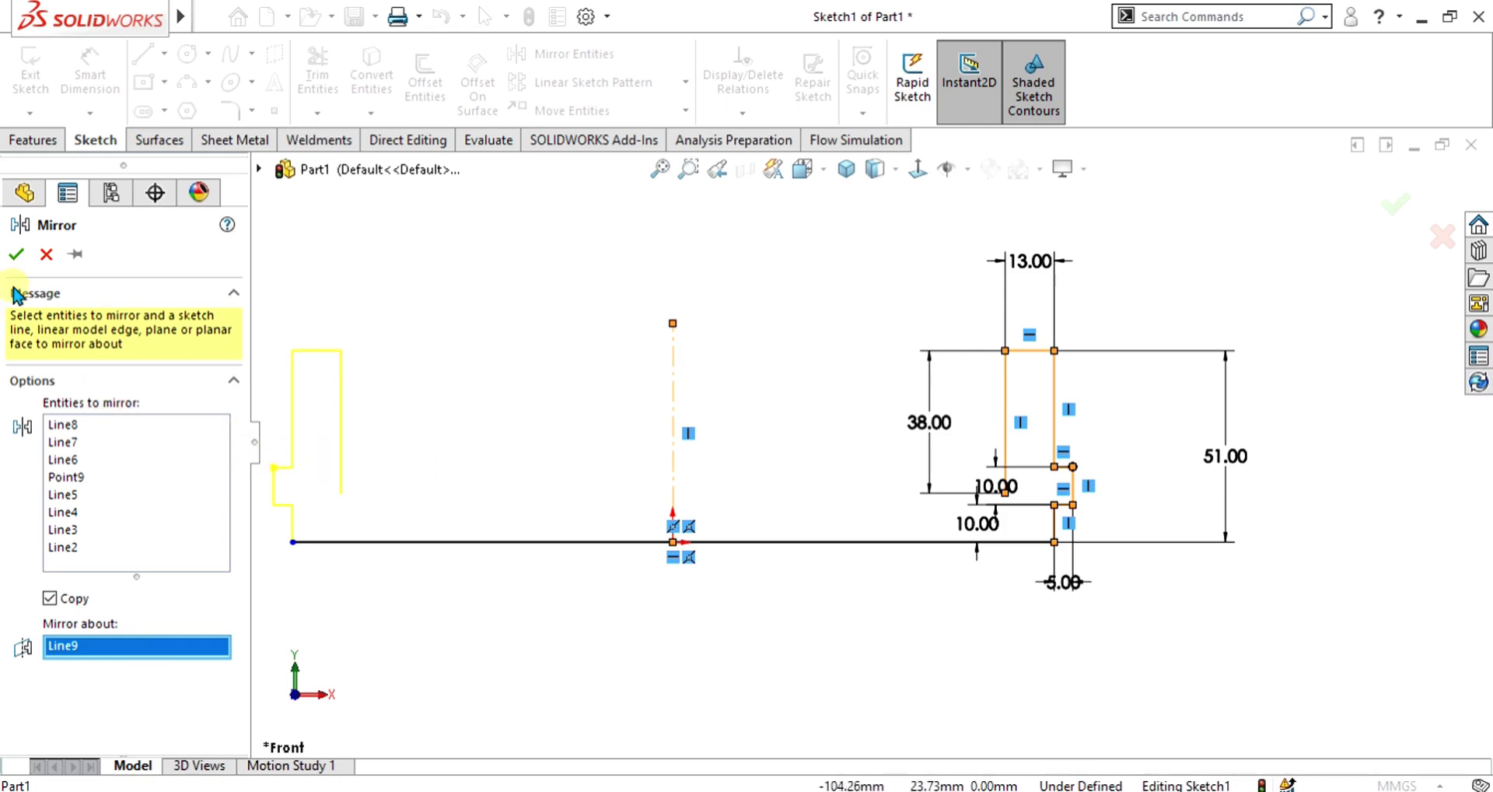
pyautogui.click(17, 255)
pyautogui.press('z')
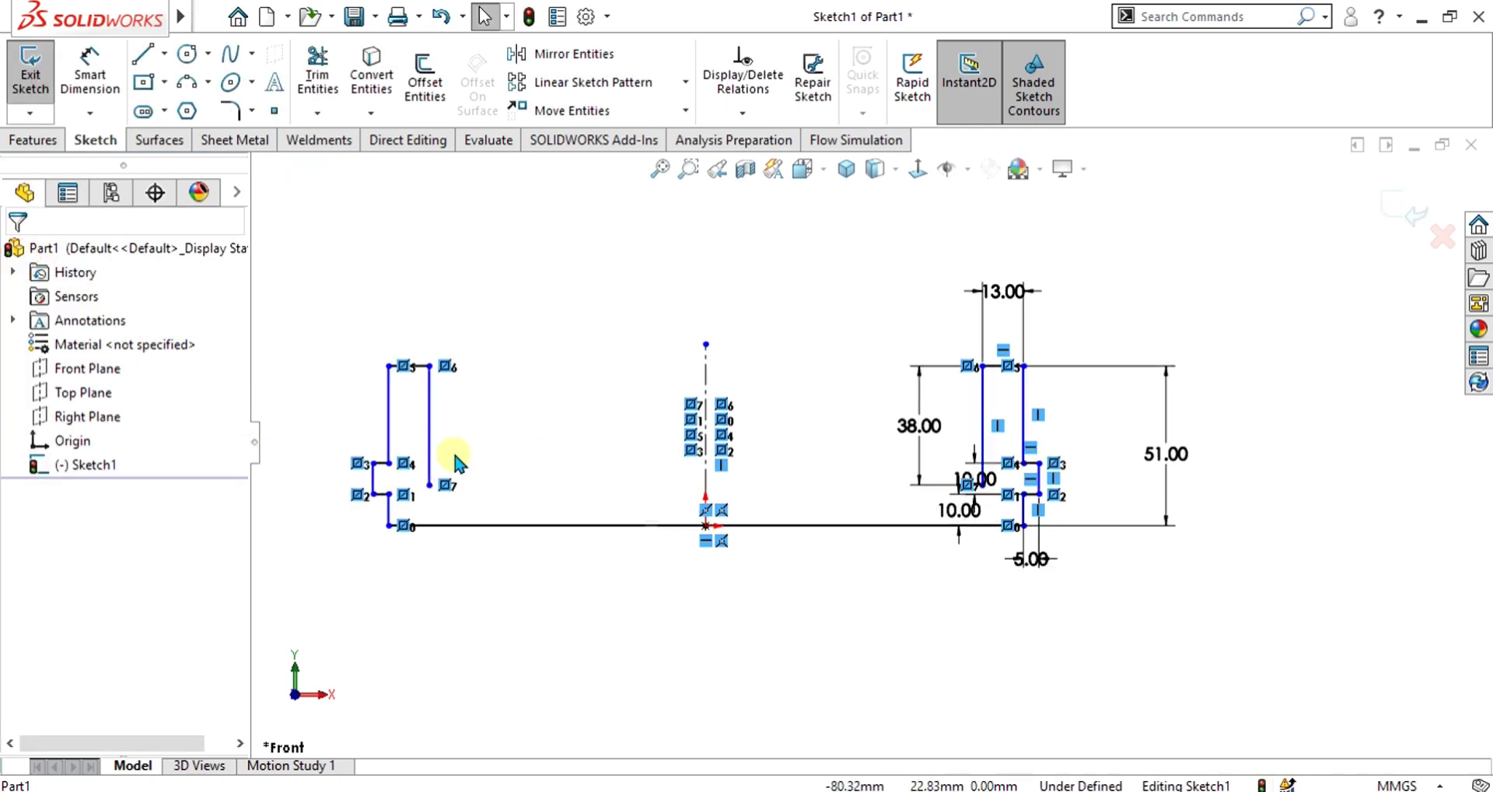
# Draw a horizontal line from the left wall's inner corner to the right wall, closing the profile.
pyautogui.click(141, 53)
pyautogui.click(430, 484)
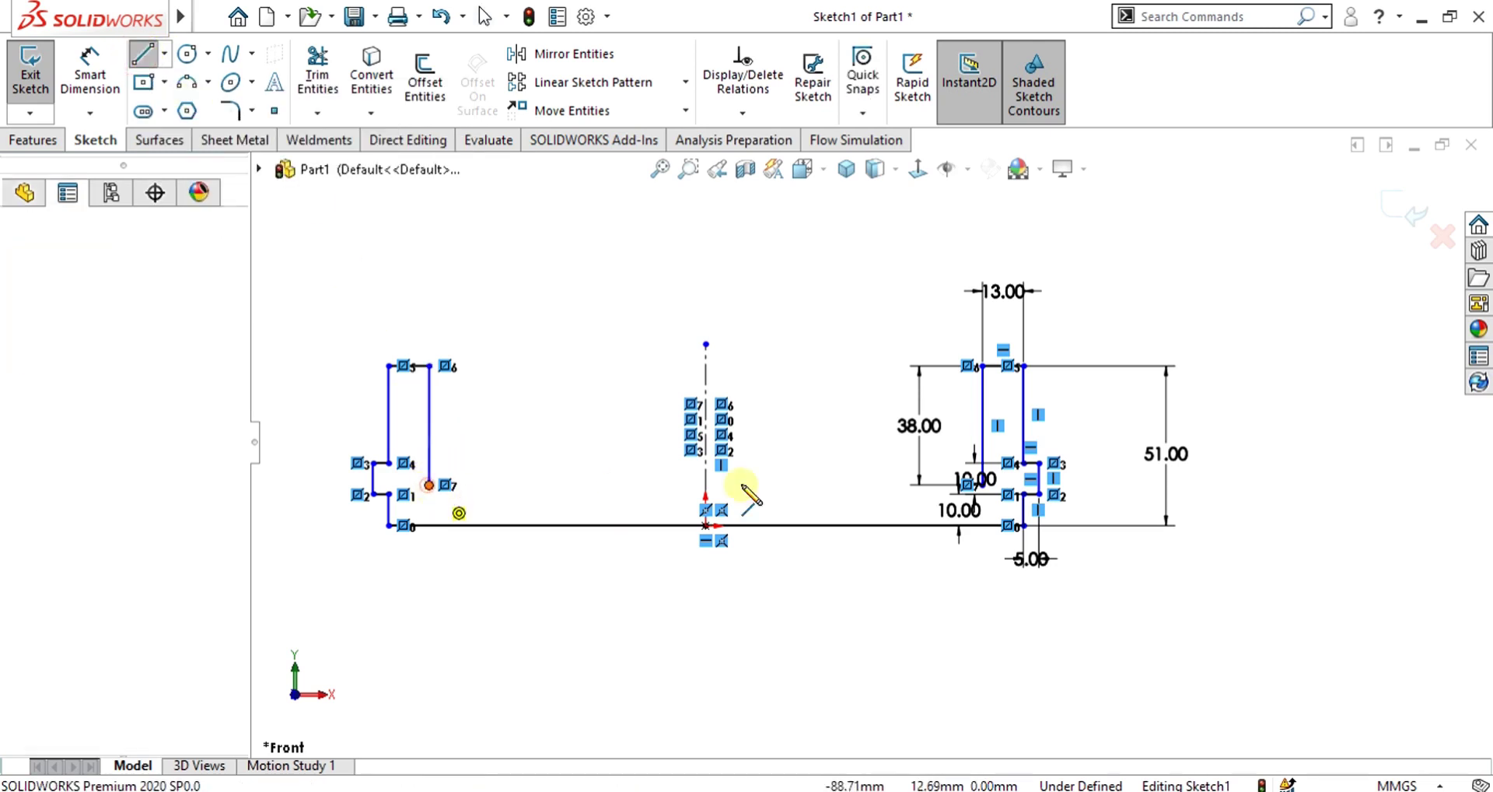
pyautogui.click(979, 487)
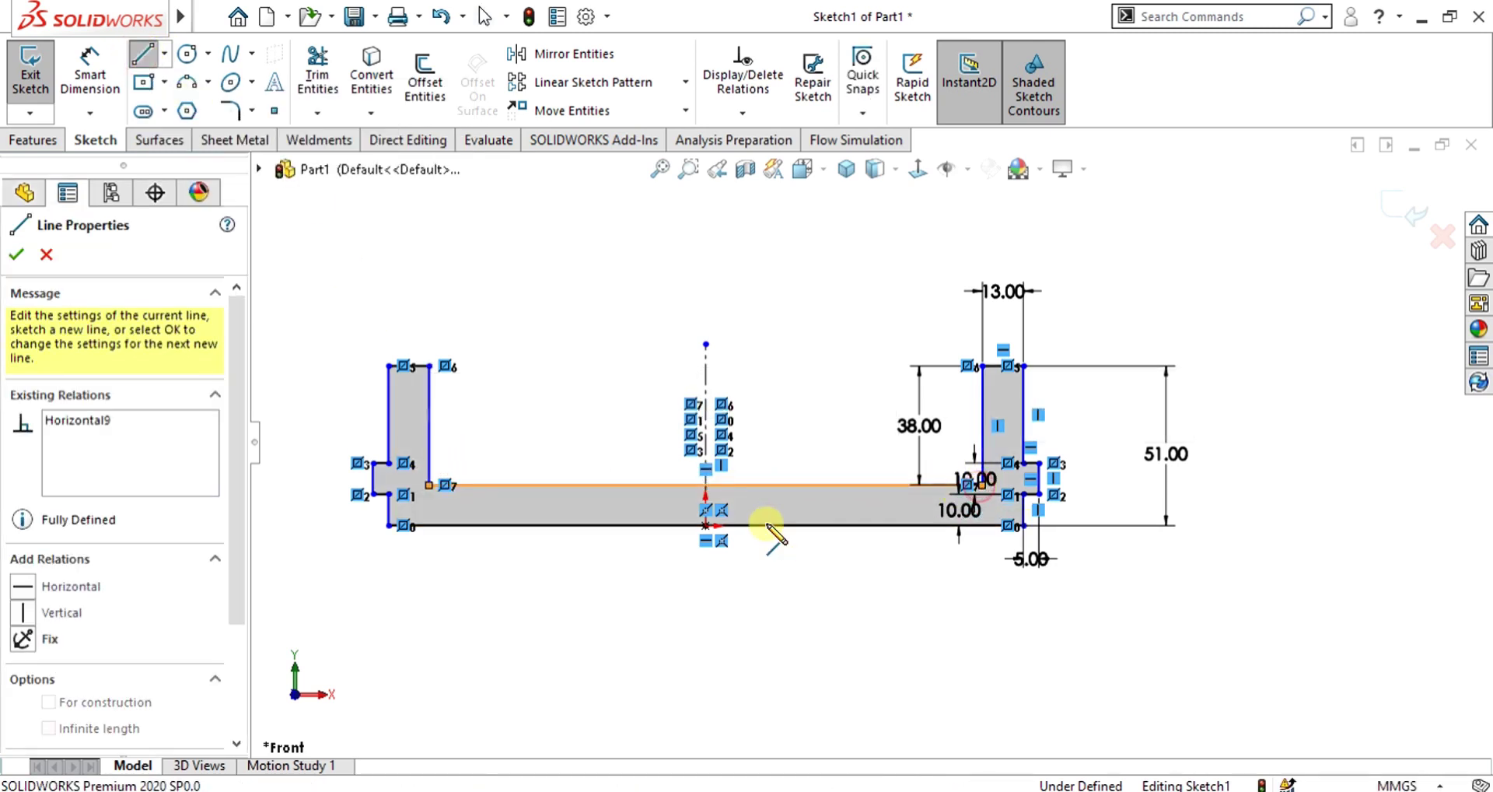
pyautogui.press('Escape')
pyautogui.press('f')
pyautogui.moveTo(745, 471)
pyautogui.mouseDown(button='middle')
pyautogui.moveTo(700, 476)
pyautogui.moveTo(699, 493)
pyautogui.mouseUp(button='middle')
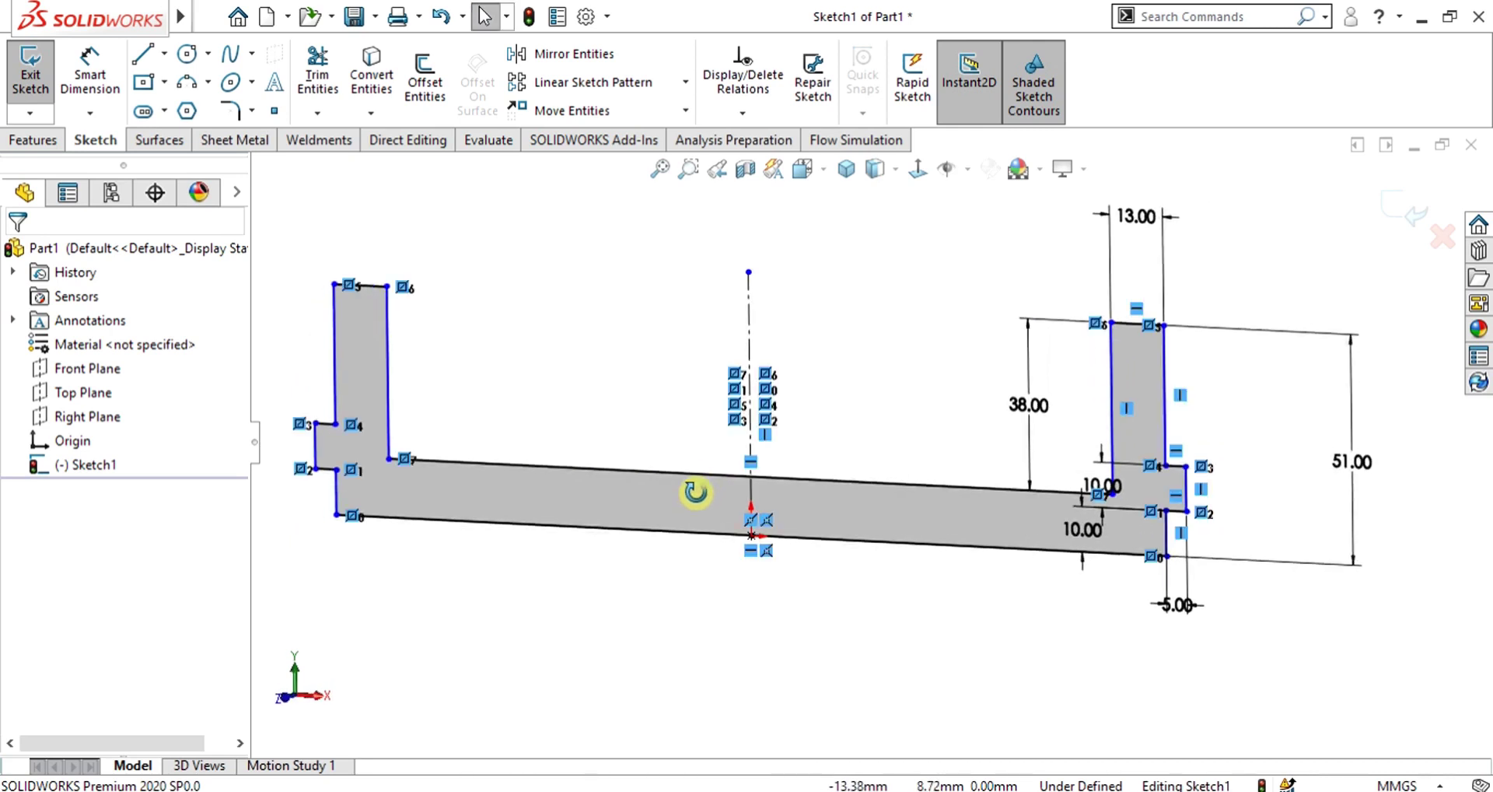
pyautogui.scroll(-2, 870, 506)
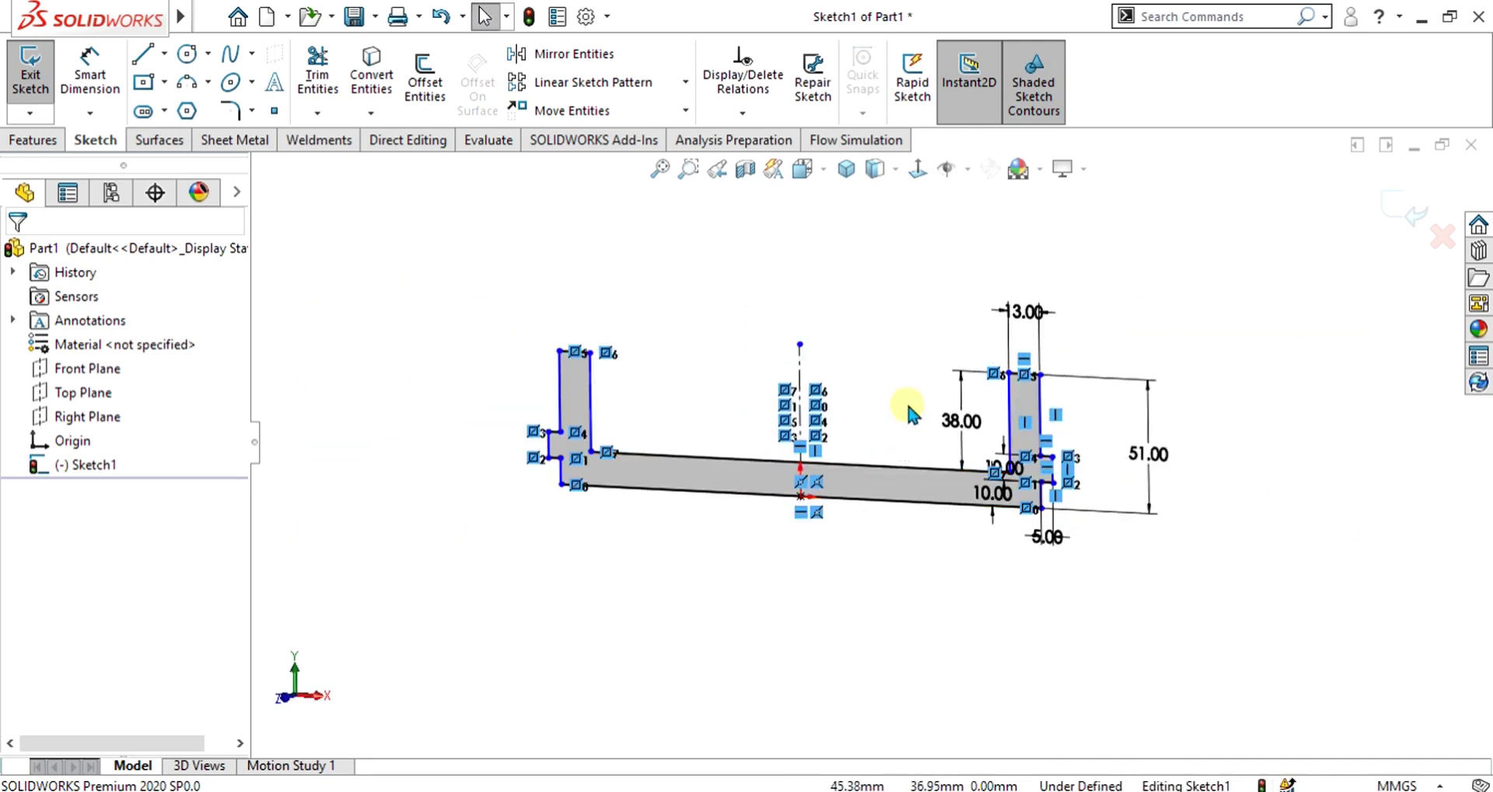
pyautogui.scroll(-2, 905, 398)
pyautogui.moveTo(906, 398); pyautogui.dragTo(919, 463, button='middle')
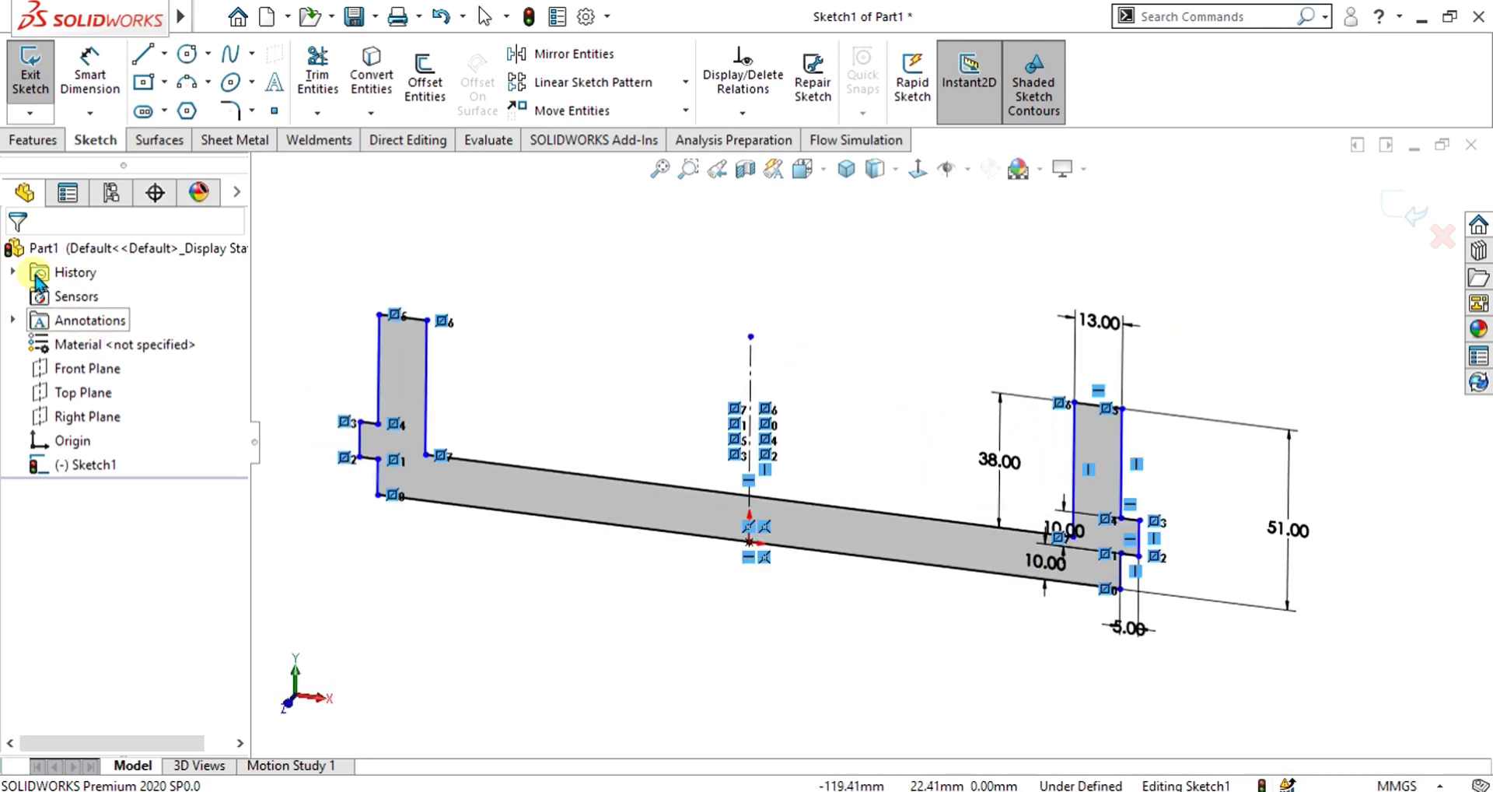
# Exit the sketch and preview a Mid Plane boss extrusion of the profile.
pyautogui.click(31, 78)
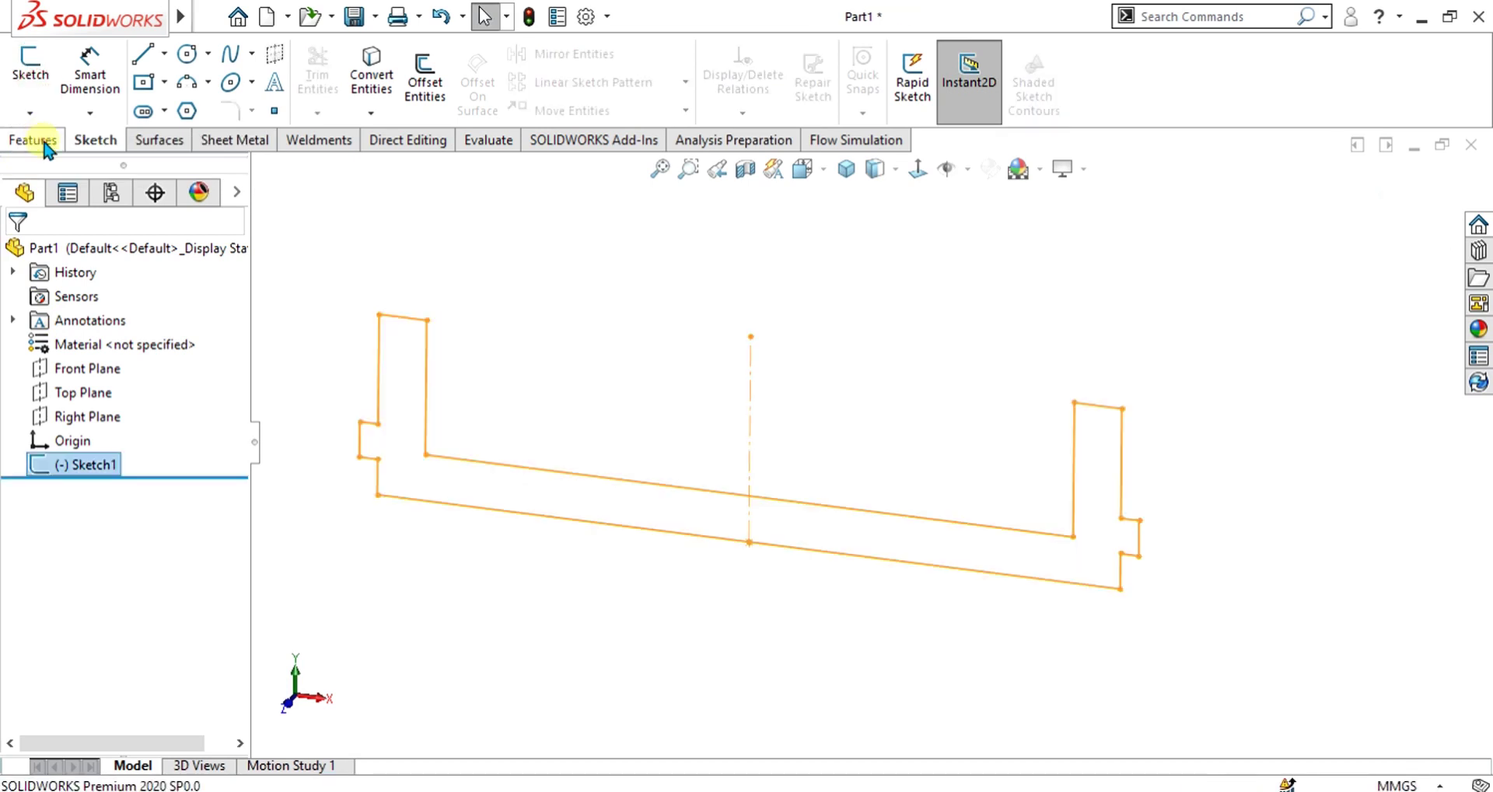
pyautogui.click(39, 97)
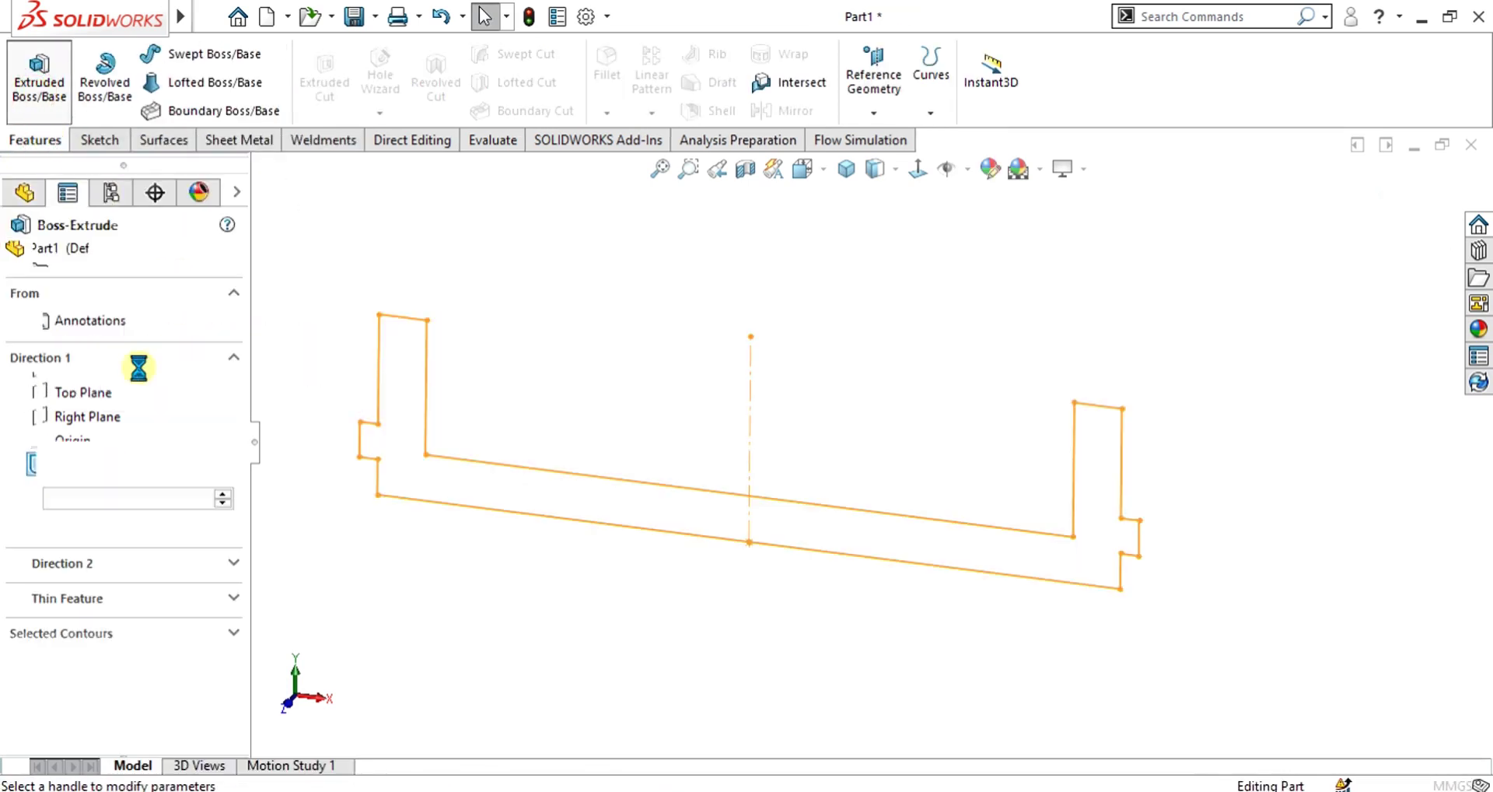
pyautogui.click(98, 383)
pyautogui.click(99, 477)
pyautogui.moveTo(746, 460); pyautogui.dragTo(760, 488, button='middle')
pyautogui.moveTo(786, 497)
pyautogui.mouseDown()
pyautogui.moveTo(740, 506)
pyautogui.moveTo(703, 544)
pyautogui.moveTo(700, 561)
pyautogui.moveTo(728, 561)
pyautogui.mouseUp()
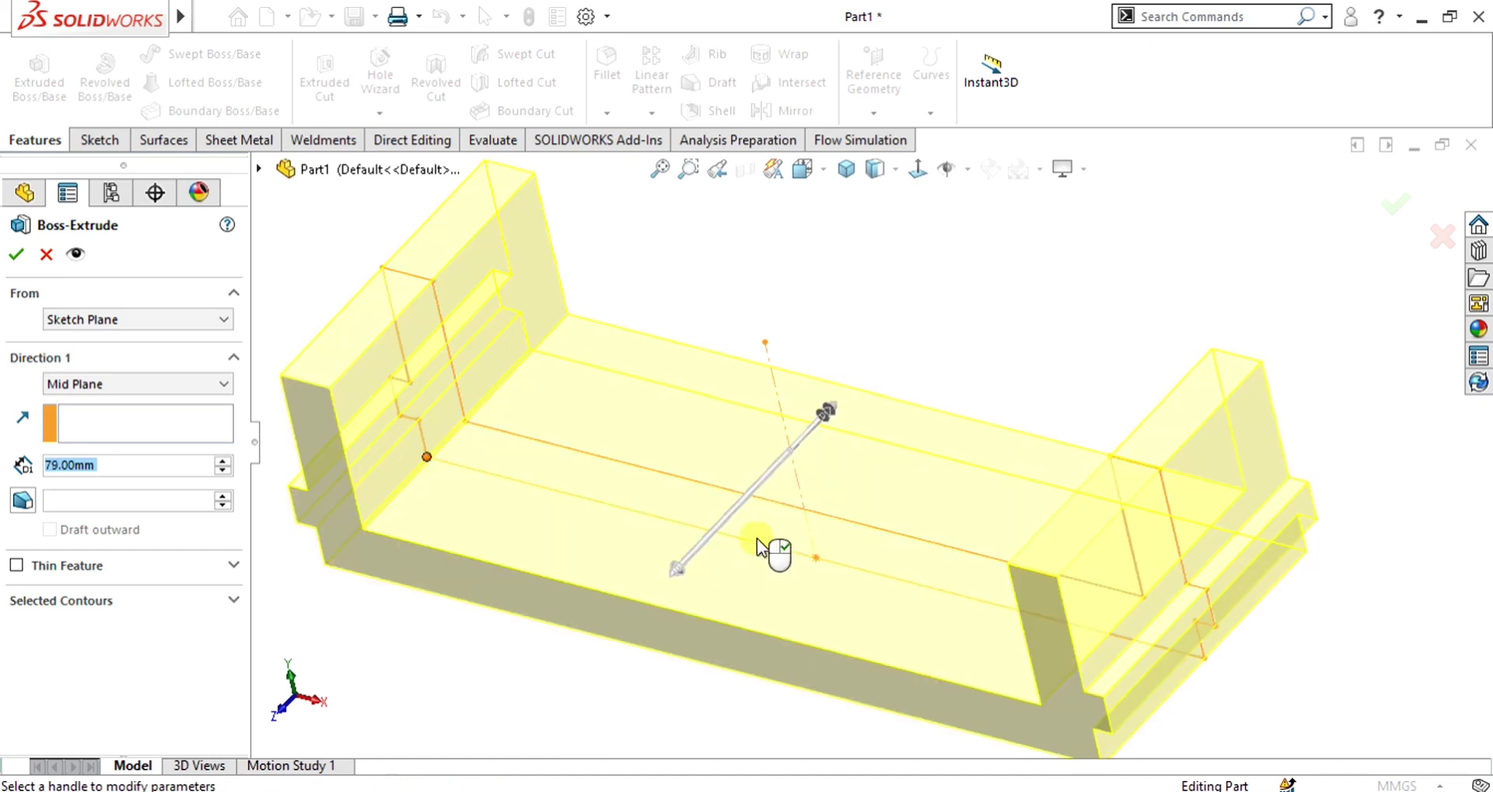
pyautogui.scroll(3, 805, 490)
pyautogui.moveTo(854, 490)
pyautogui.mouseDown(button='middle')
pyautogui.moveTo(887, 430)
pyautogui.moveTo(980, 433)
pyautogui.moveTo(960, 449)
pyautogui.moveTo(883, 419)
pyautogui.moveTo(841, 478)
pyautogui.moveTo(906, 463)
pyautogui.moveTo(902, 486)
pyautogui.mouseUp(button='middle')
pyautogui.scroll(2, 840, 470)
pyautogui.scroll(-2, 834, 389)
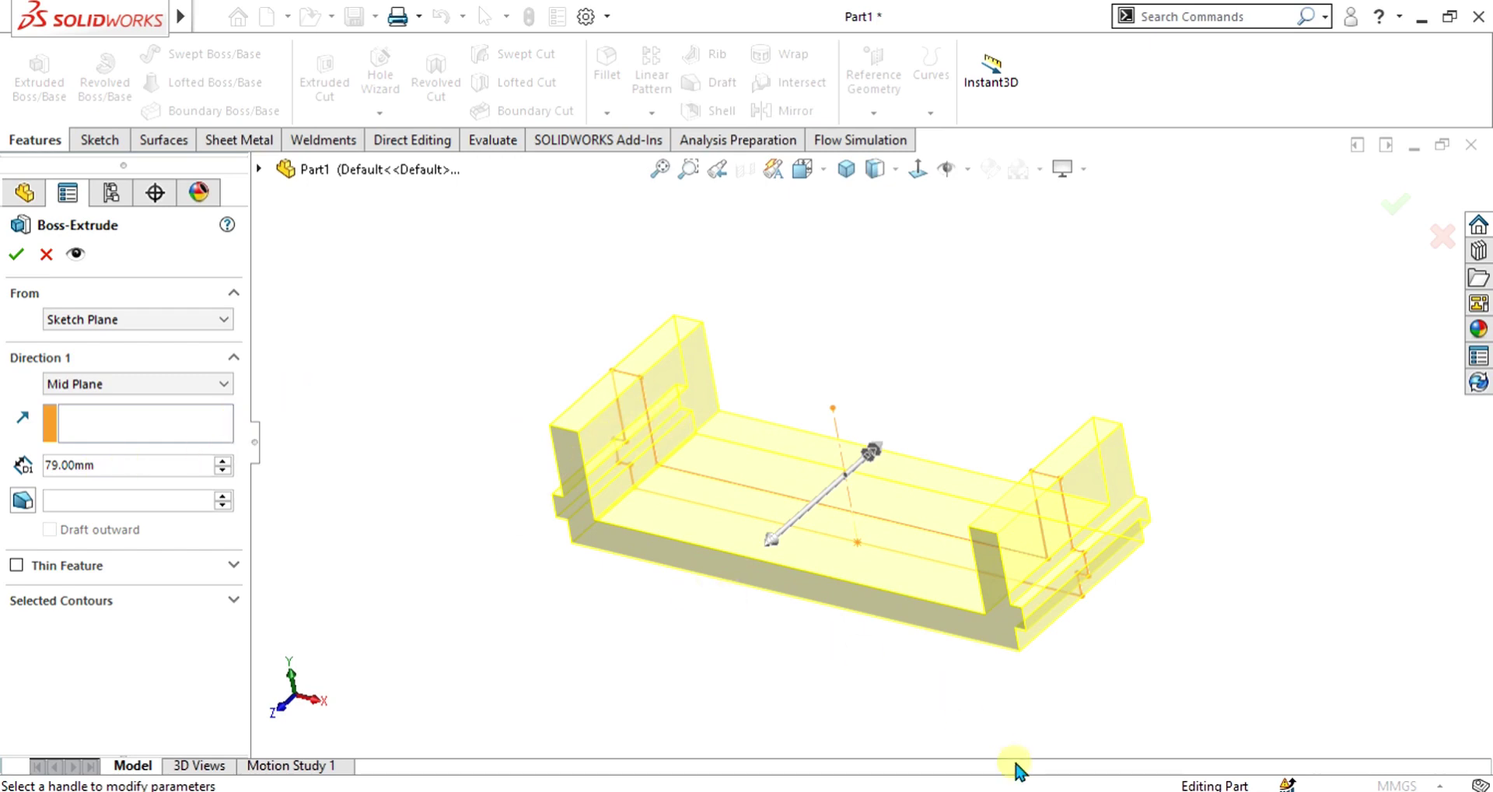
# Check the depth on the PDF, then set the mid-plane extrusion to 70 mm and accept it.
pyautogui.hotkey('alt', 'Tab')
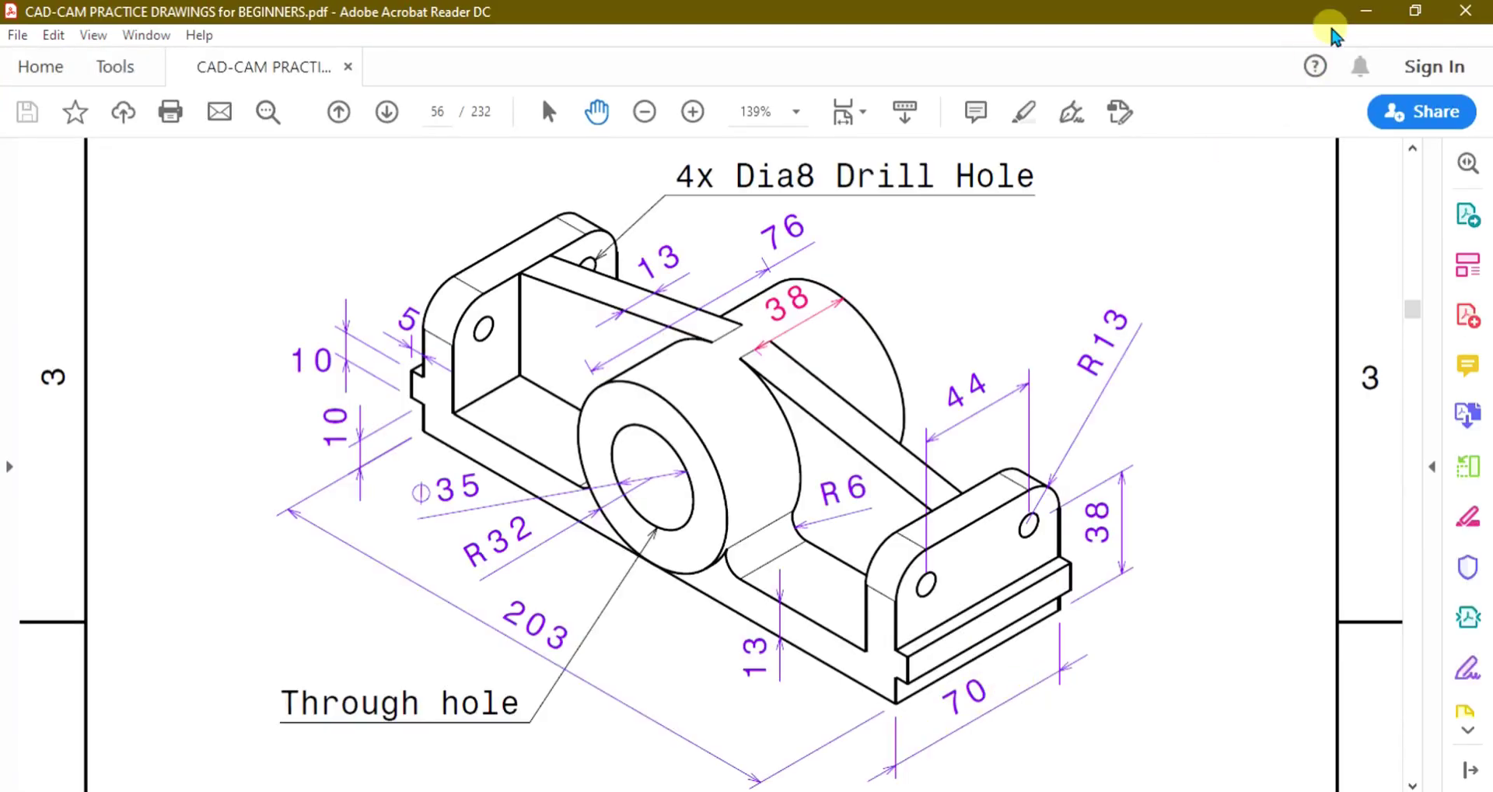
pyautogui.hotkey('alt', 'Tab')
pyautogui.doubleClick(155, 464)
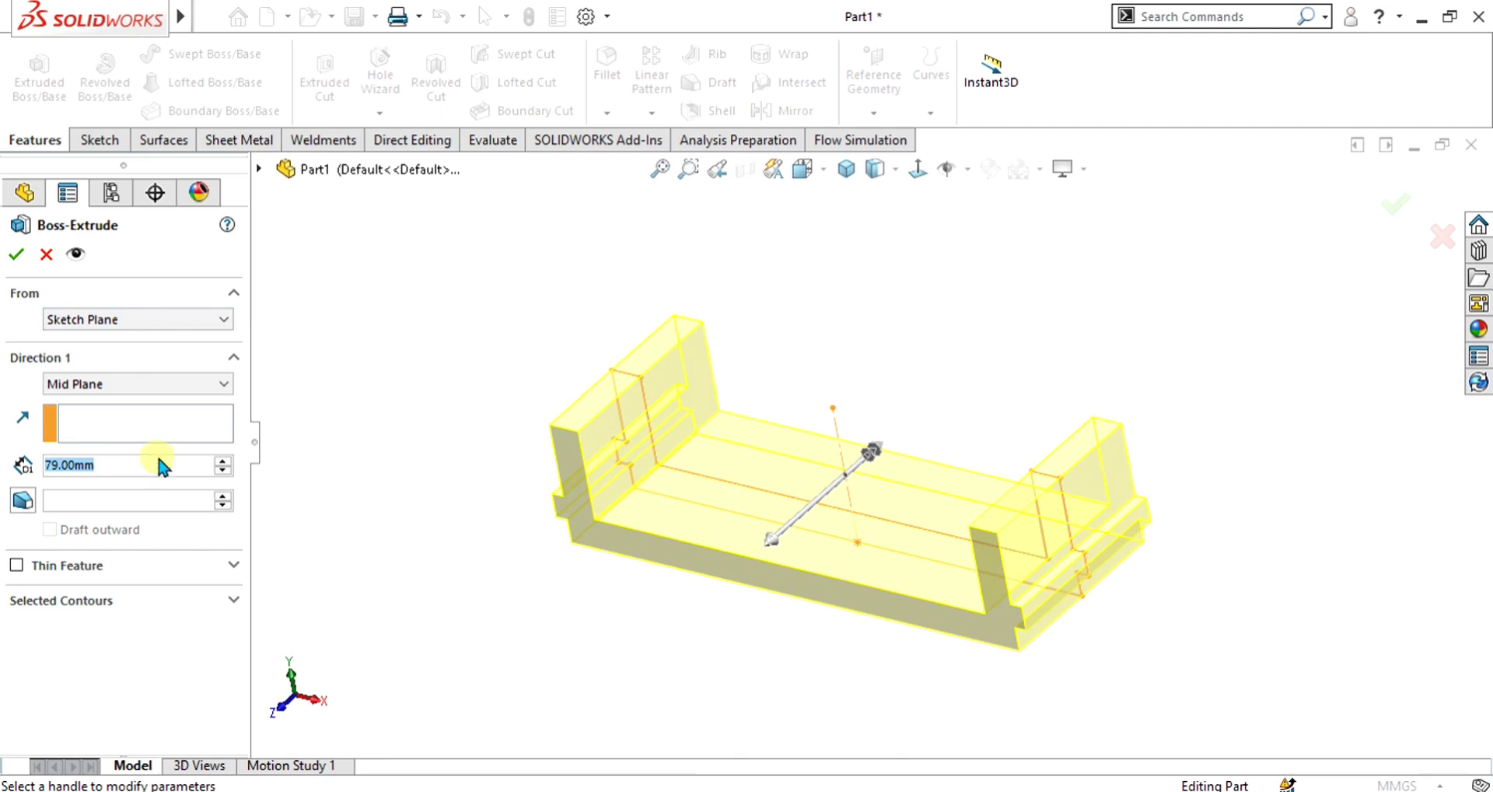
pyautogui.write('70')
pyautogui.press('Return')
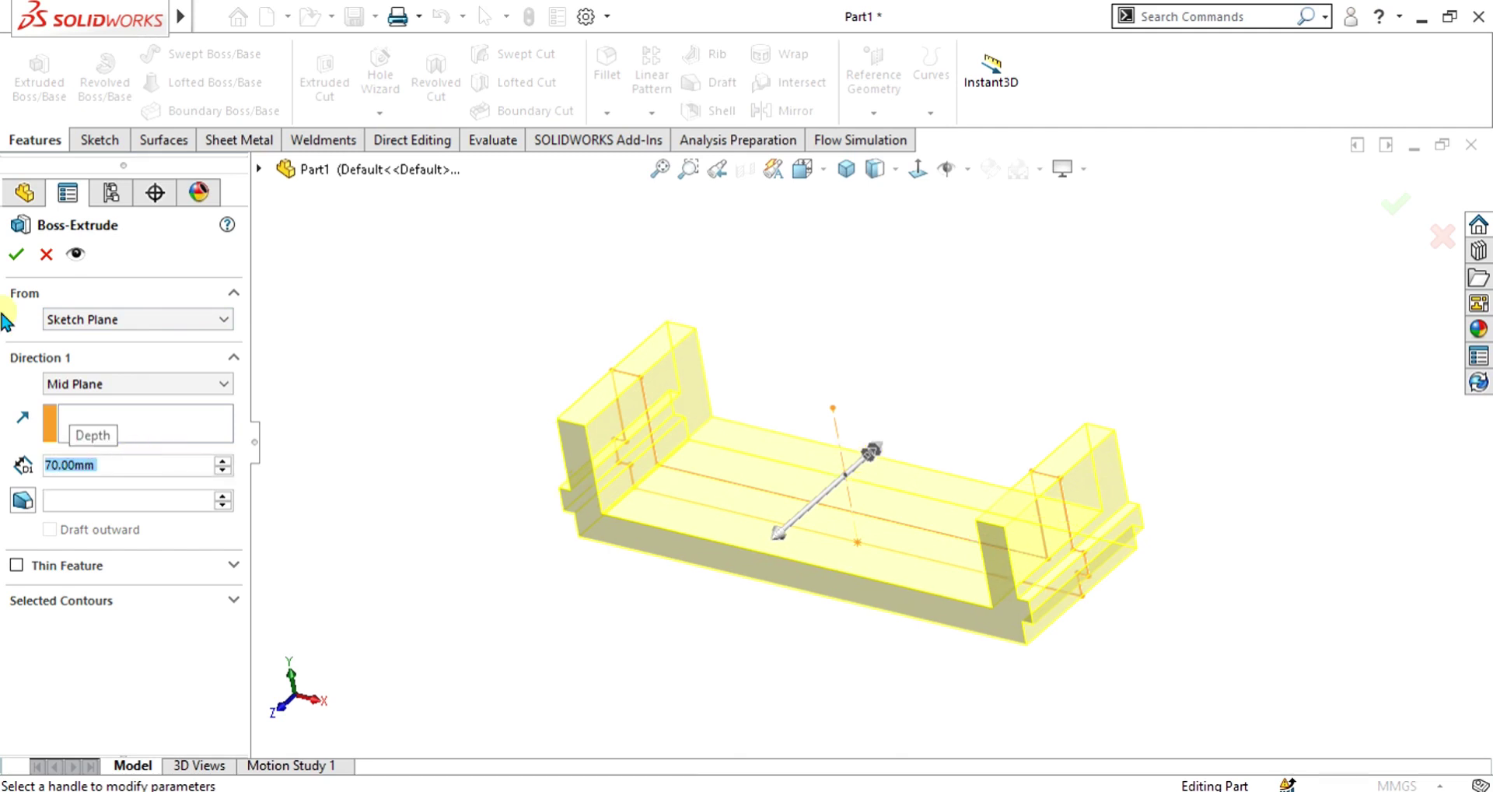
pyautogui.click(17, 255)
pyautogui.moveTo(892, 507); pyautogui.dragTo(902, 436, button='middle')
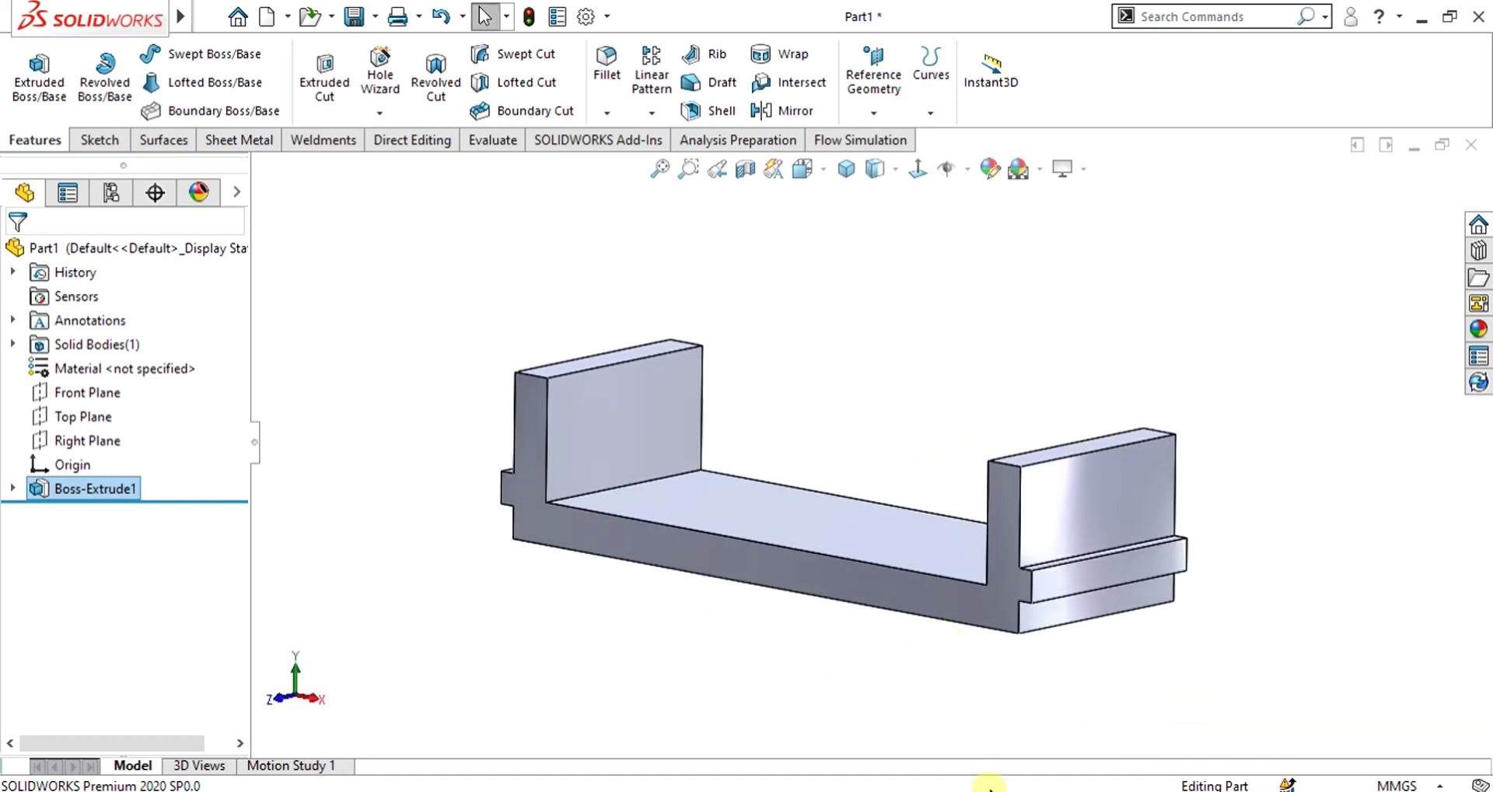
# Circle the end wall drill holes on the PDF with the pen, clear the marks, and minimise Acrobat.
pyautogui.click(964, 716)
pyautogui.moveTo(927, 529); pyautogui.dragTo(939, 569)
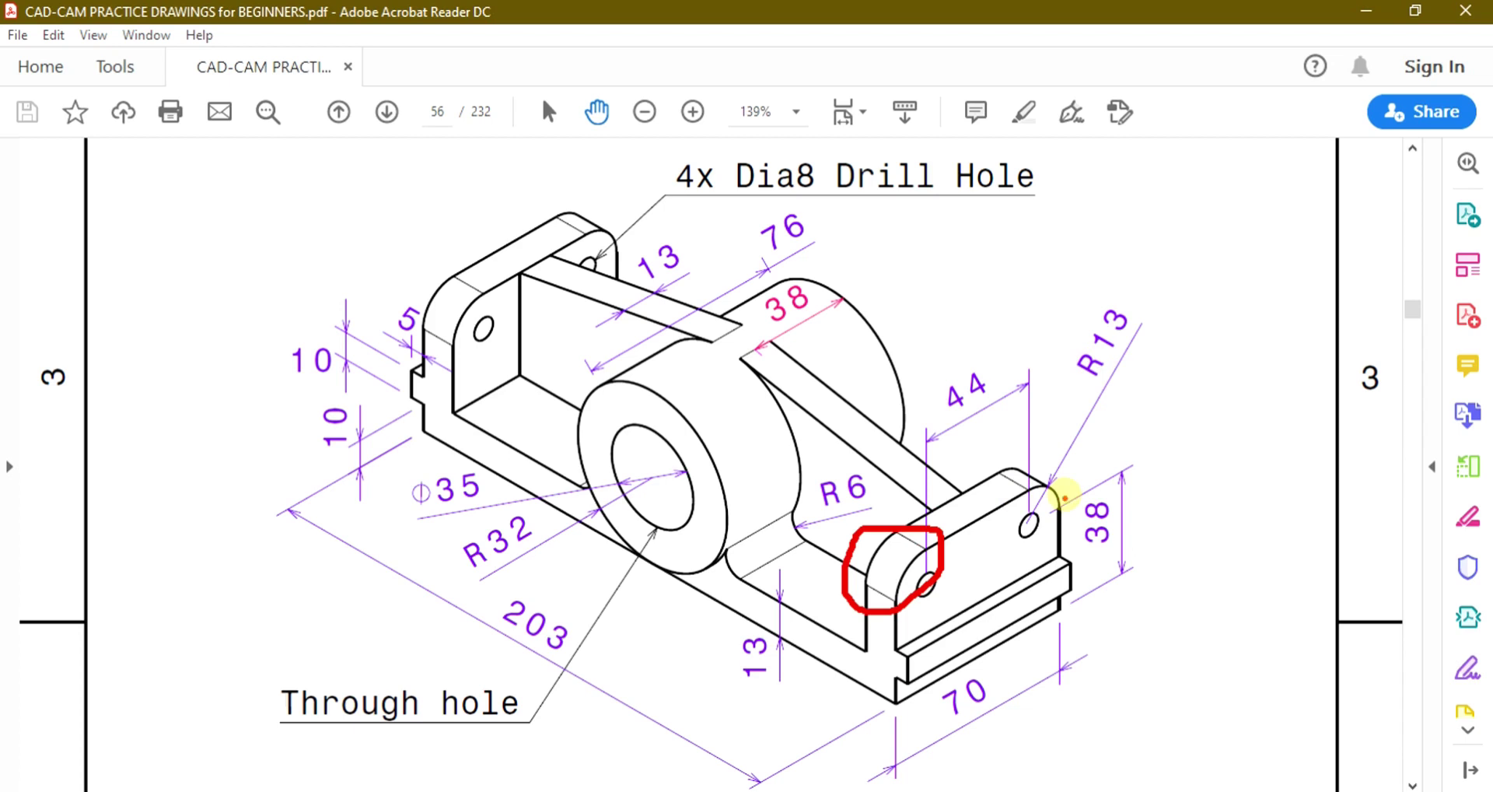
pyautogui.moveTo(1003, 536); pyautogui.dragTo(1059, 499)
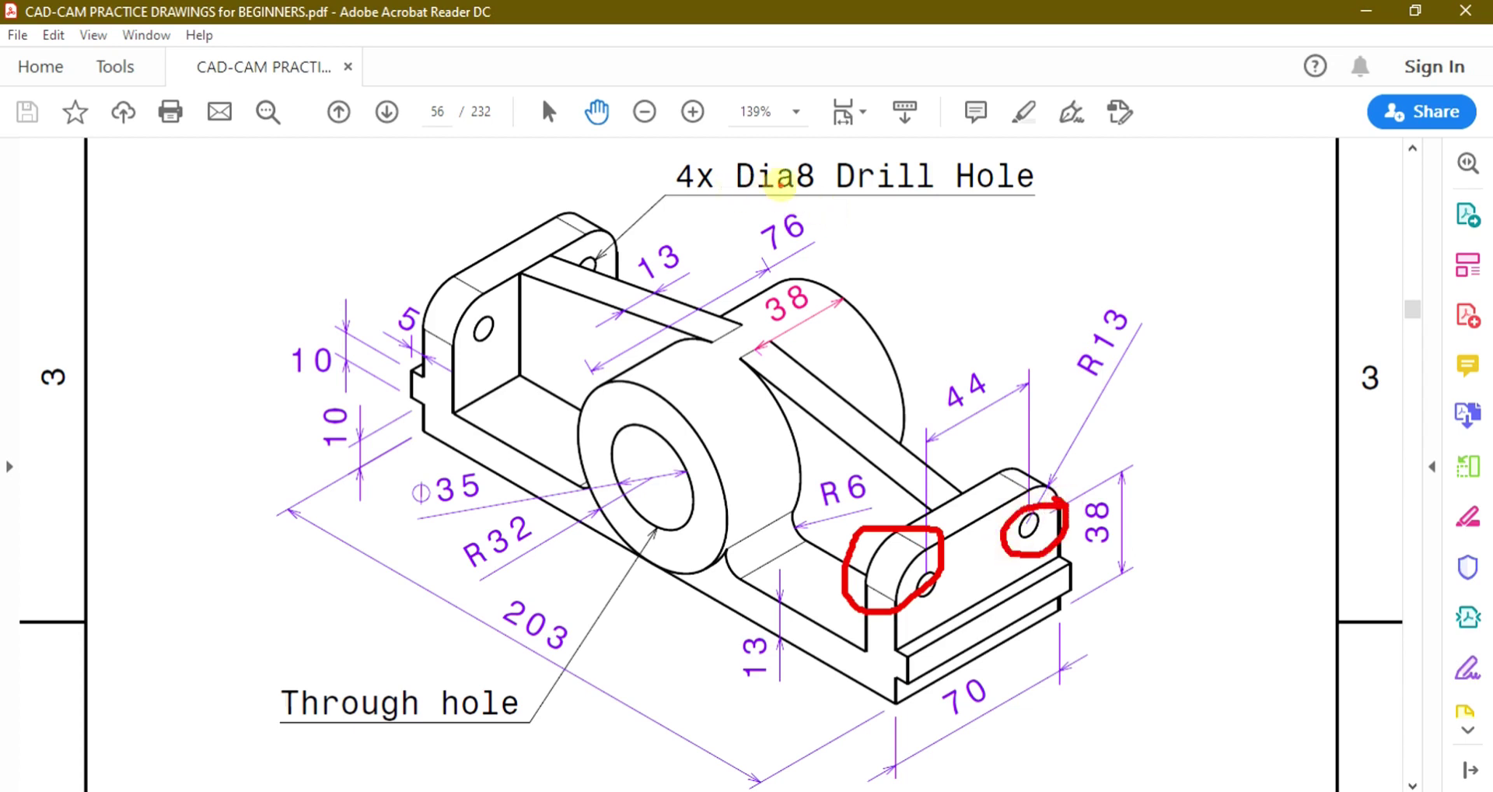
pyautogui.press('Escape')
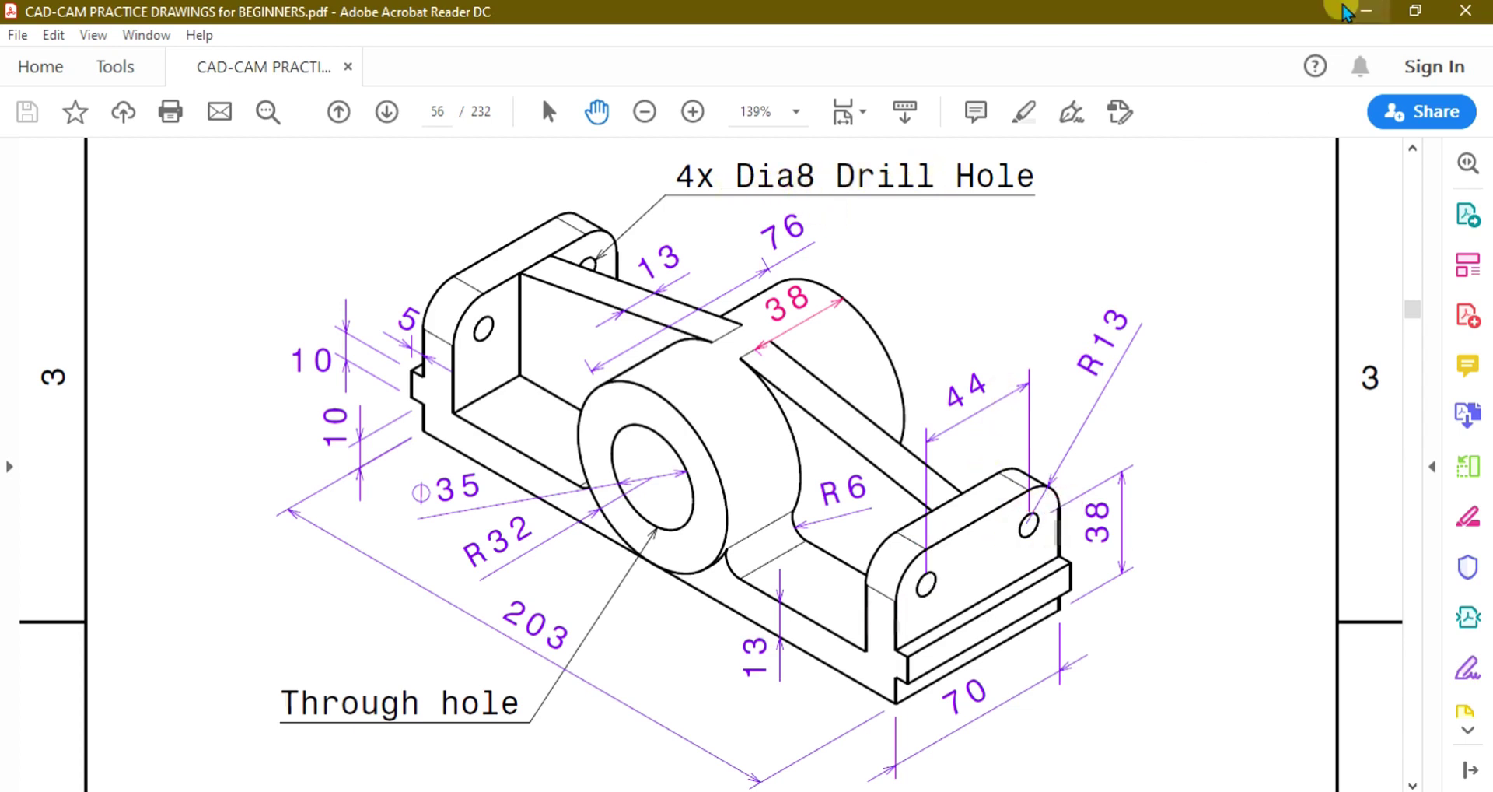
pyautogui.click(1366, 12)
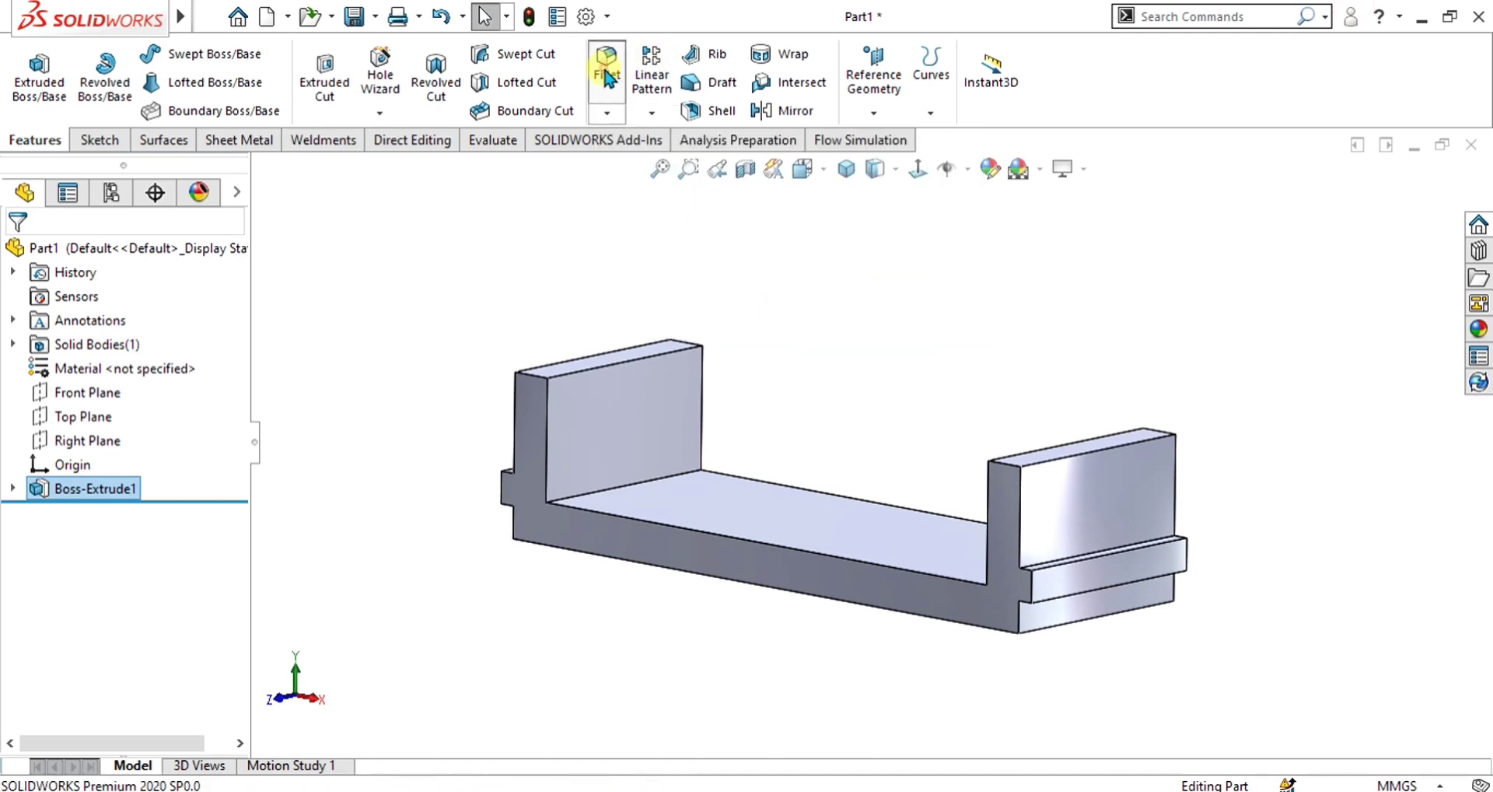
# Fillet the four top edges of both end walls with a 13 mm radius.
pyautogui.click(1003, 470)
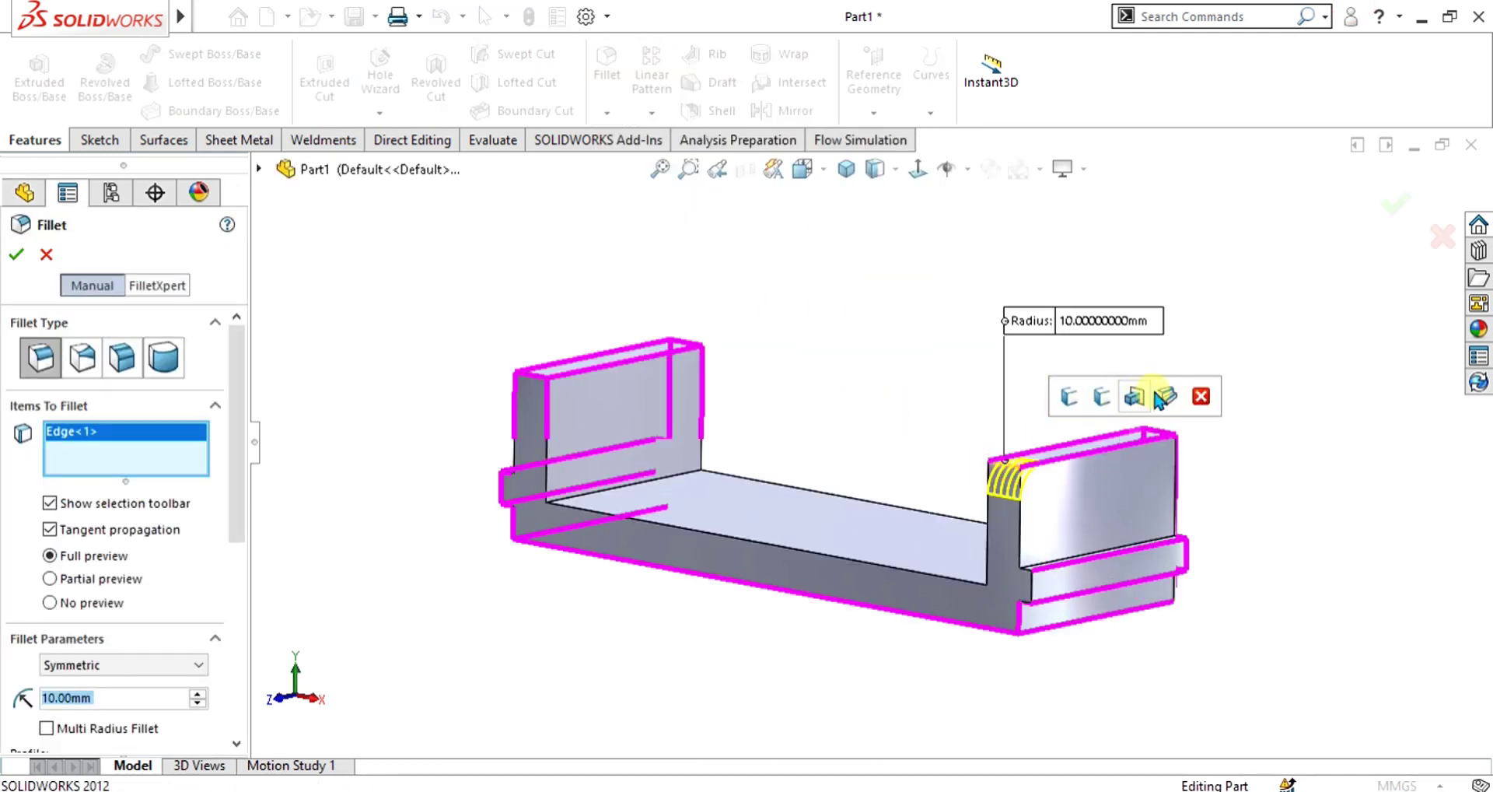
pyautogui.click(1165, 430)
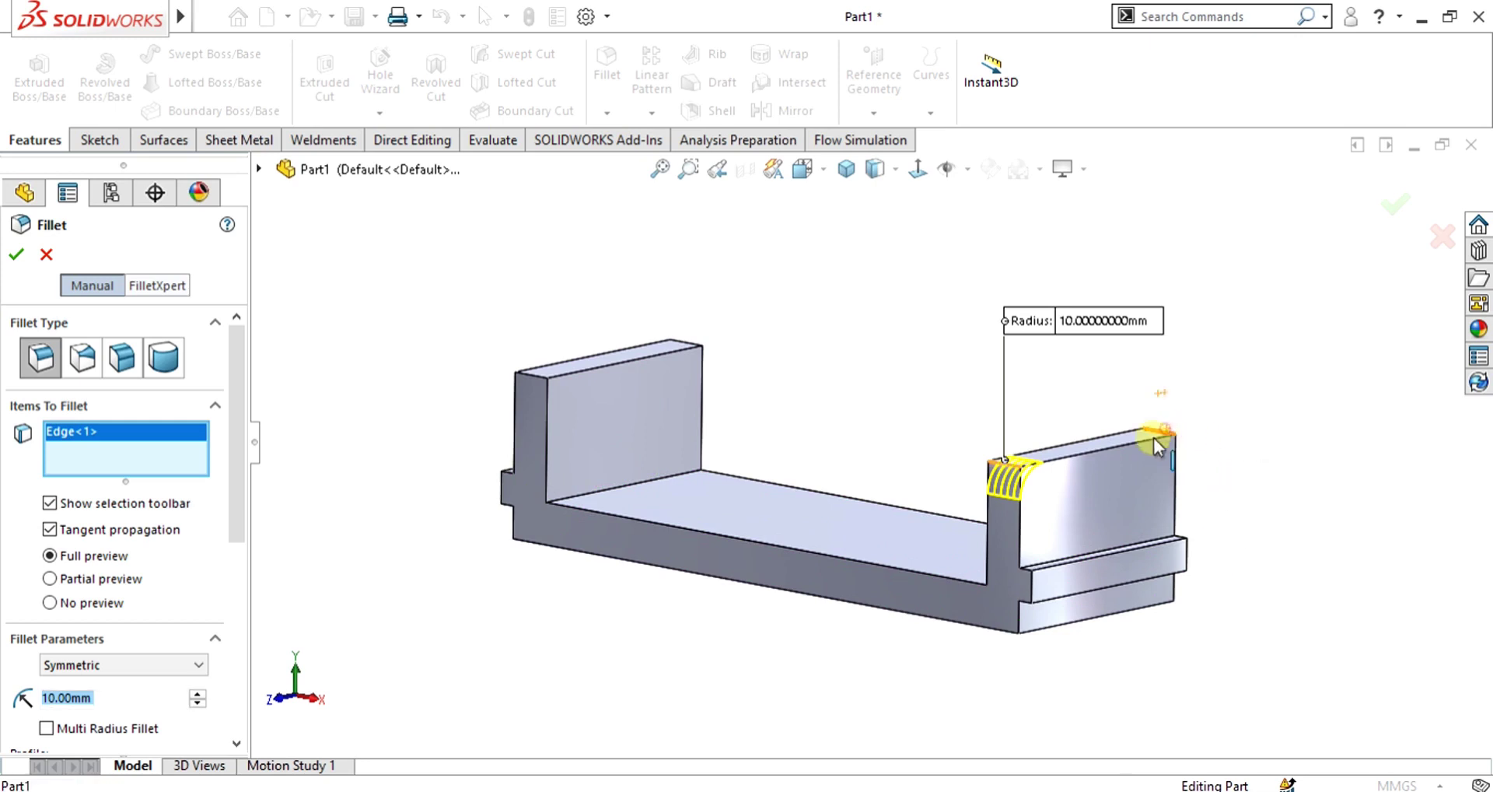
pyautogui.click(686, 346)
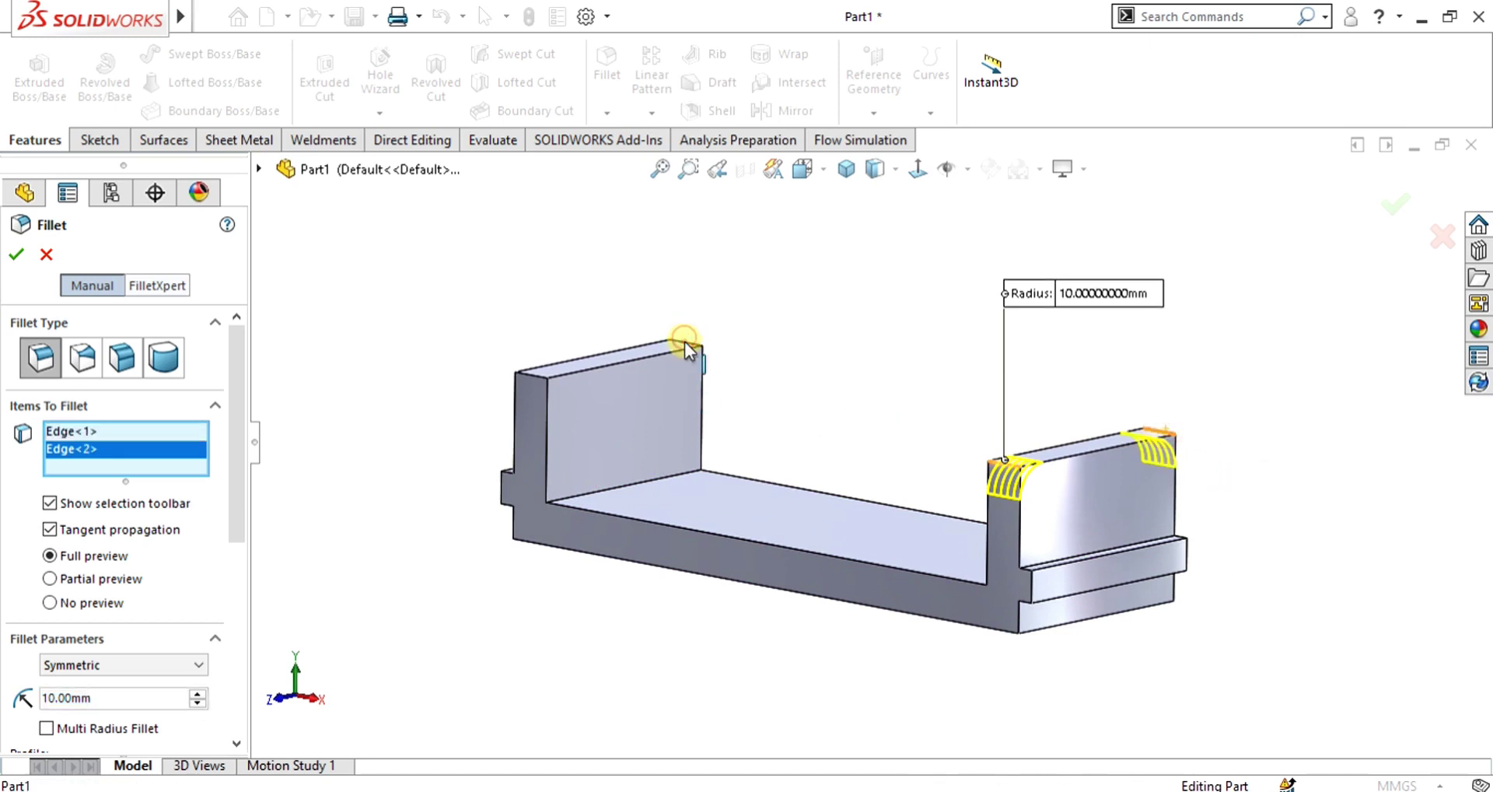
pyautogui.click(535, 386)
pyautogui.write('13')
pyautogui.press('Return')
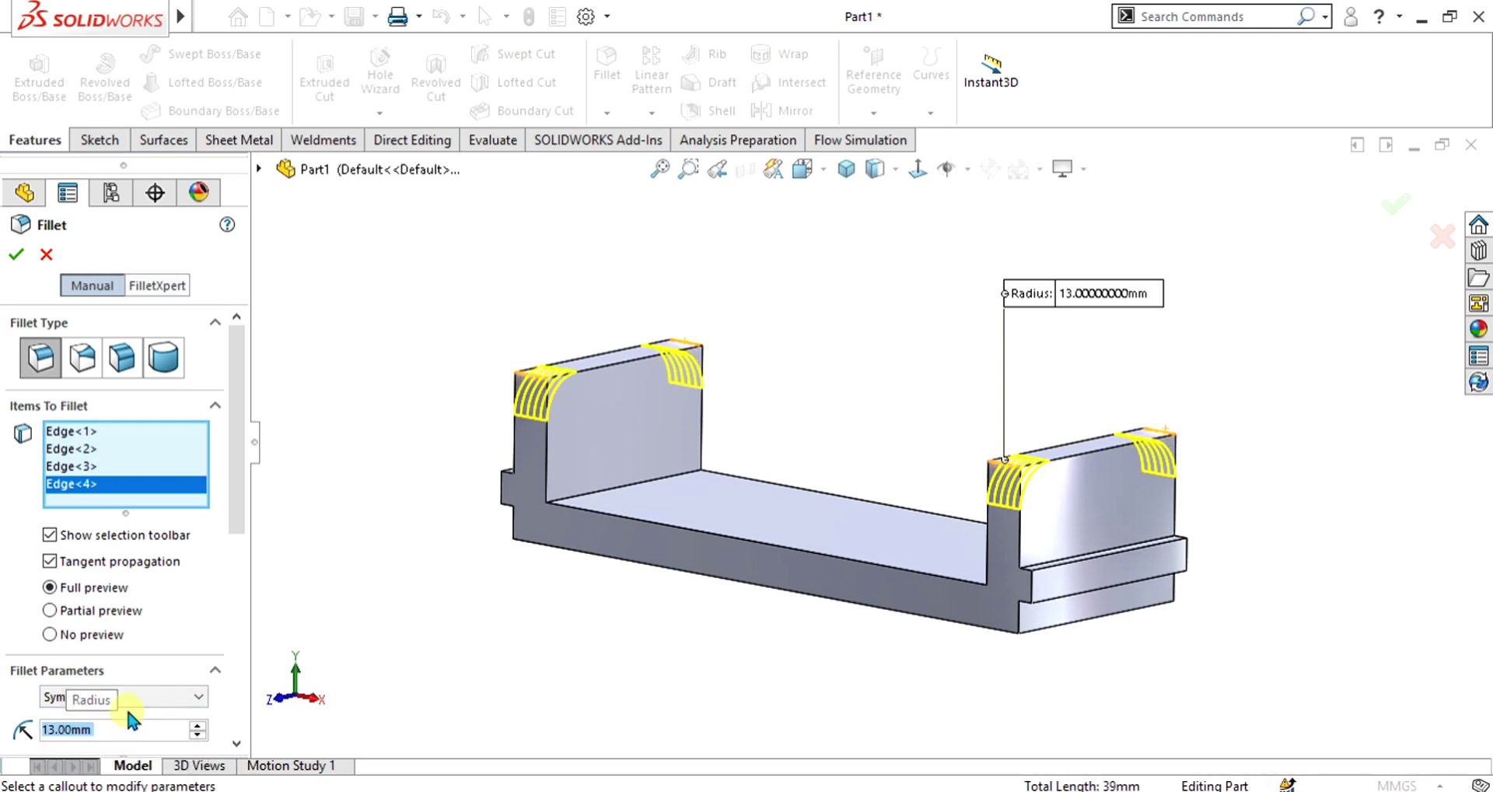
pyautogui.click(14, 257)
pyautogui.moveTo(884, 424); pyautogui.dragTo(738, 461, button='middle')
pyautogui.click(742, 476)
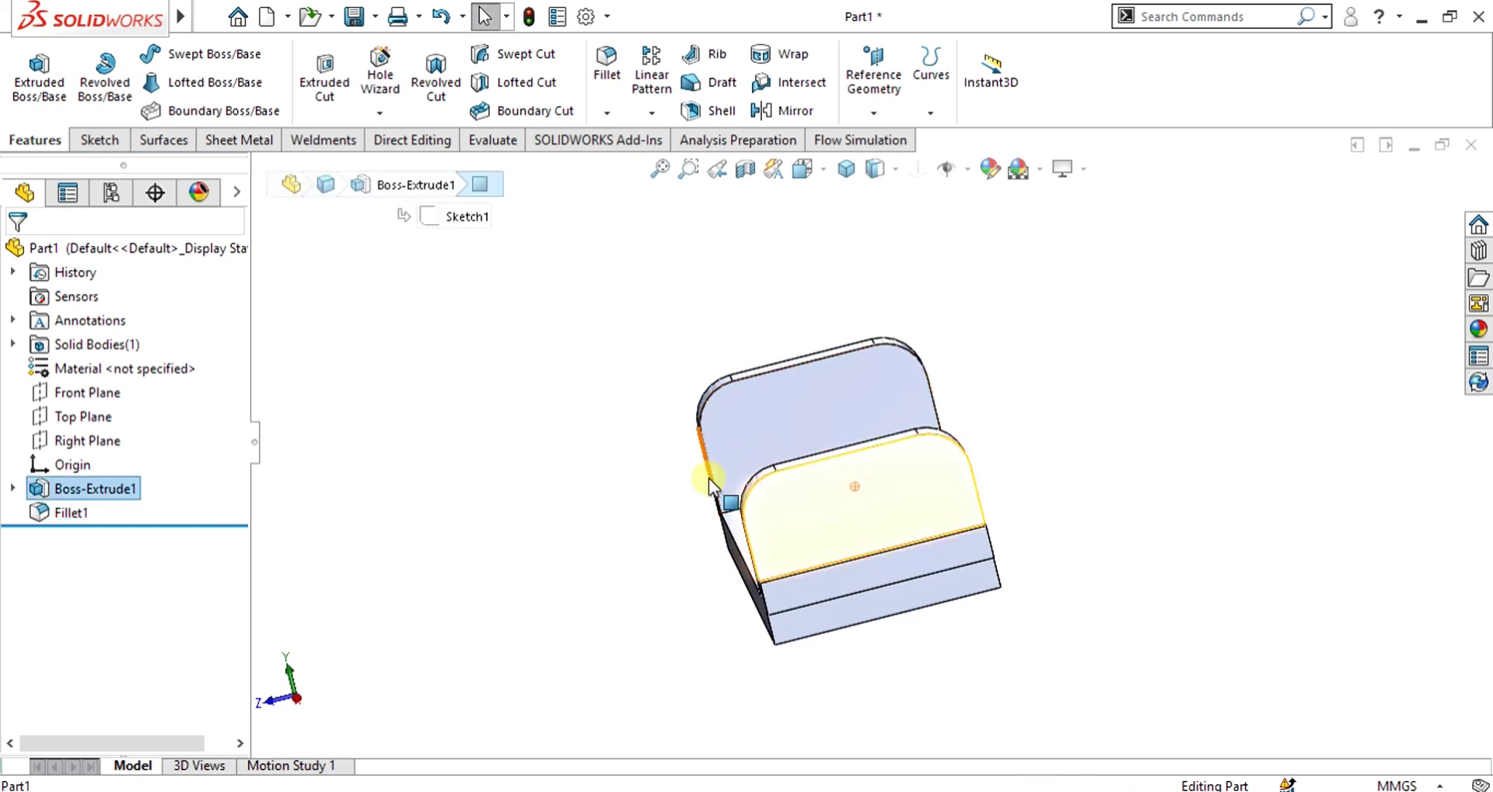
# On the end wall face, viewed normal to, draw two circles near the corners, the first at radius 4.
pyautogui.click(95, 140)
pyautogui.click(30, 70)
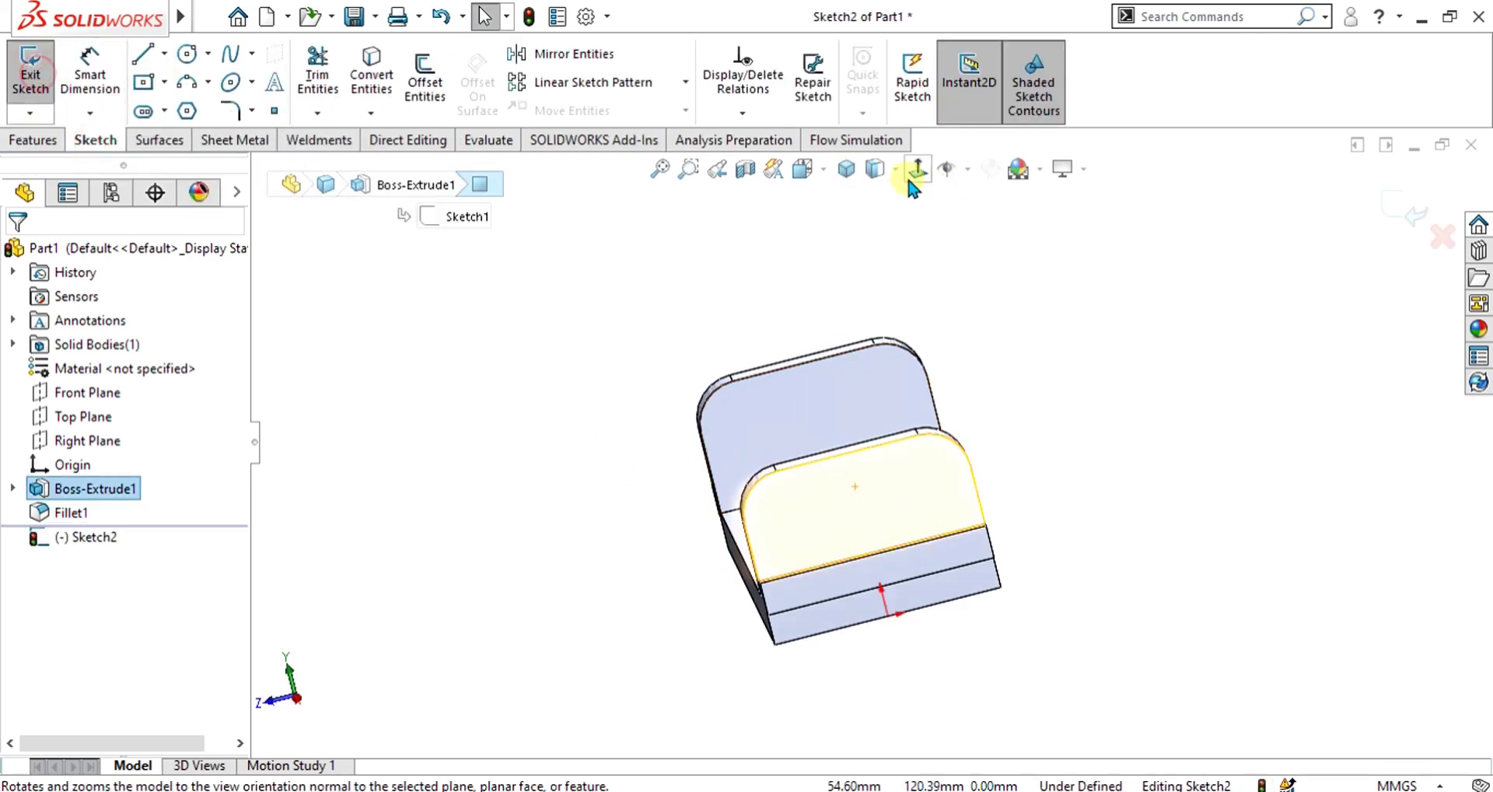
pyautogui.click(914, 172)
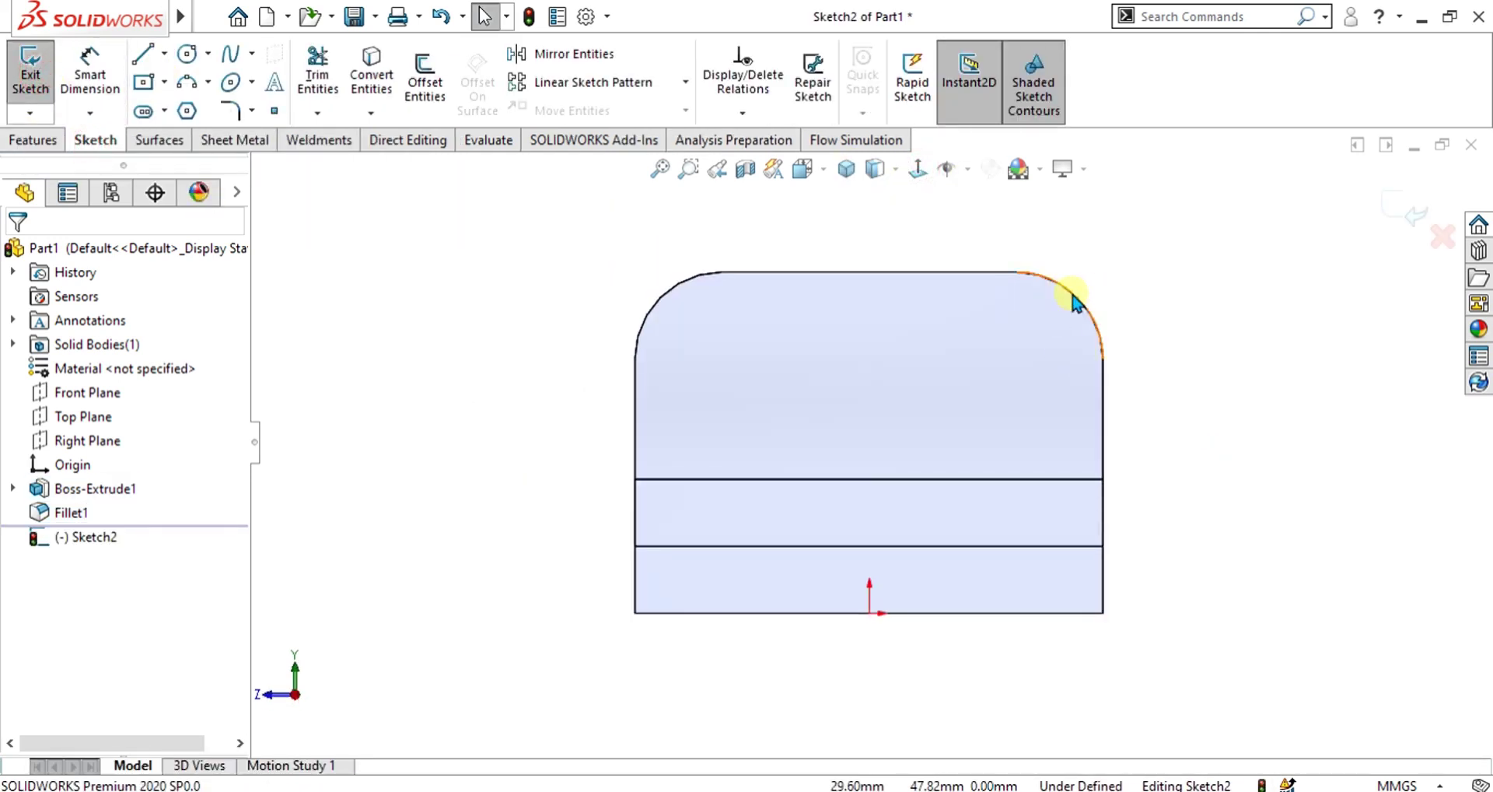
pyautogui.scroll(-2, 1074, 296)
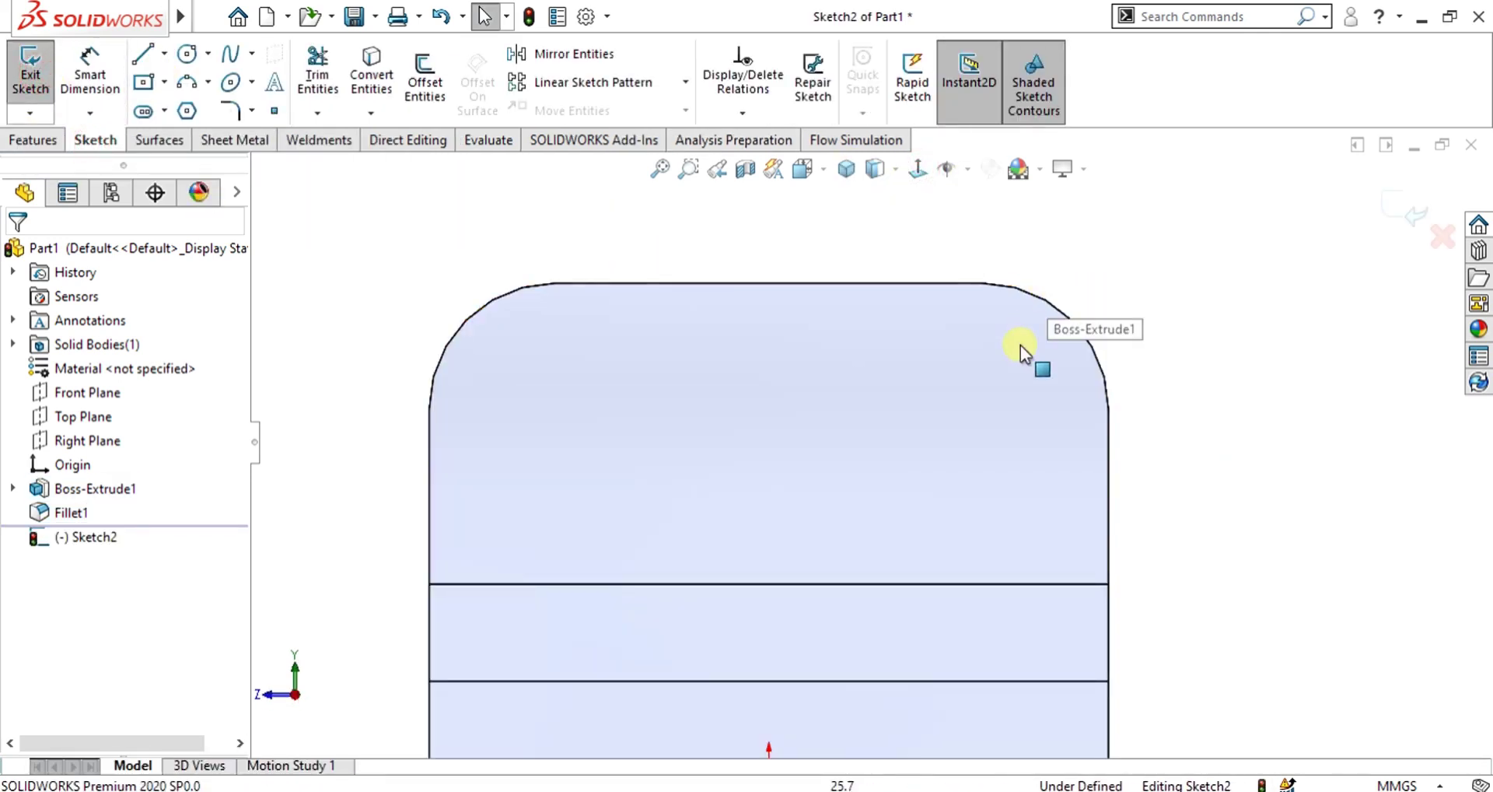
pyautogui.click(183, 56)
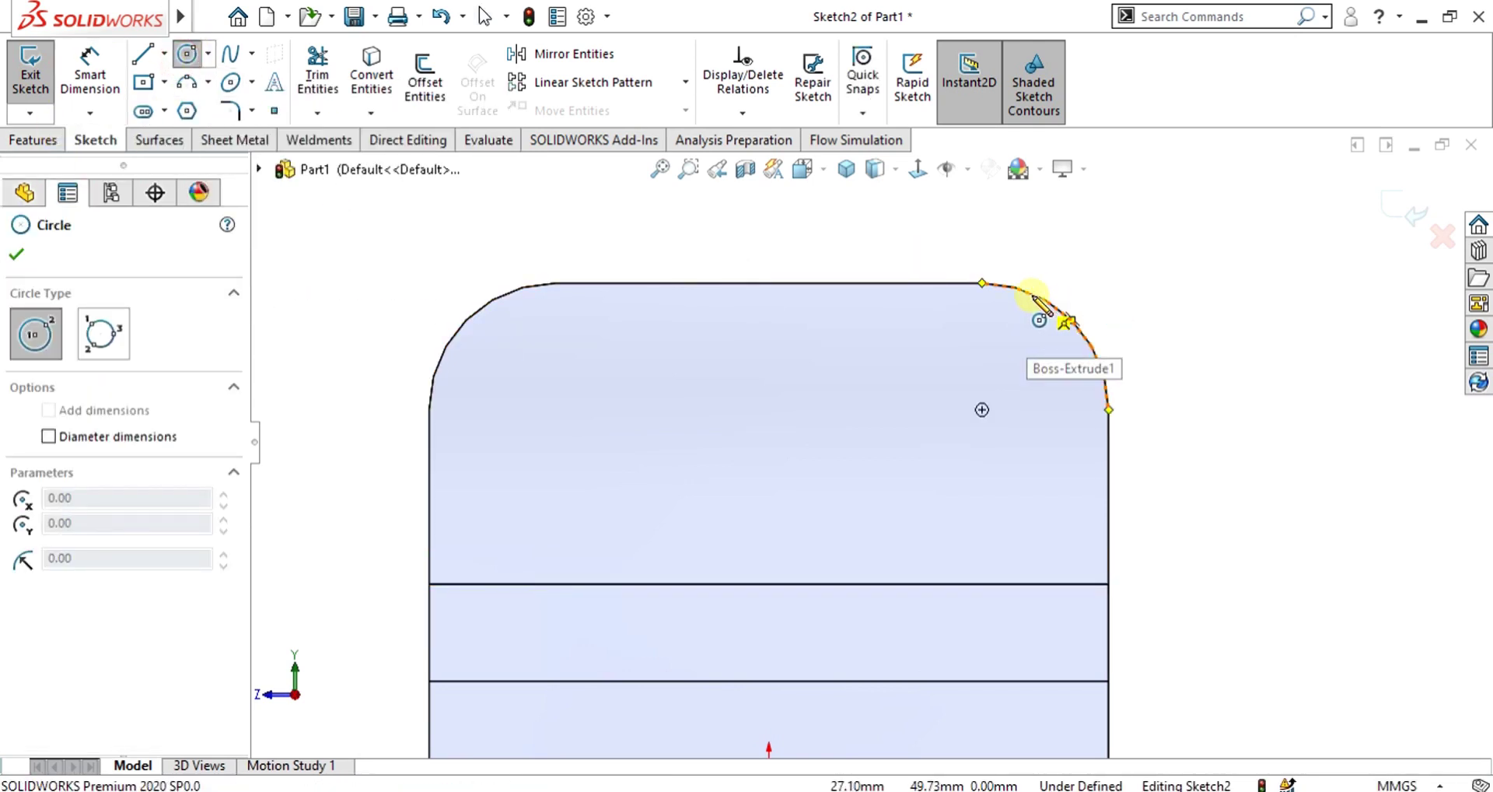
pyautogui.click(981, 409)
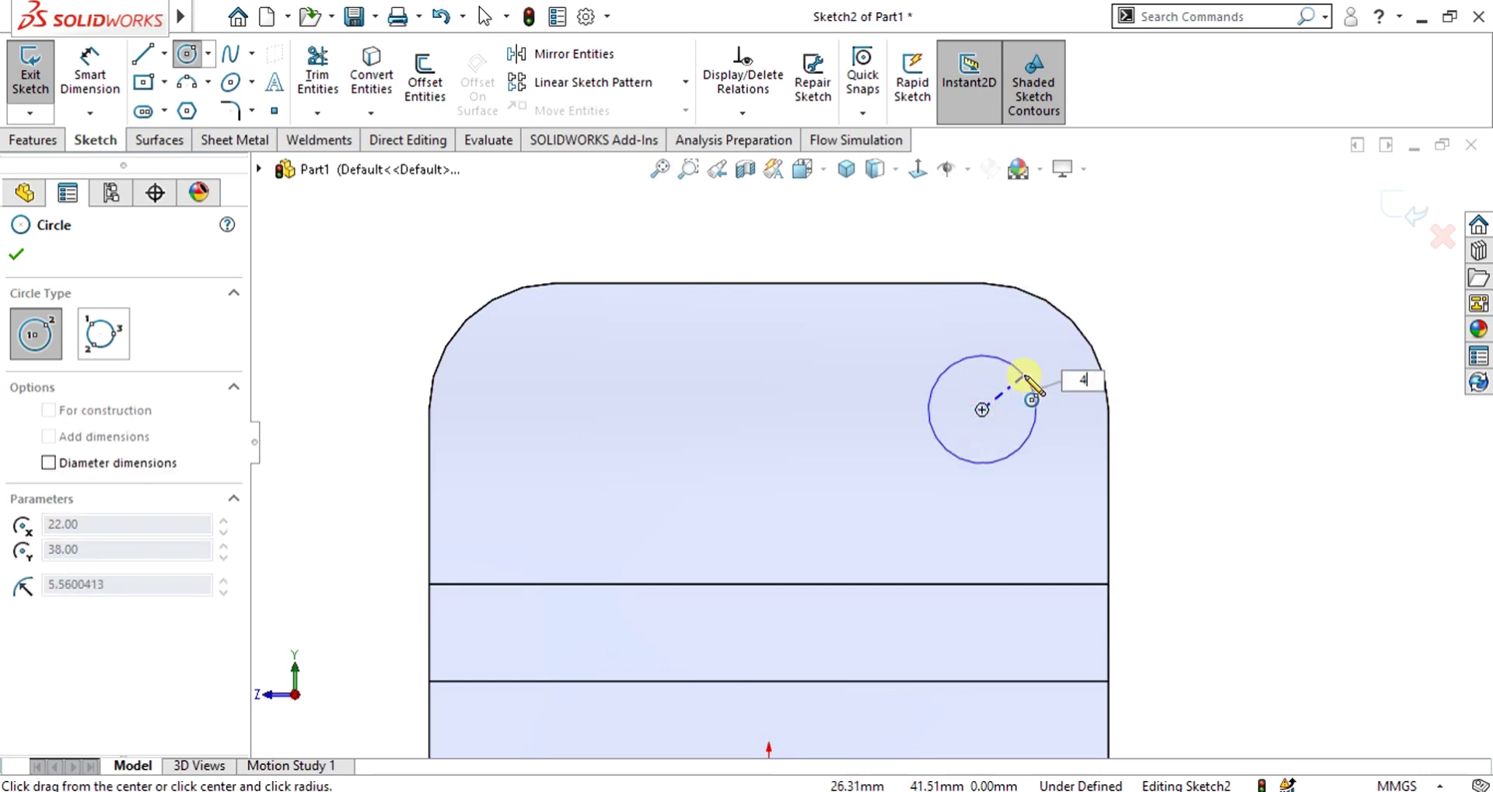
pyautogui.press('Return')
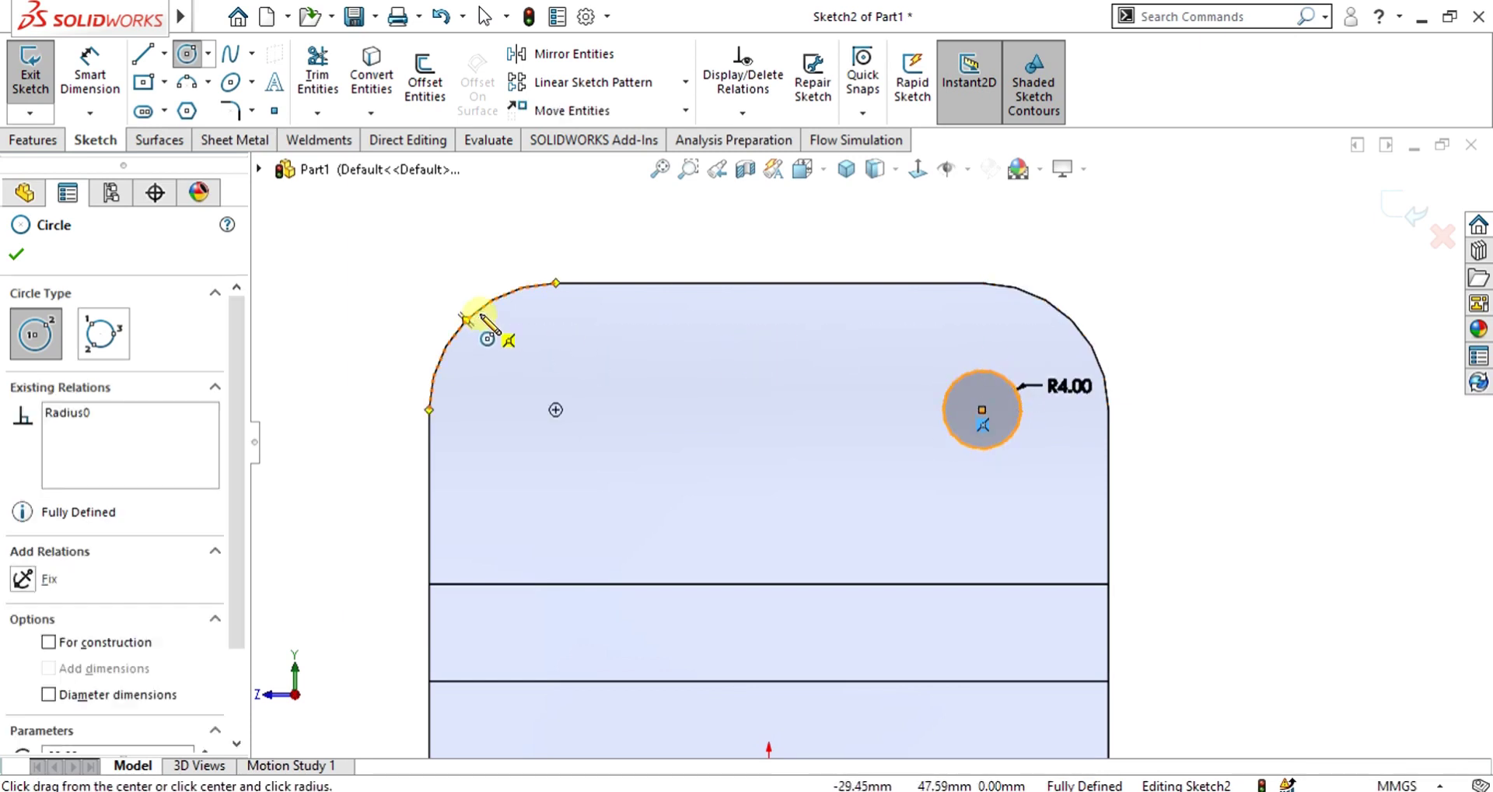
pyautogui.click(555, 409)
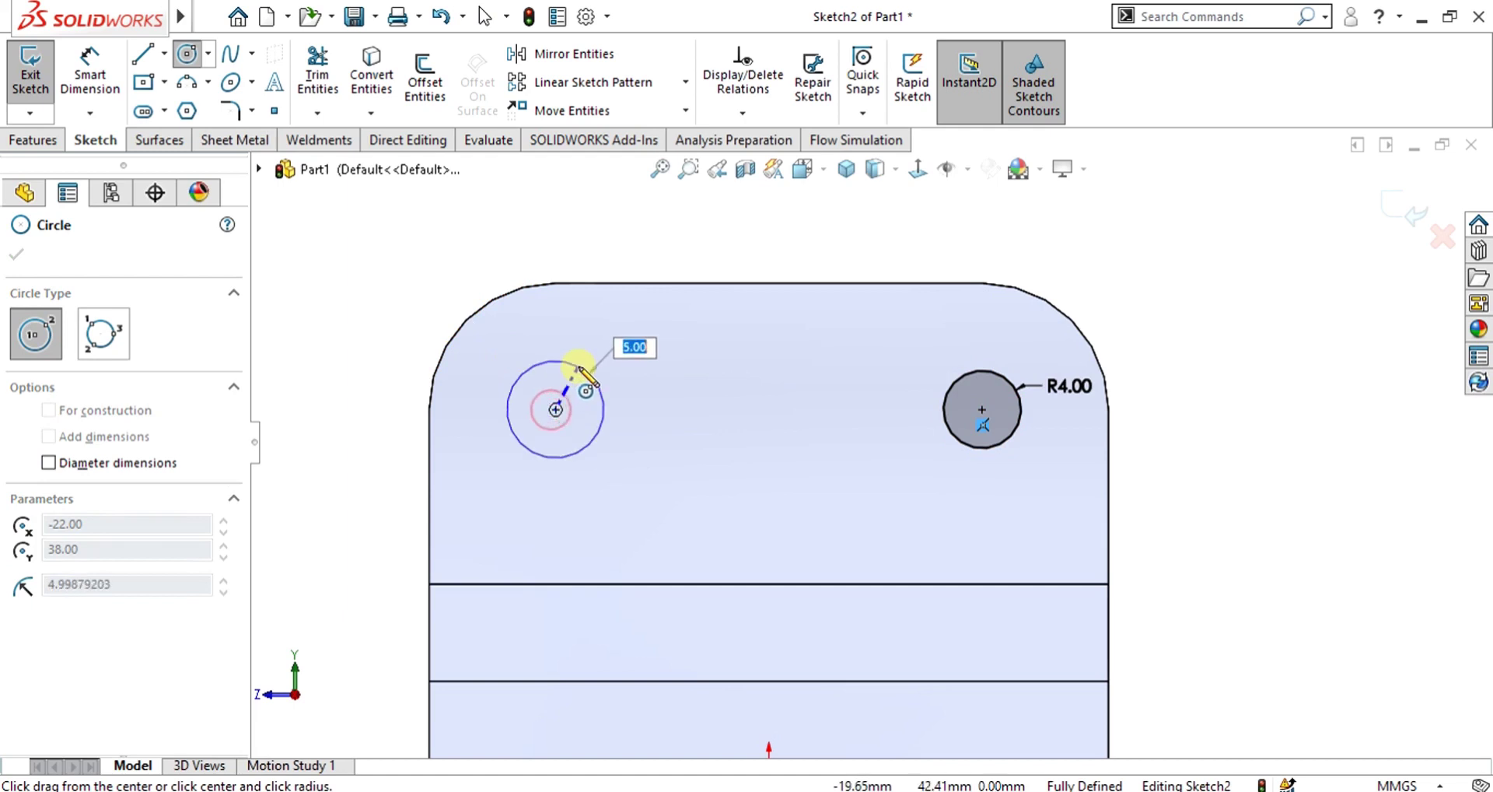
pyautogui.click(576, 362)
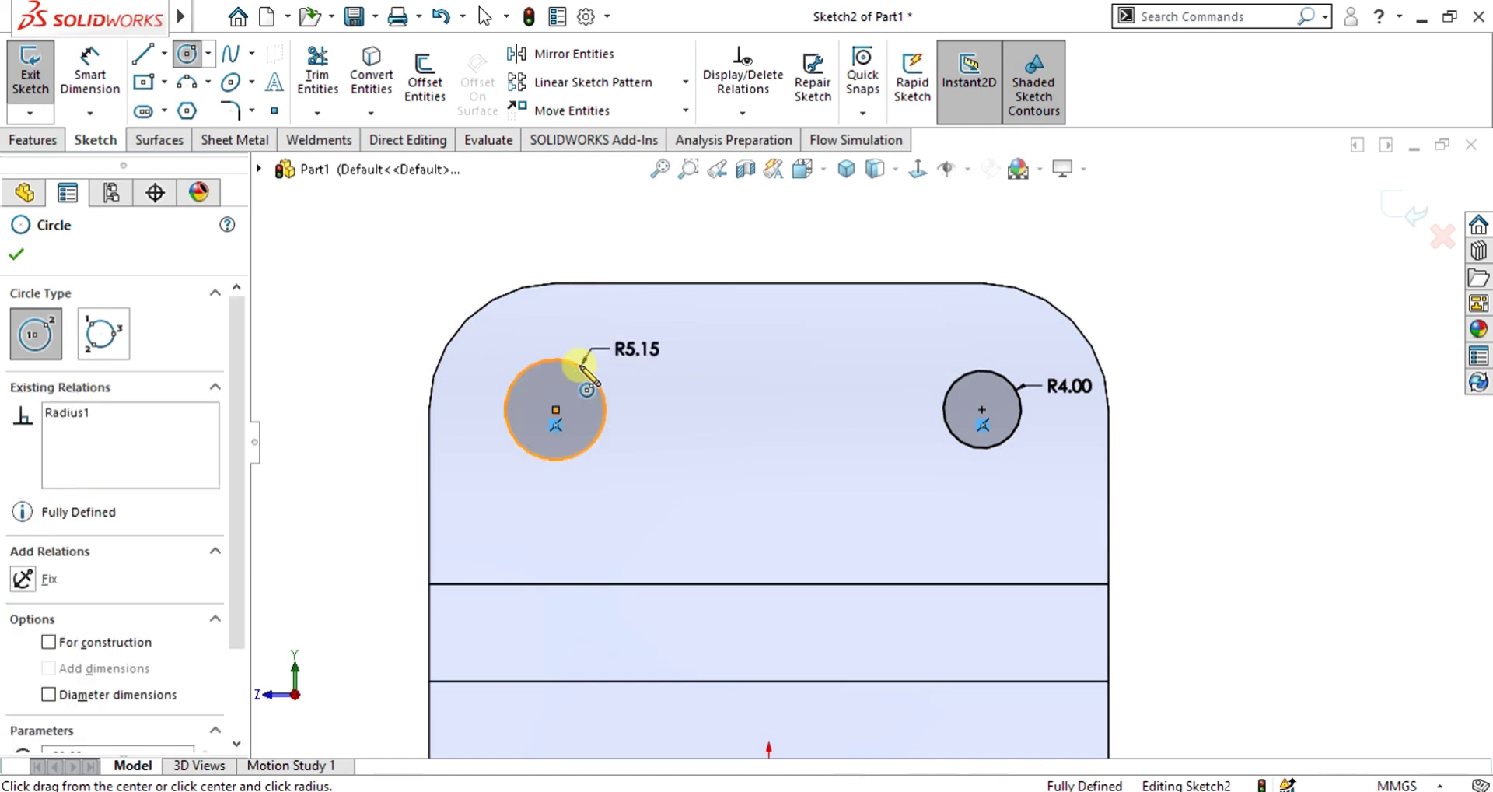
pyautogui.press('Escape')
# Set the second circle's radius to 4 and exit the sketch.
pyautogui.click(635, 349)
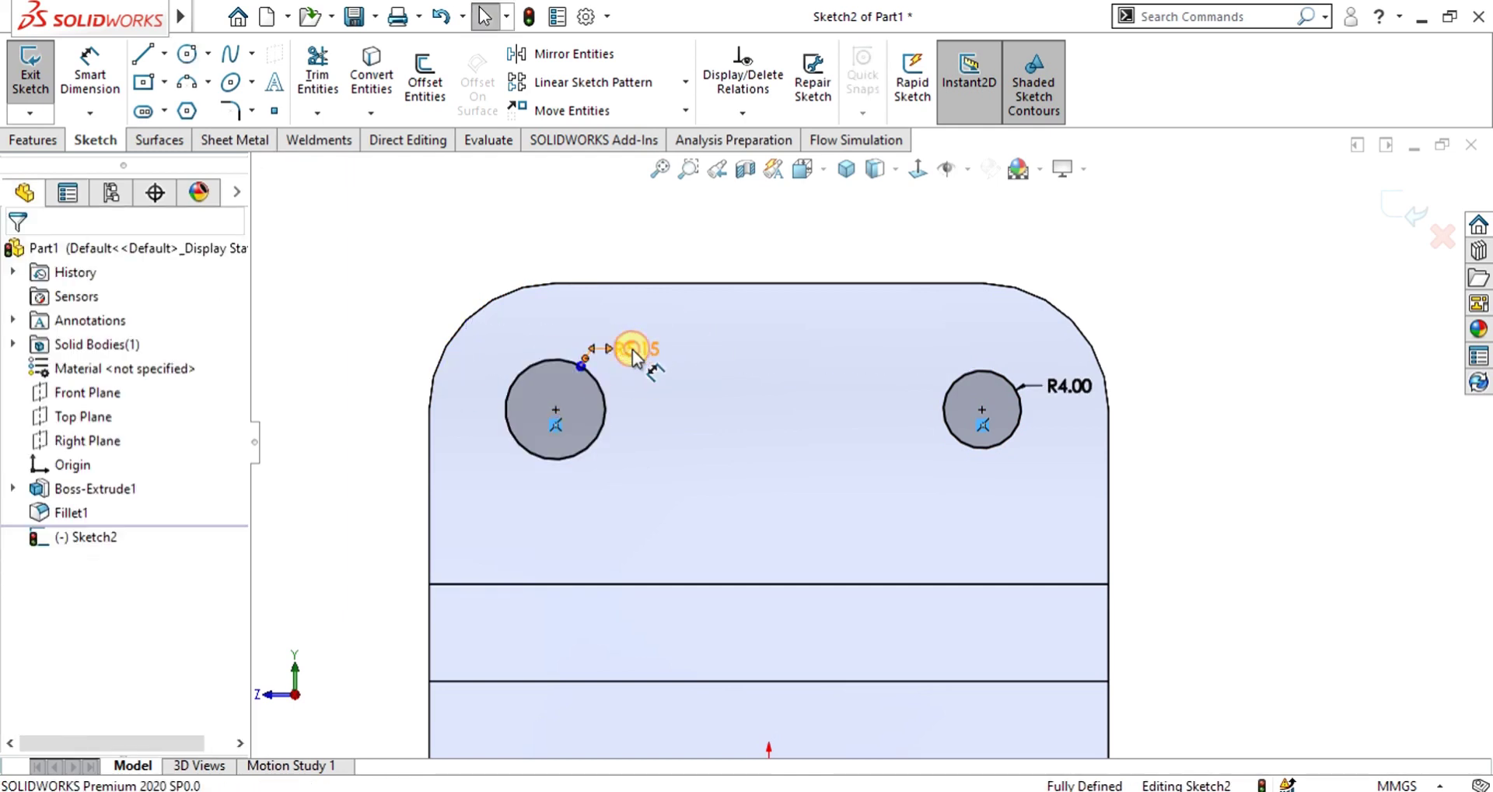
pyautogui.doubleClick(635, 349)
pyautogui.write('4')
pyautogui.press('Return')
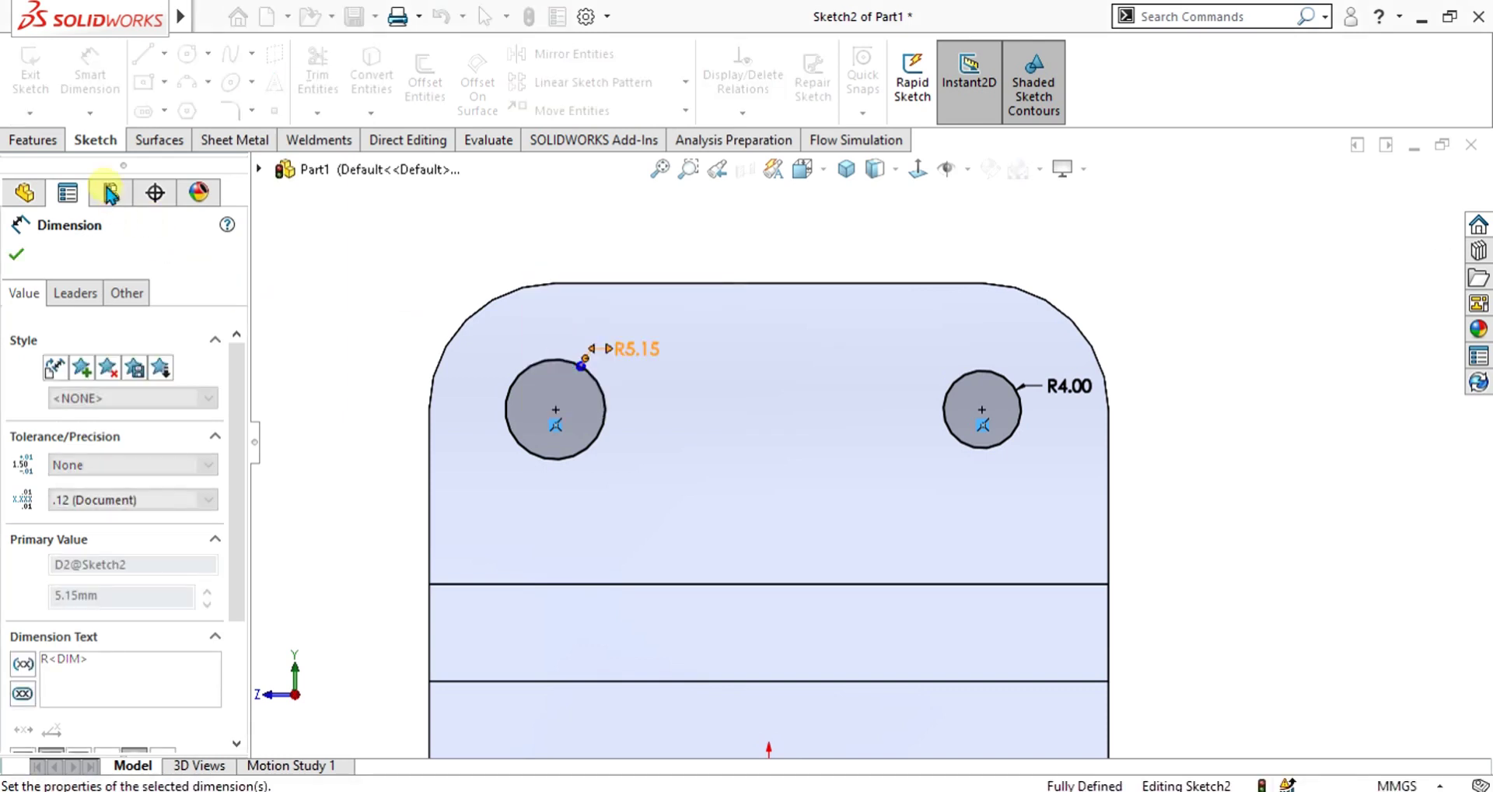
pyautogui.click(14, 258)
pyautogui.click(29, 69)
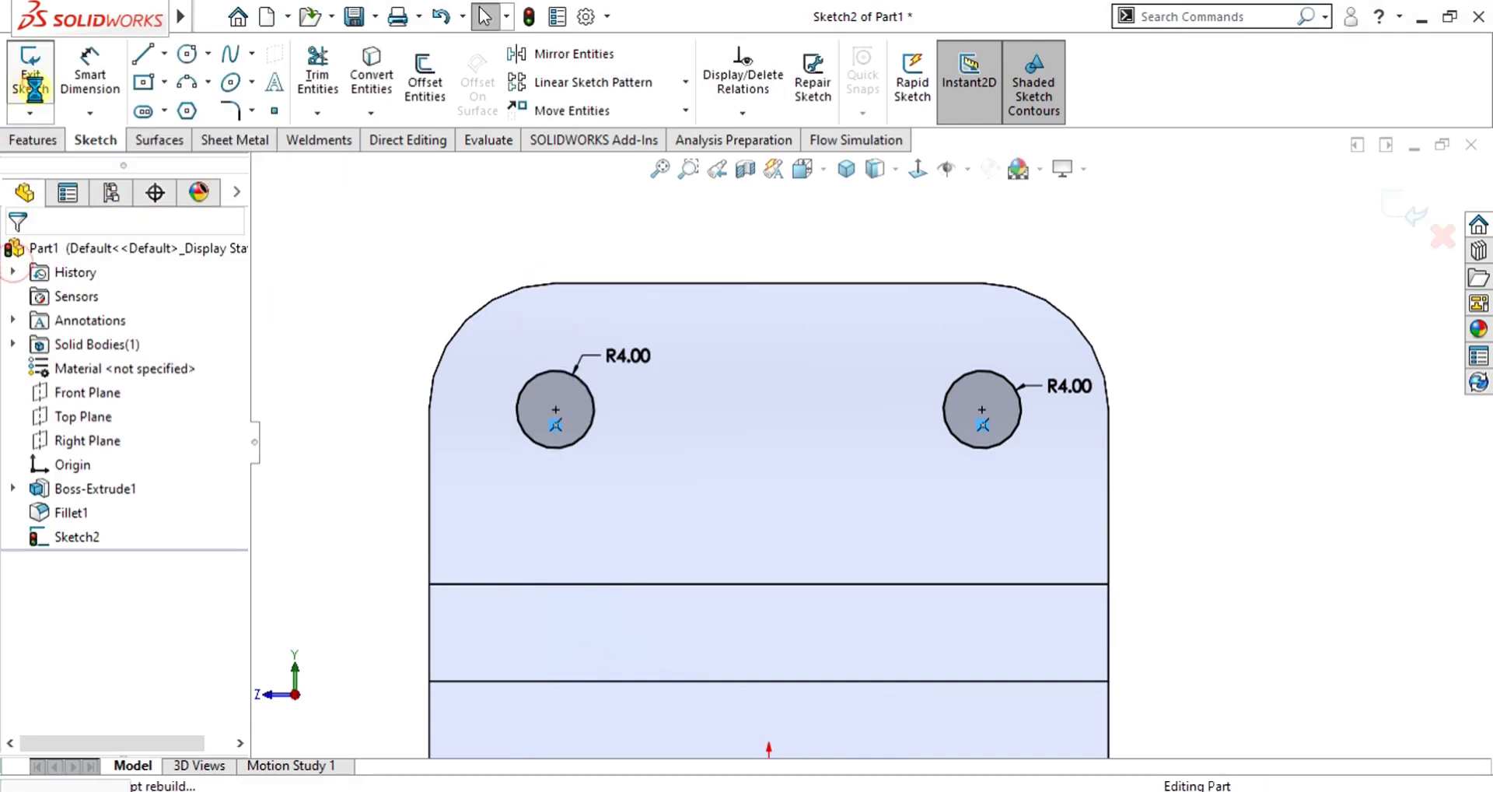
pyautogui.click(54, 141)
pyautogui.click(325, 76)
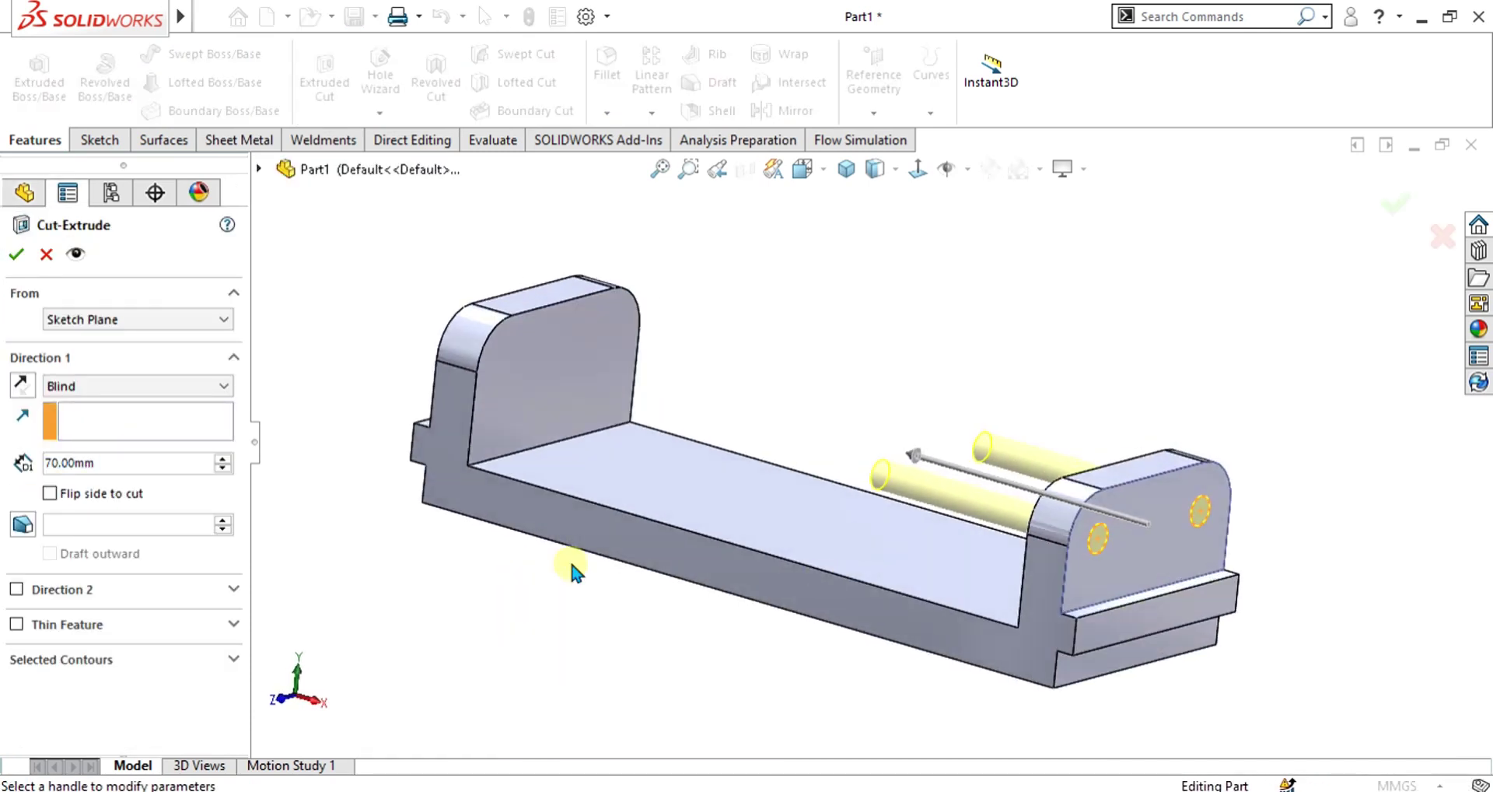
# Cut the two circles Through All - Both through the end walls and orbit to check the holes.
pyautogui.click(169, 386)
pyautogui.click(170, 428)
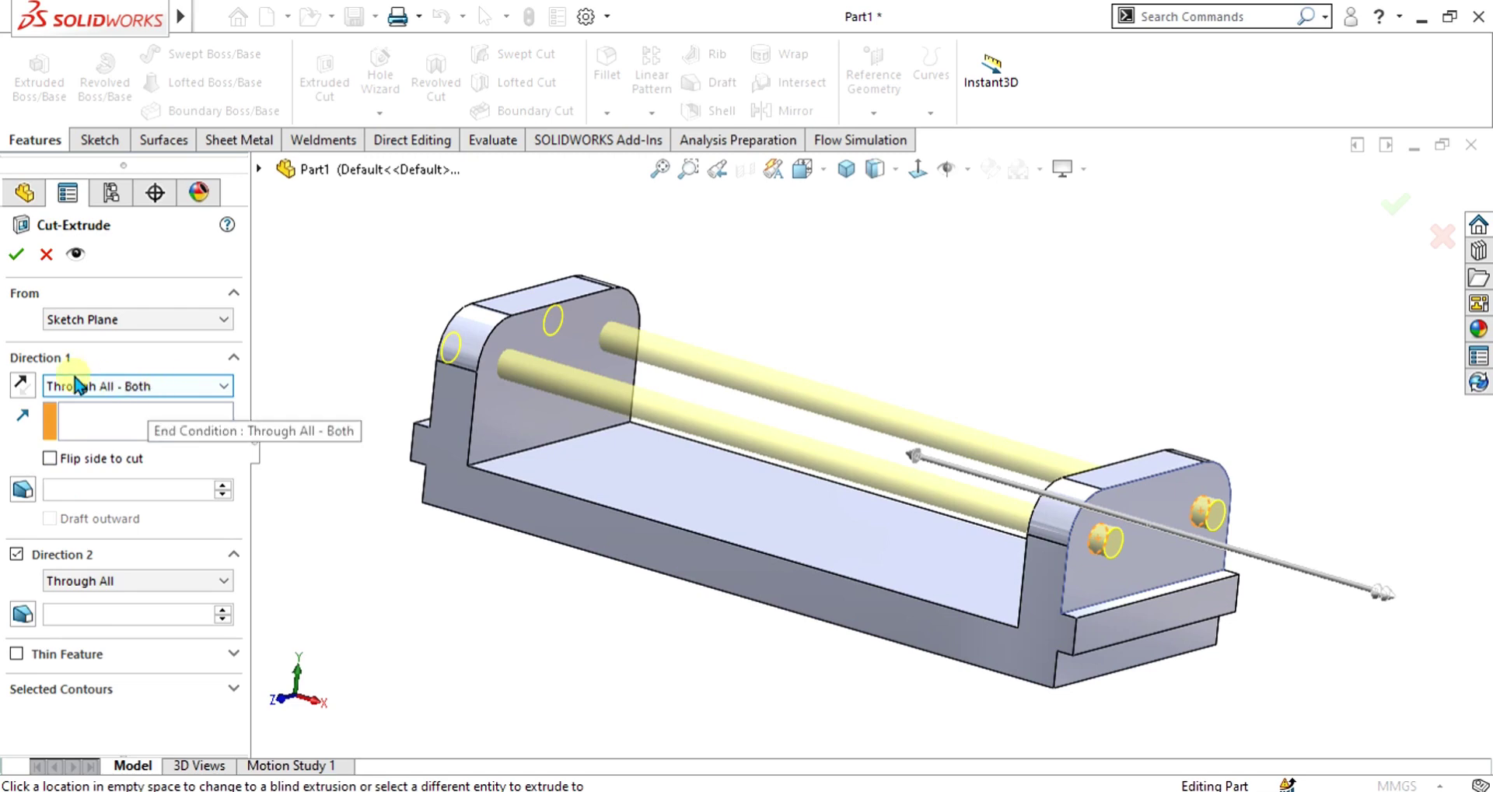
pyautogui.click(16, 254)
pyautogui.moveTo(973, 453); pyautogui.dragTo(885, 492, button='middle')
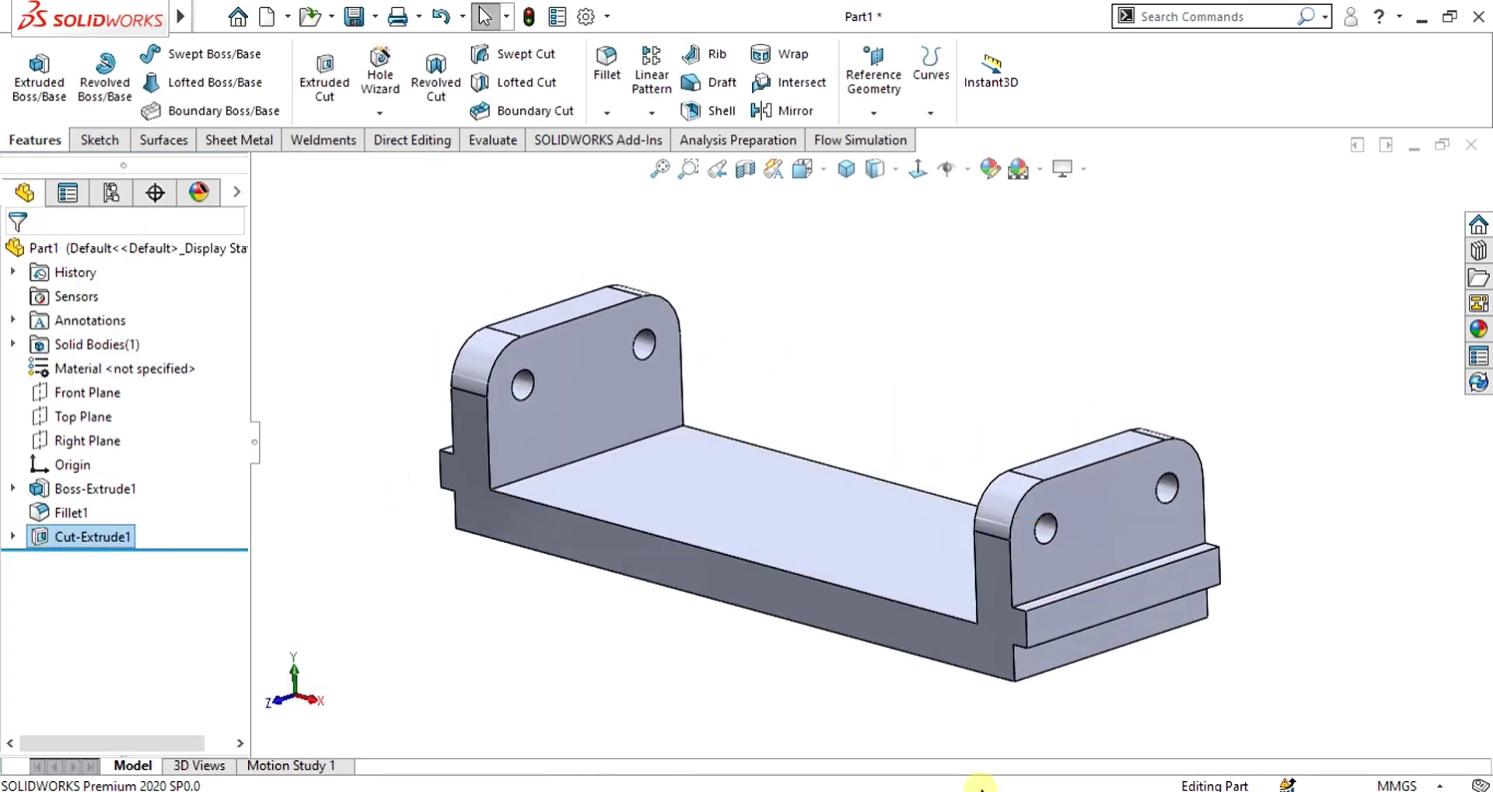
pyautogui.click(979, 780)
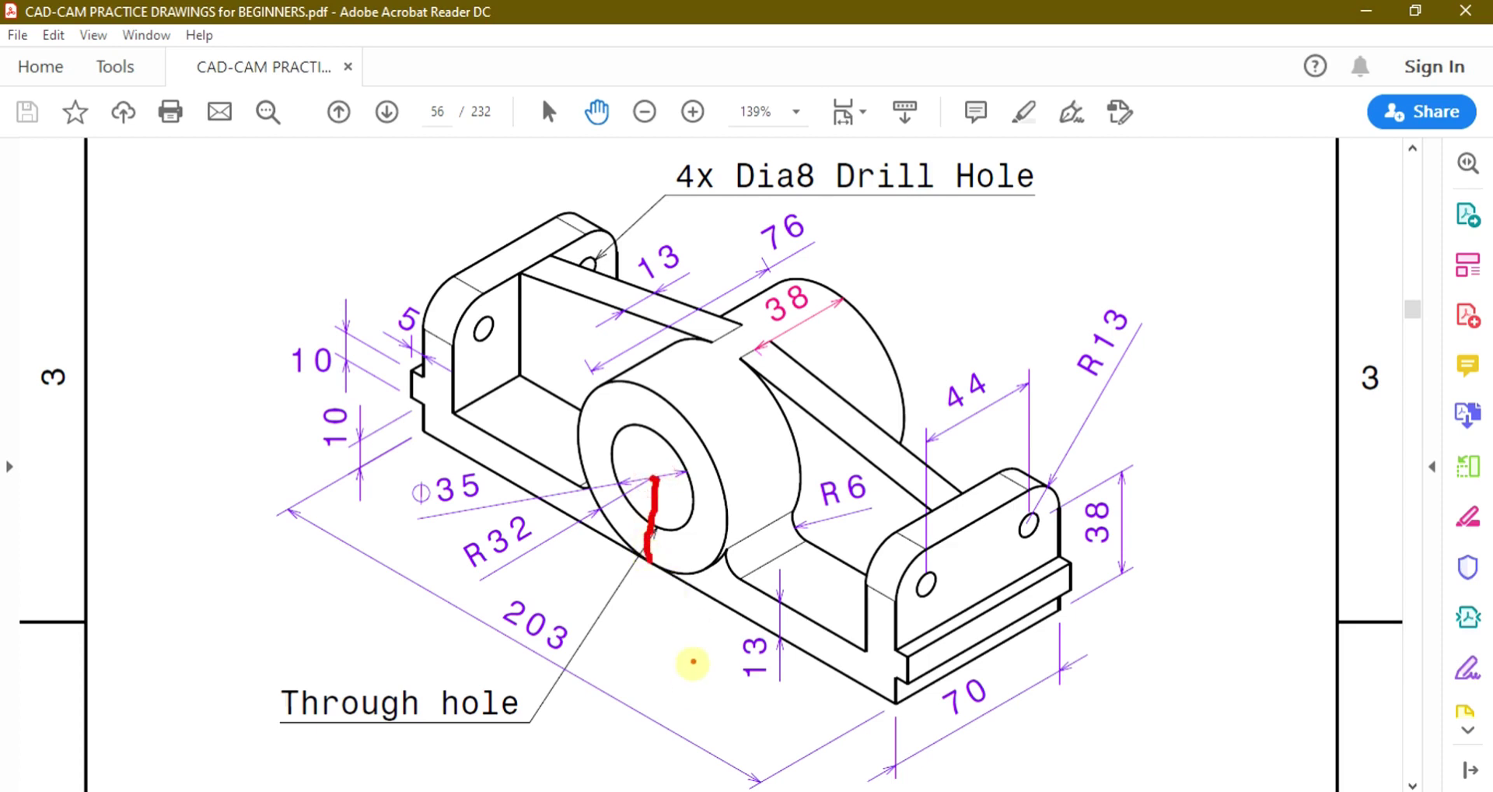
pyautogui.scroll(-1, 661, 574)
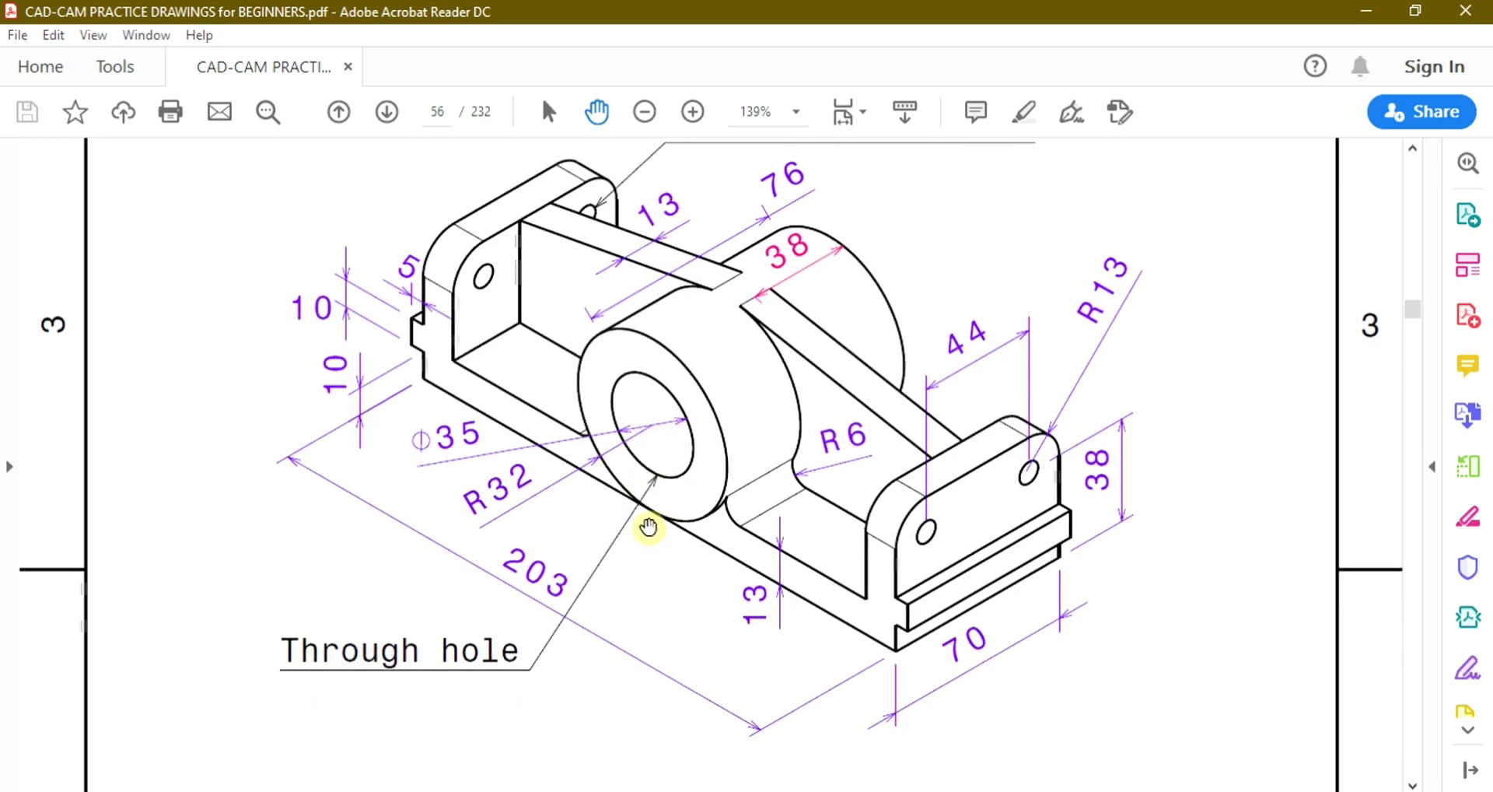
pyautogui.click(690, 114)
pyautogui.hscroll(10, 1020, 425)
pyautogui.scroll(-7, 1020, 424)
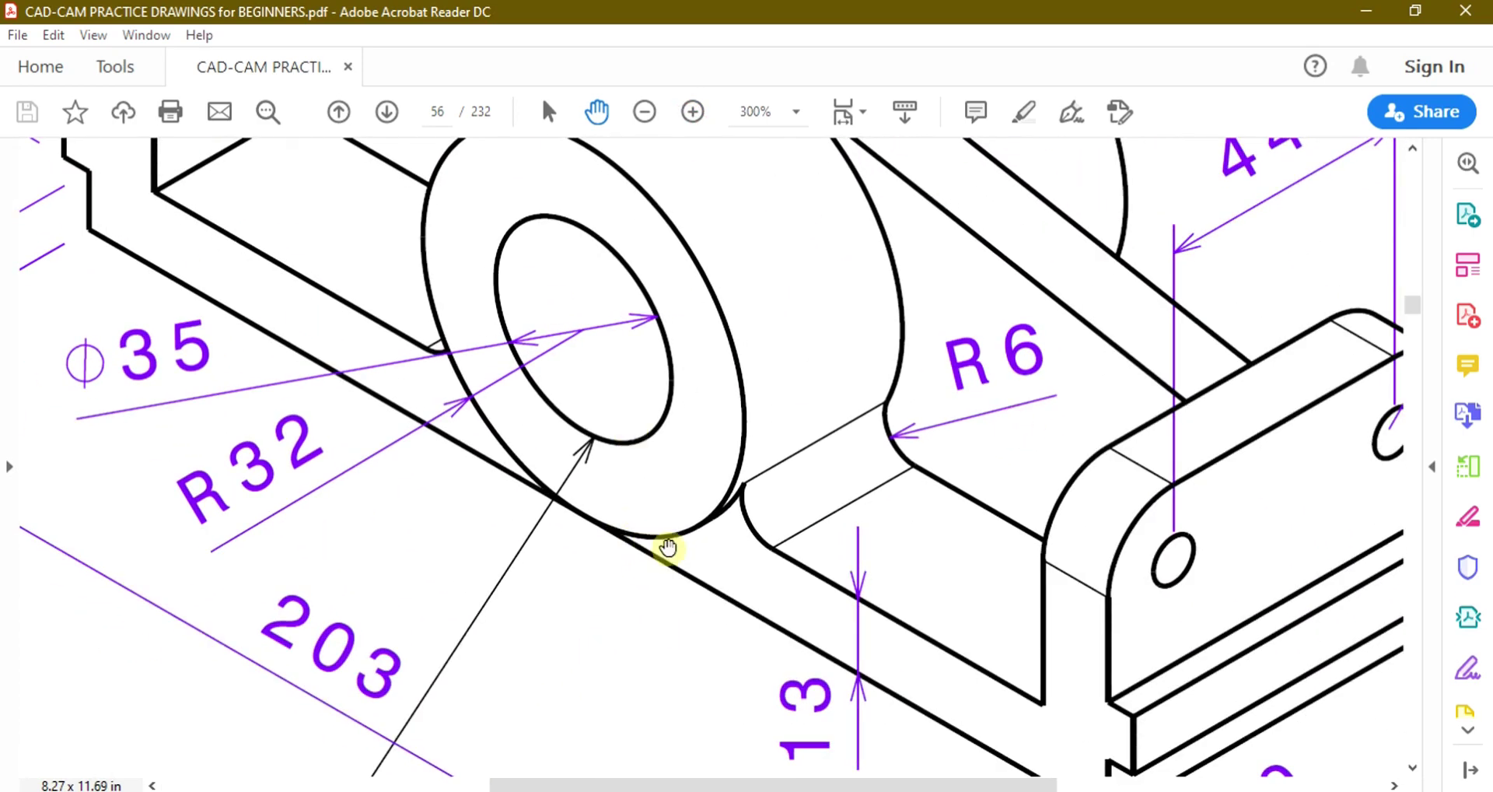
pyautogui.click(644, 111)
pyautogui.scroll(3, 698, 422)
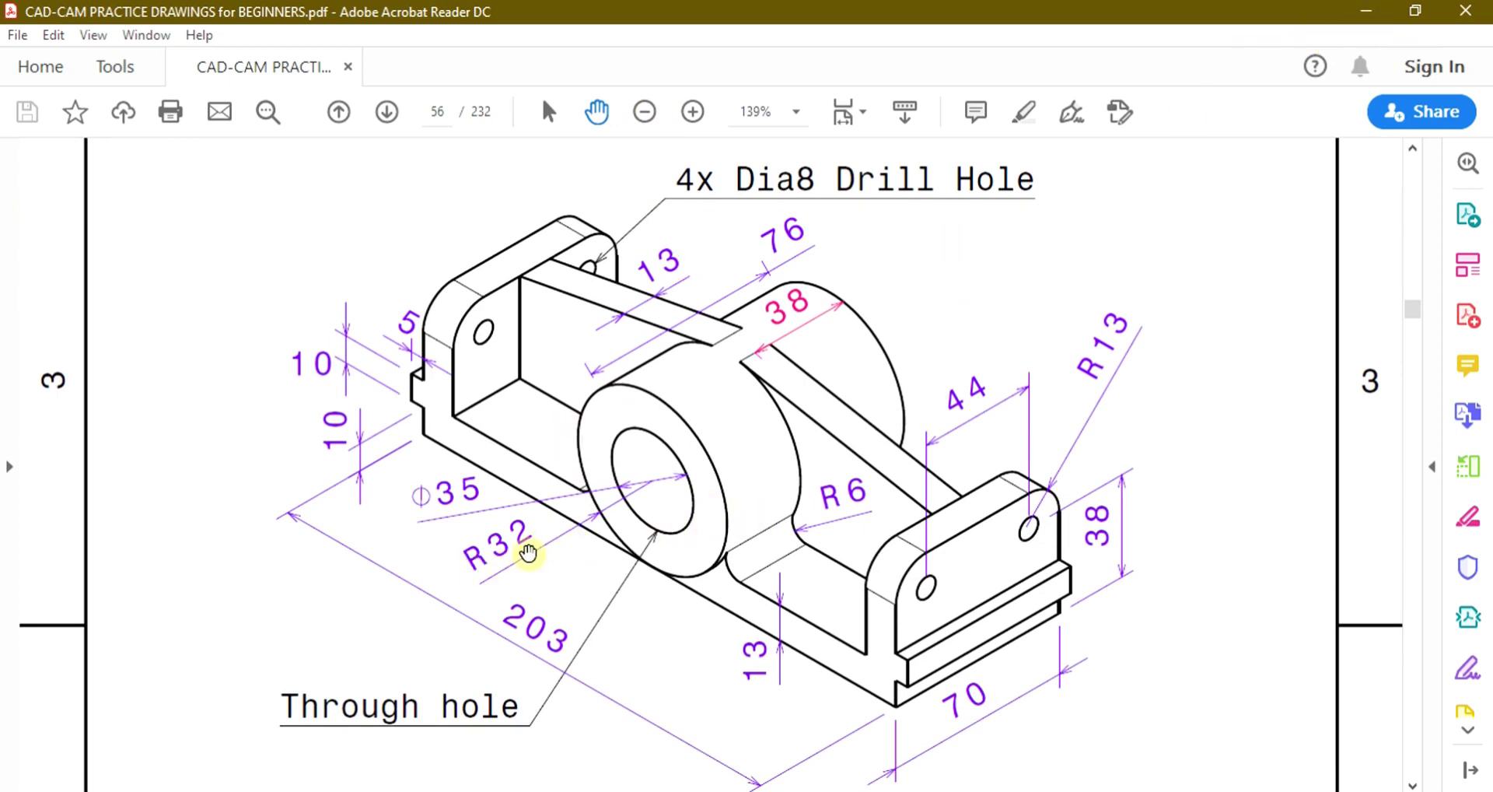
pyautogui.hotkey('alt', 'Tab')
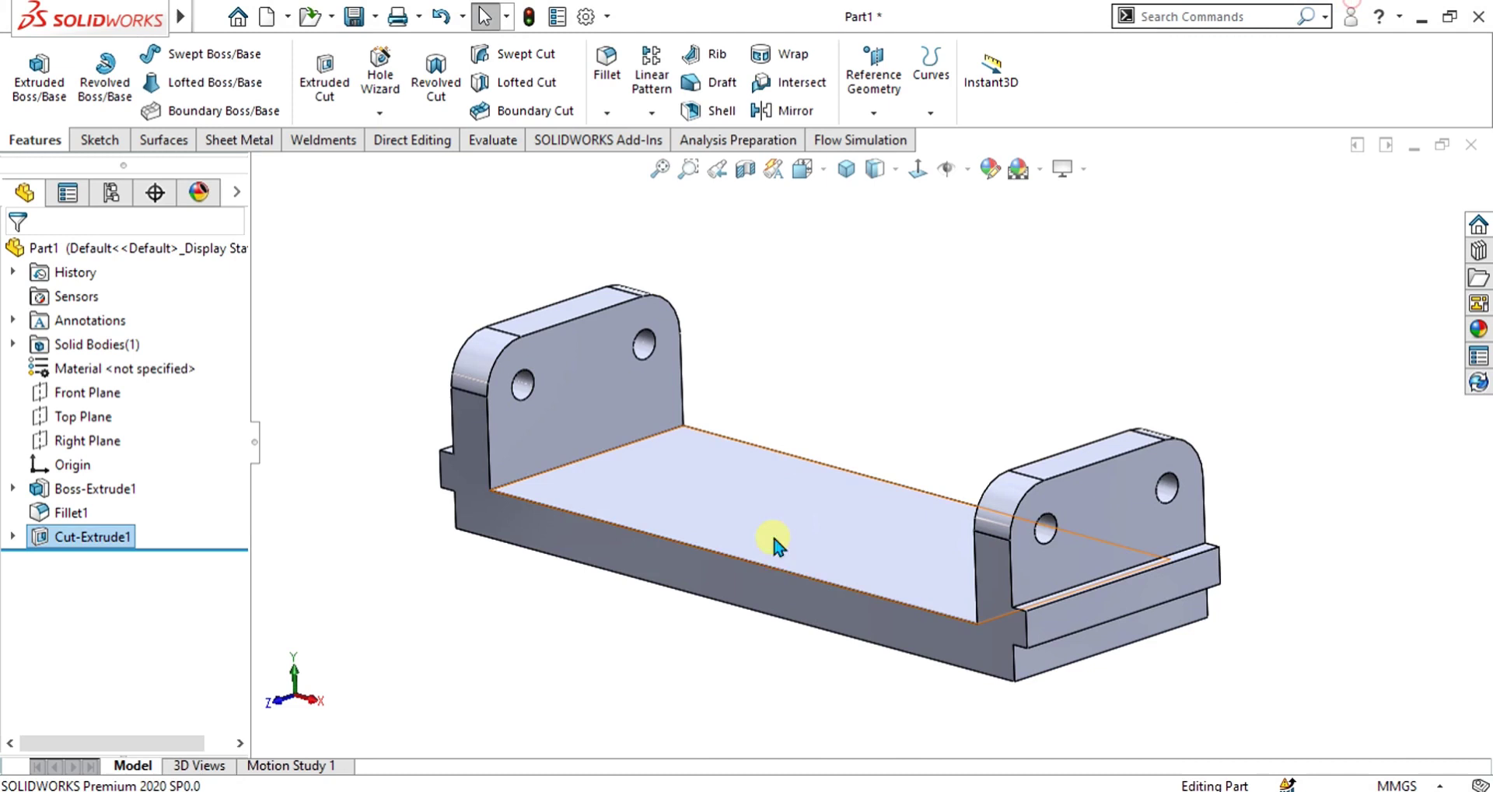
# Sketch on the Front Plane two concentric circles, radius 32 and radius 35/2 (17.50).
pyautogui.click(70, 392)
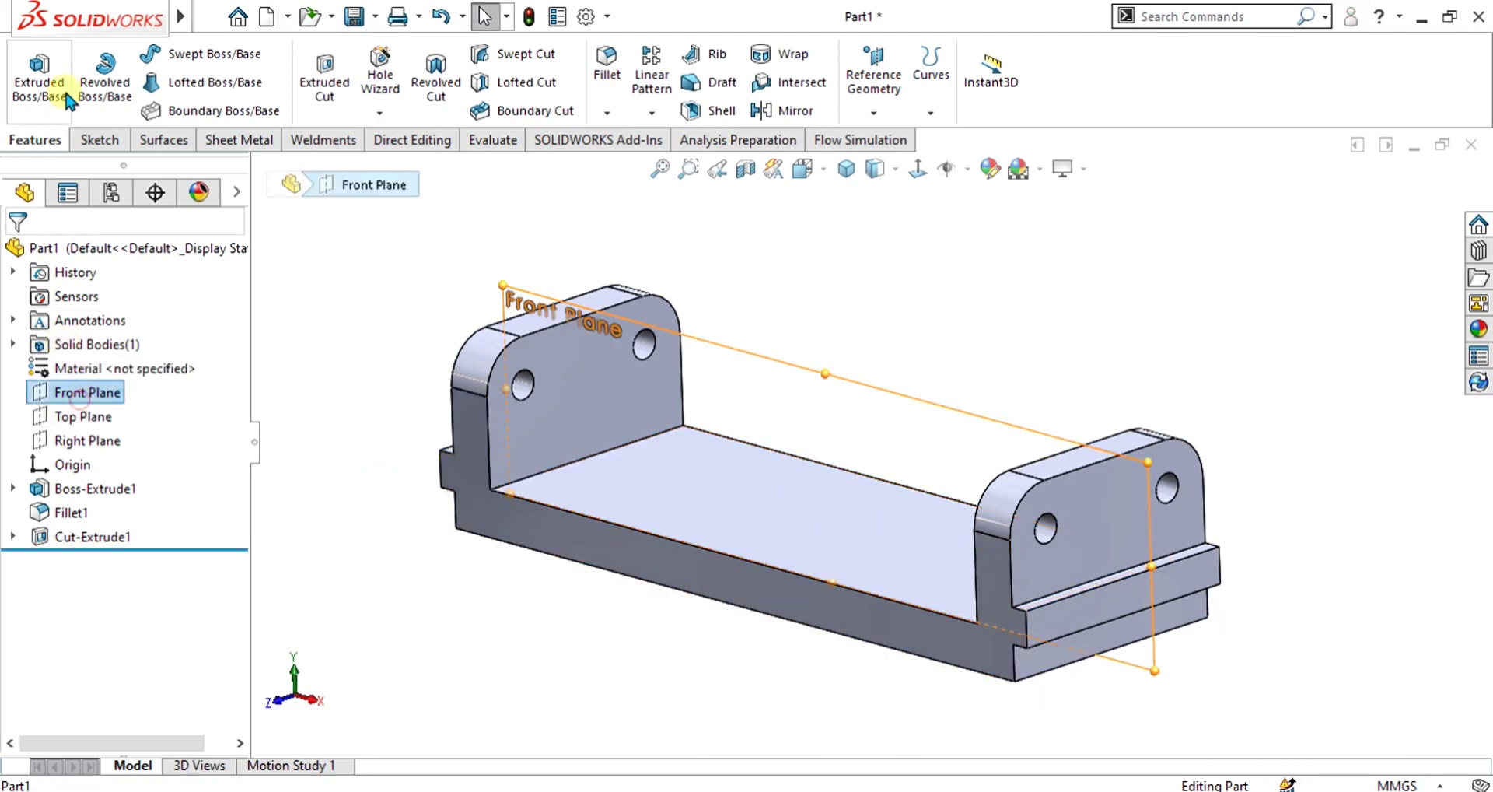
pyautogui.click(99, 139)
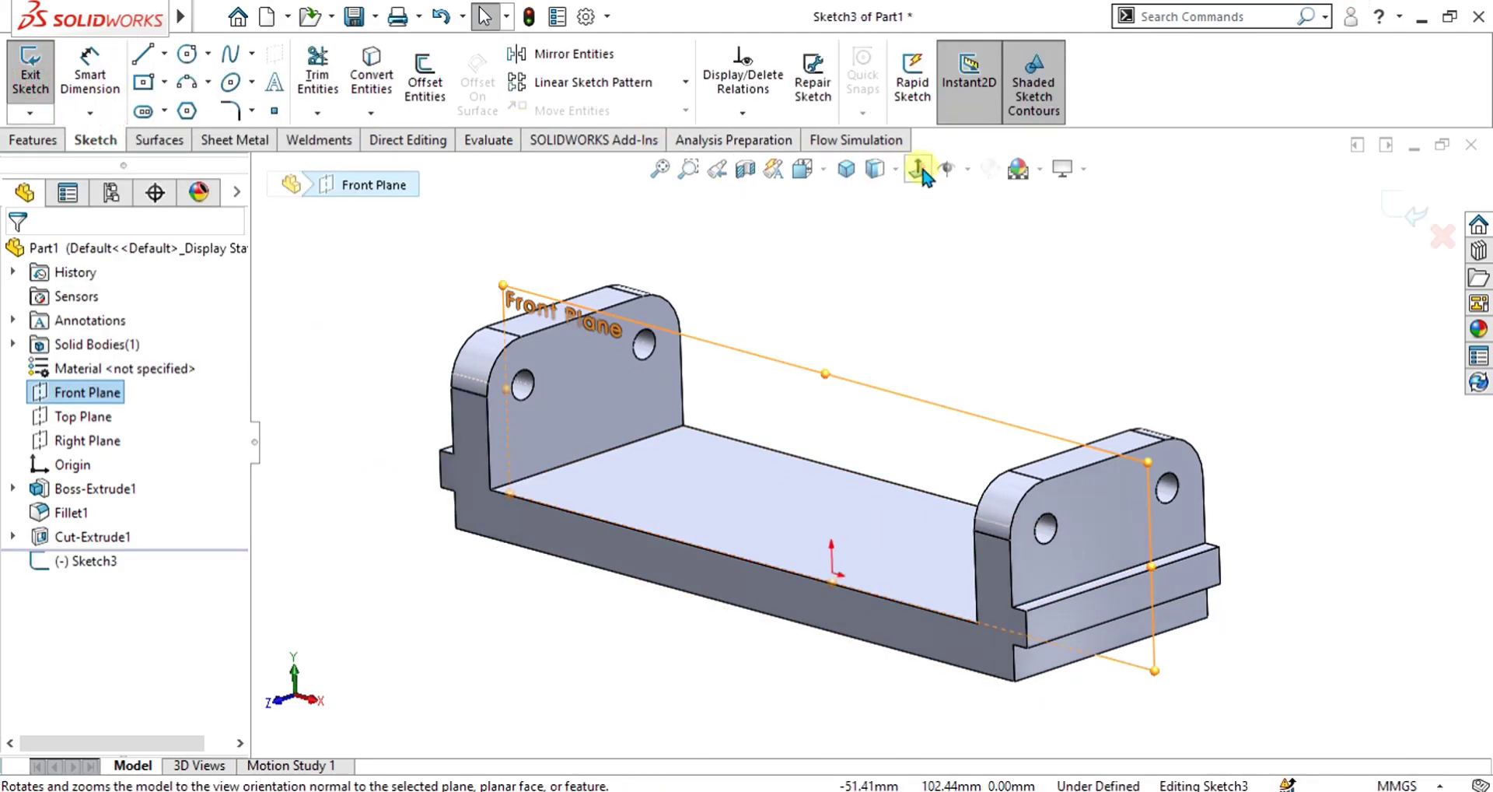
pyautogui.click(918, 167)
pyautogui.click(186, 53)
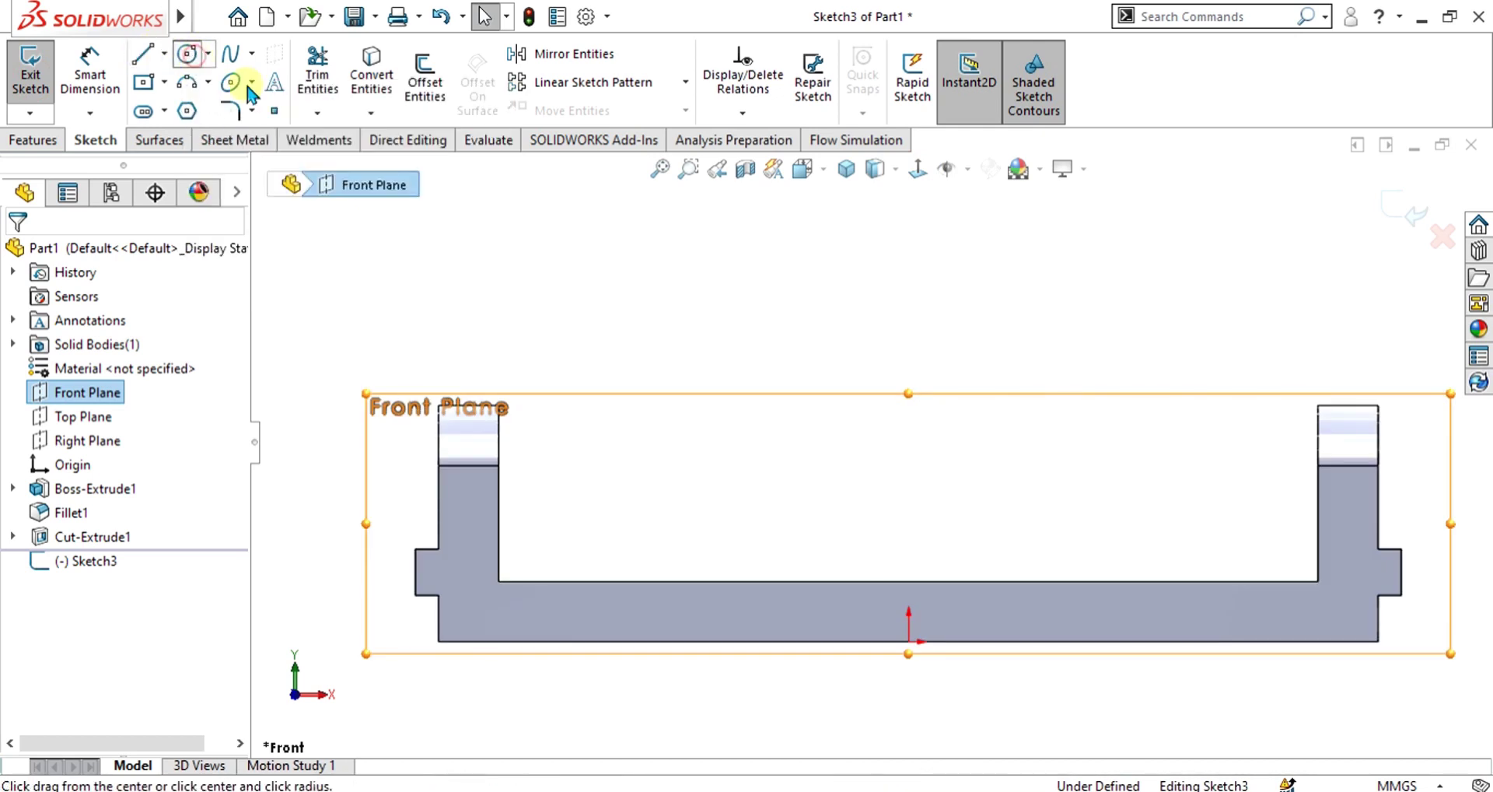
pyautogui.click(908, 487)
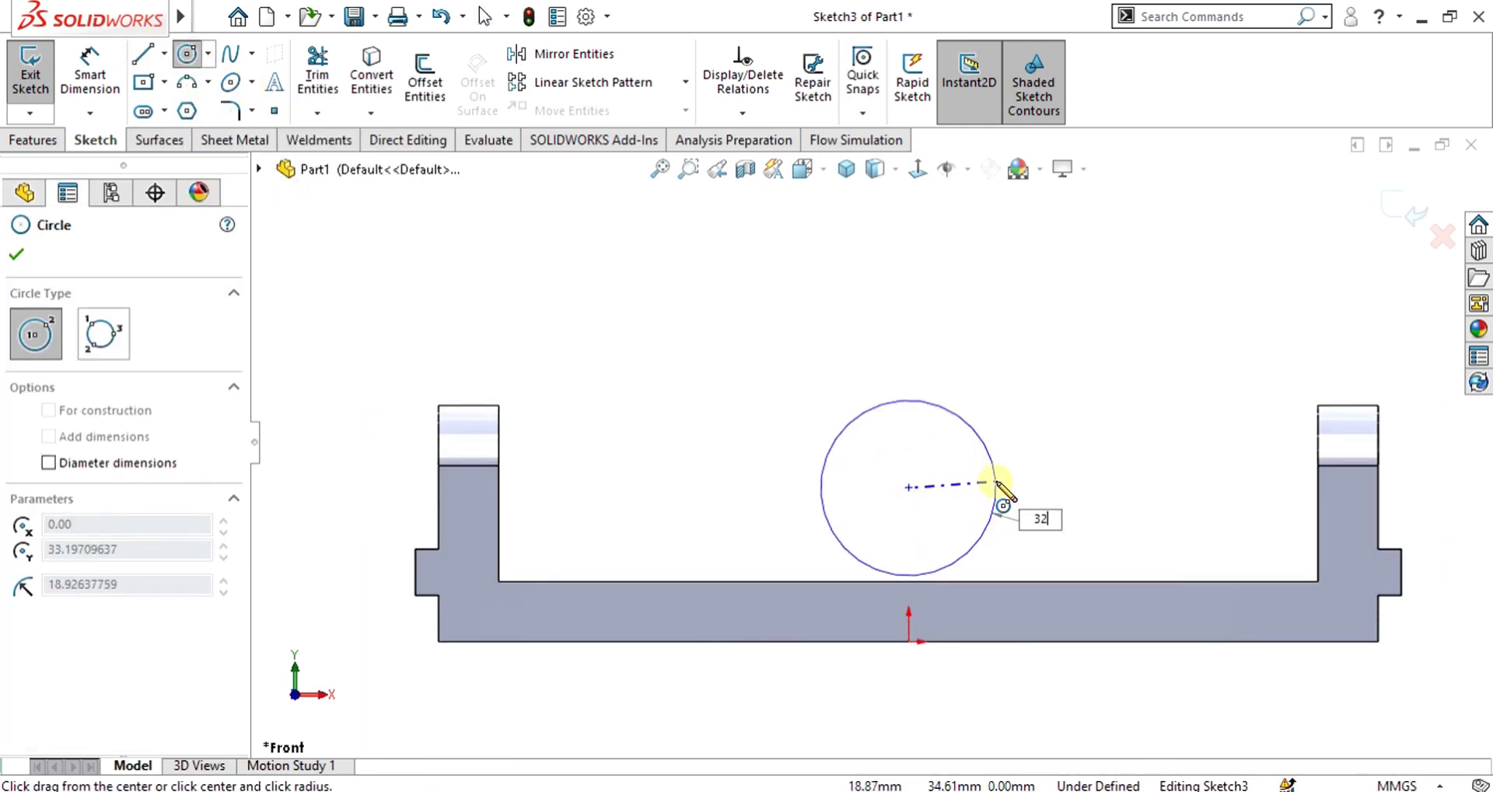
pyautogui.press('Return')
pyautogui.click(908, 488)
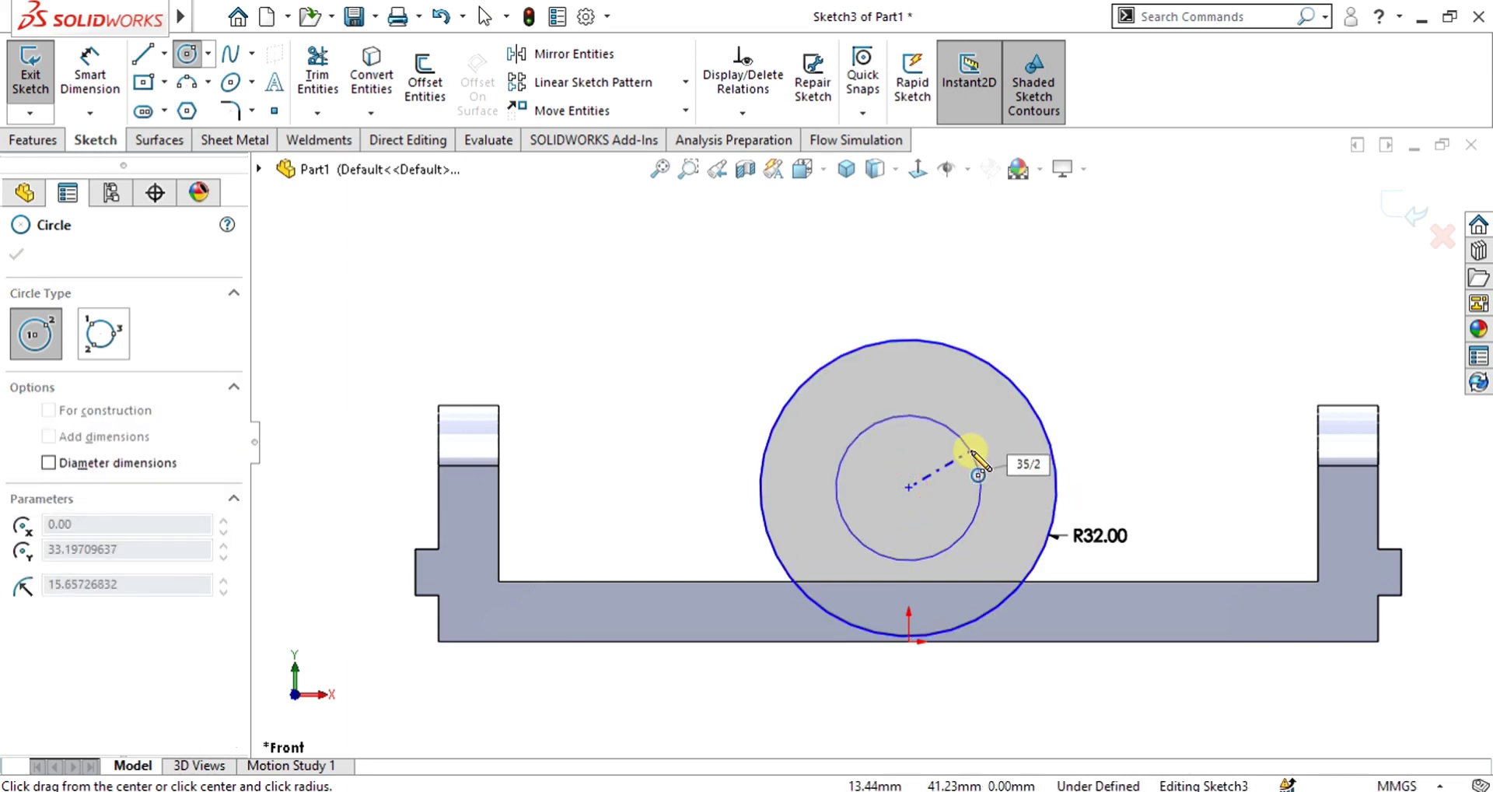
pyautogui.write('35/2')
pyautogui.press('Return')
pyautogui.press('Escape')
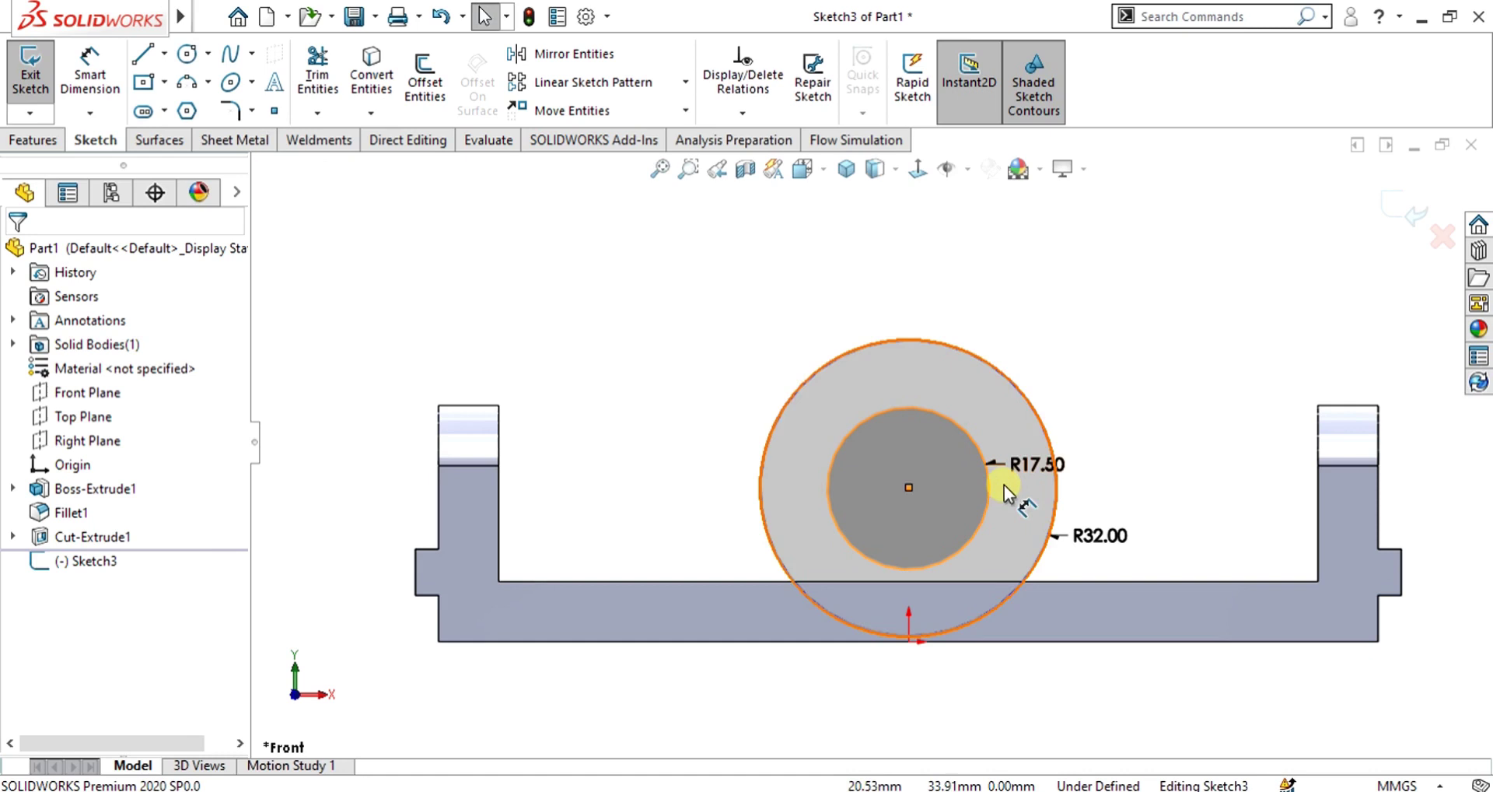
# Make the outer R32 circle tangent to the base's bottom edge.
pyautogui.click(942, 627)
pyautogui.keyDown('ctrl'); pyautogui.click(983, 640); pyautogui.keyUp('ctrl')
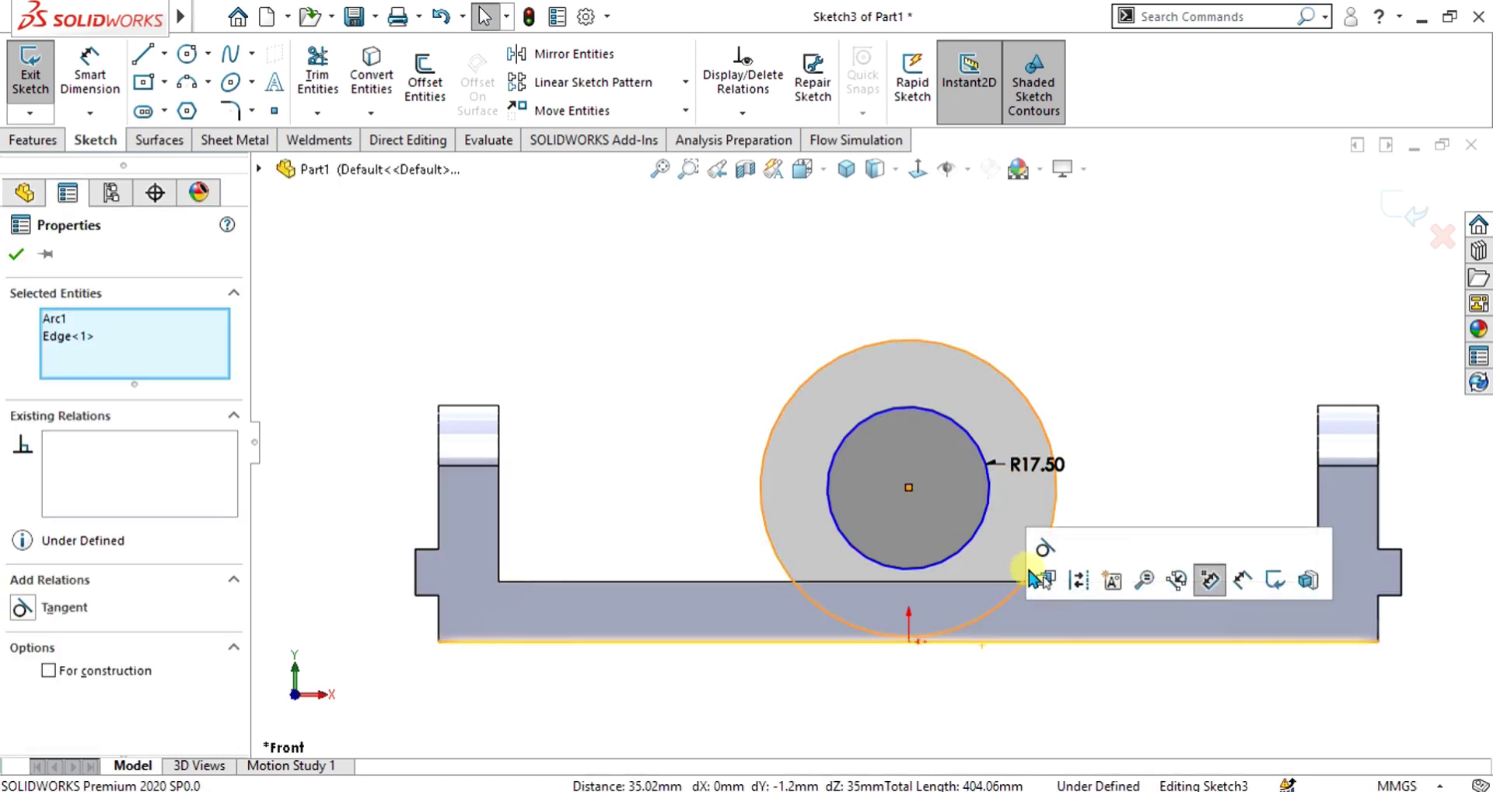
pyautogui.click(1045, 548)
pyautogui.click(1018, 684)
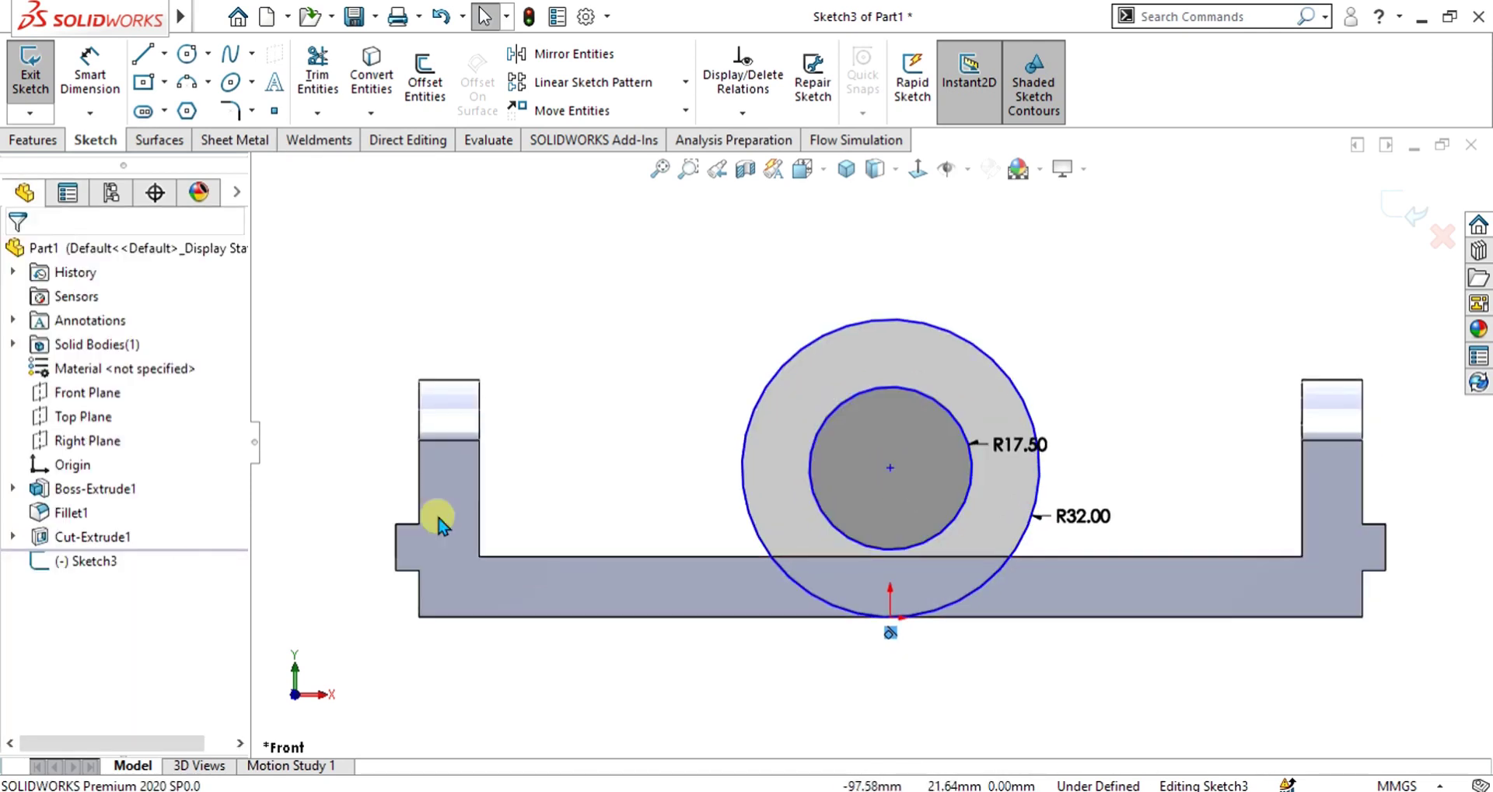
pyautogui.moveTo(710, 511)
pyautogui.mouseDown(button='middle')
pyautogui.moveTo(693, 511)
pyautogui.moveTo(731, 529)
pyautogui.mouseUp(button='middle')
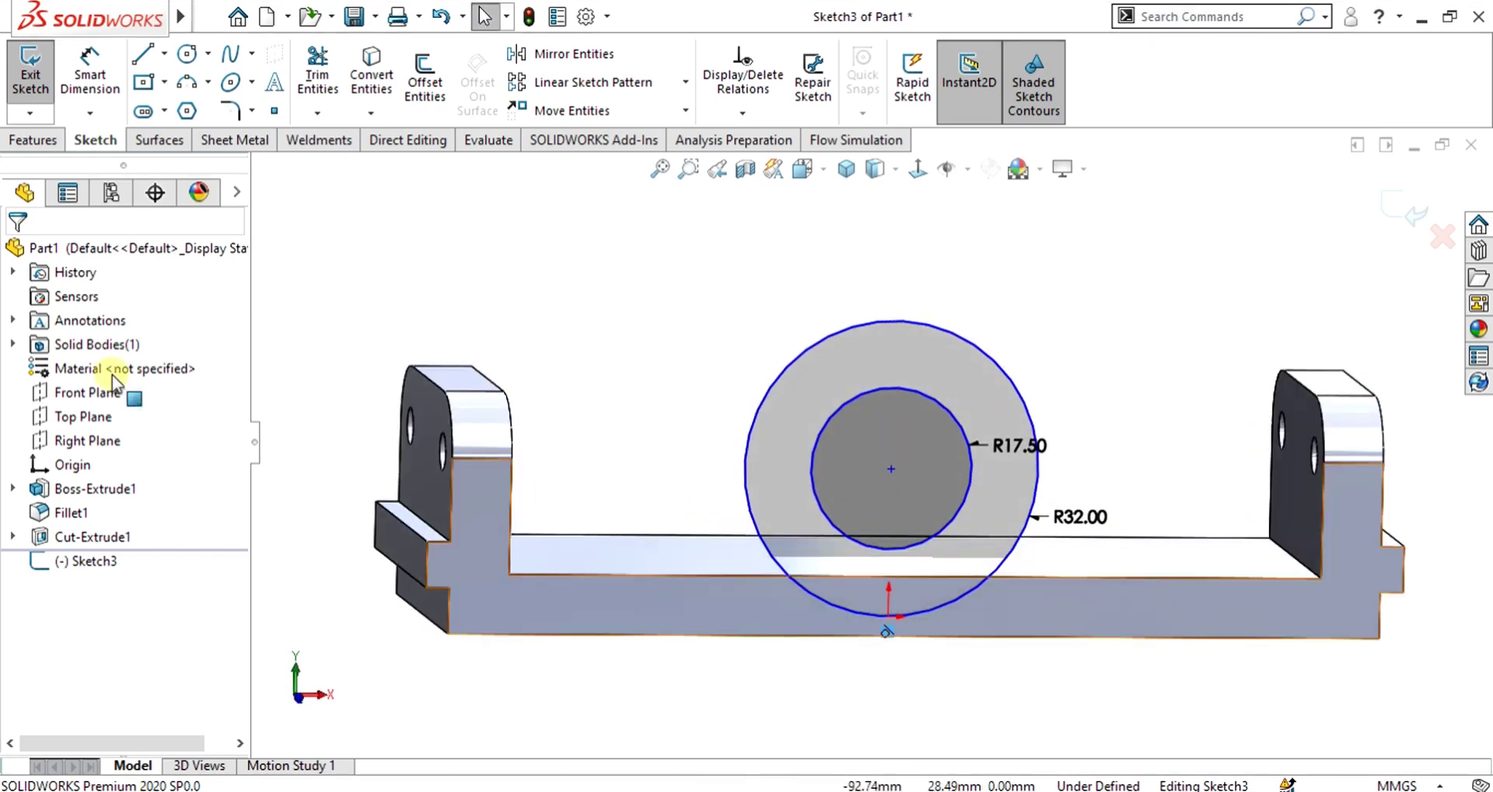
# Extrude the circle sketch 76 mm Mid Plane into a hollow tubular boss.
pyautogui.click(30, 78)
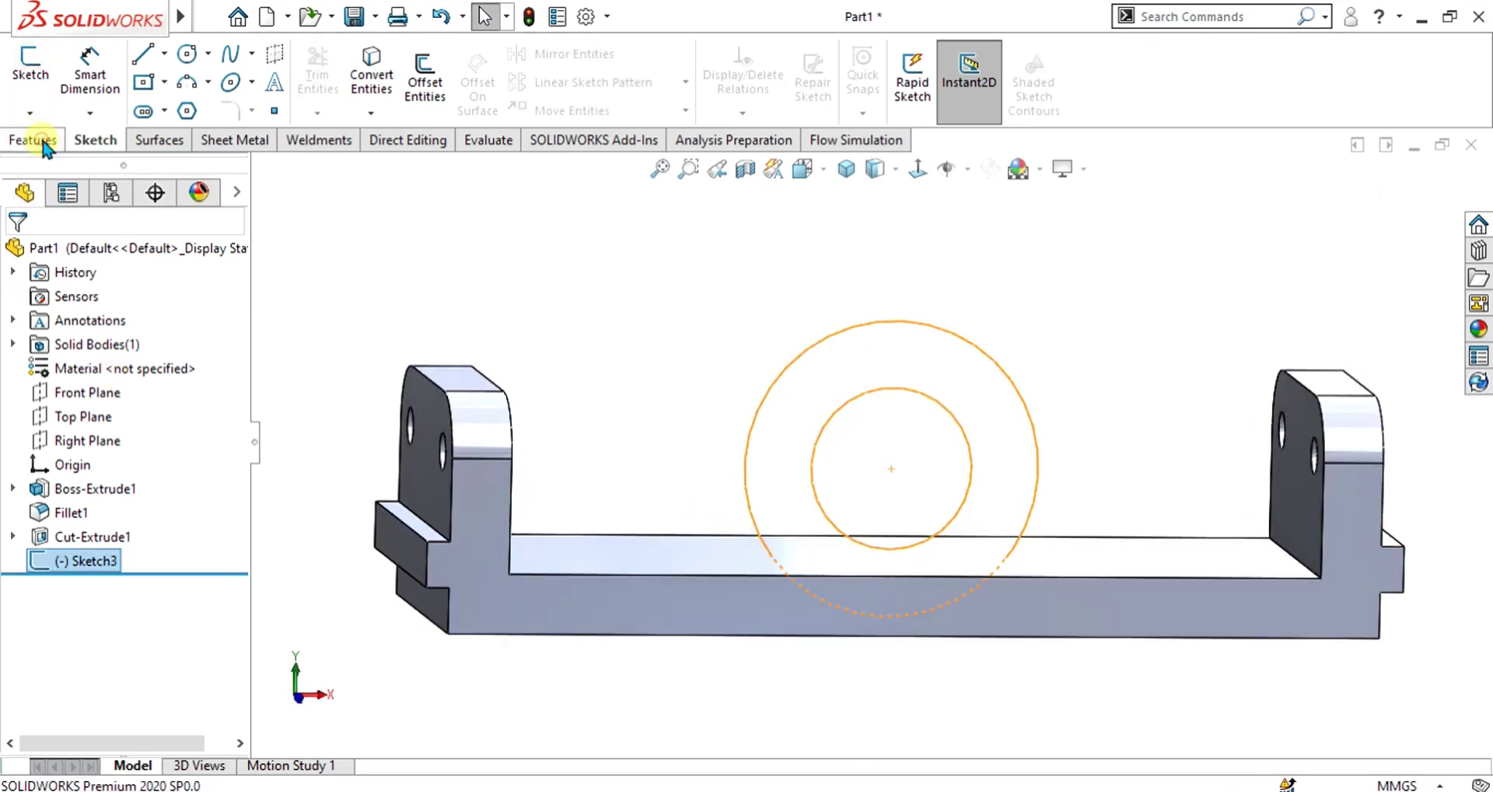
pyautogui.click(39, 78)
pyautogui.click(119, 385)
pyautogui.click(109, 488)
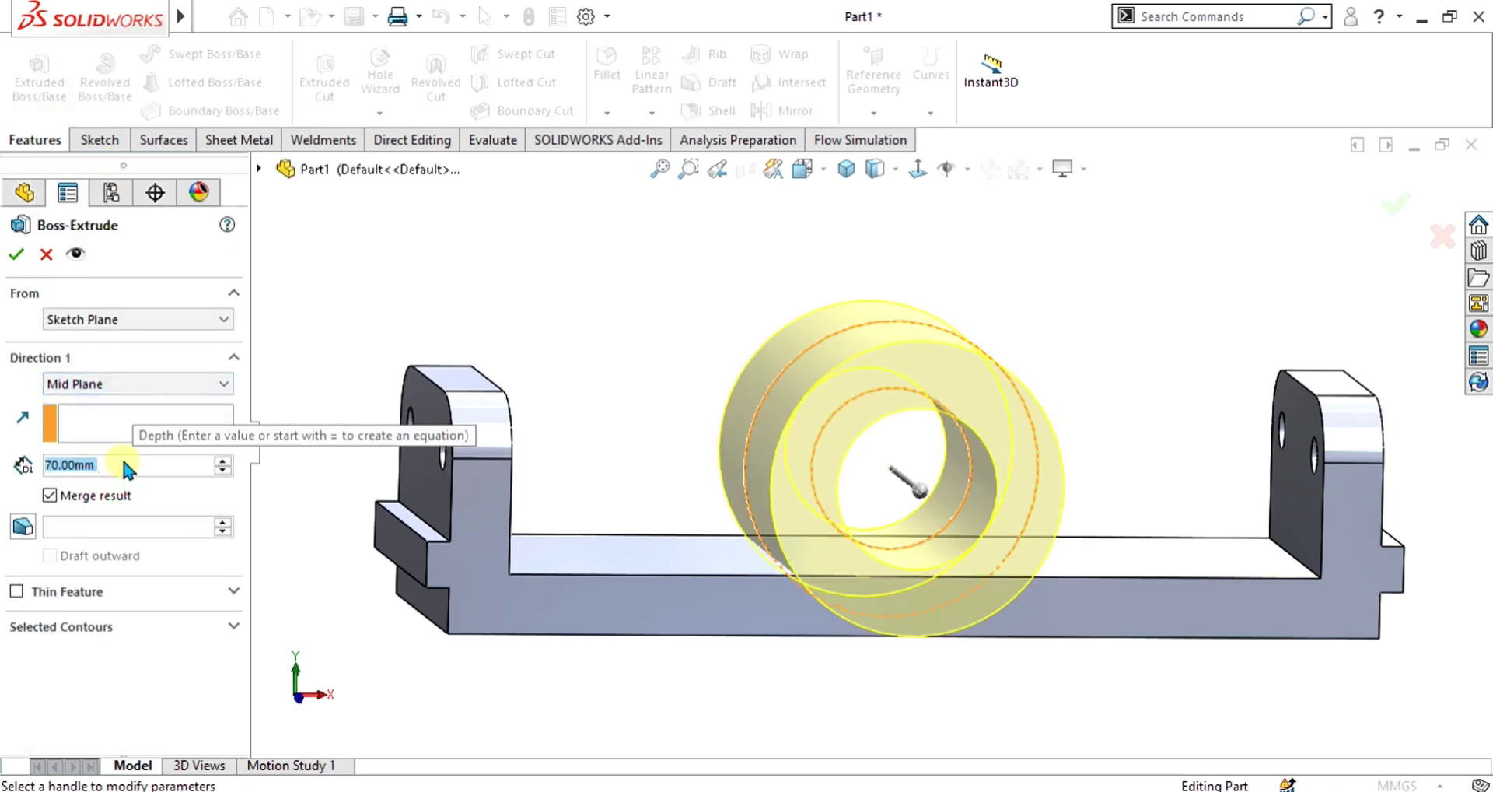
pyautogui.write('76')
pyautogui.press('Return')
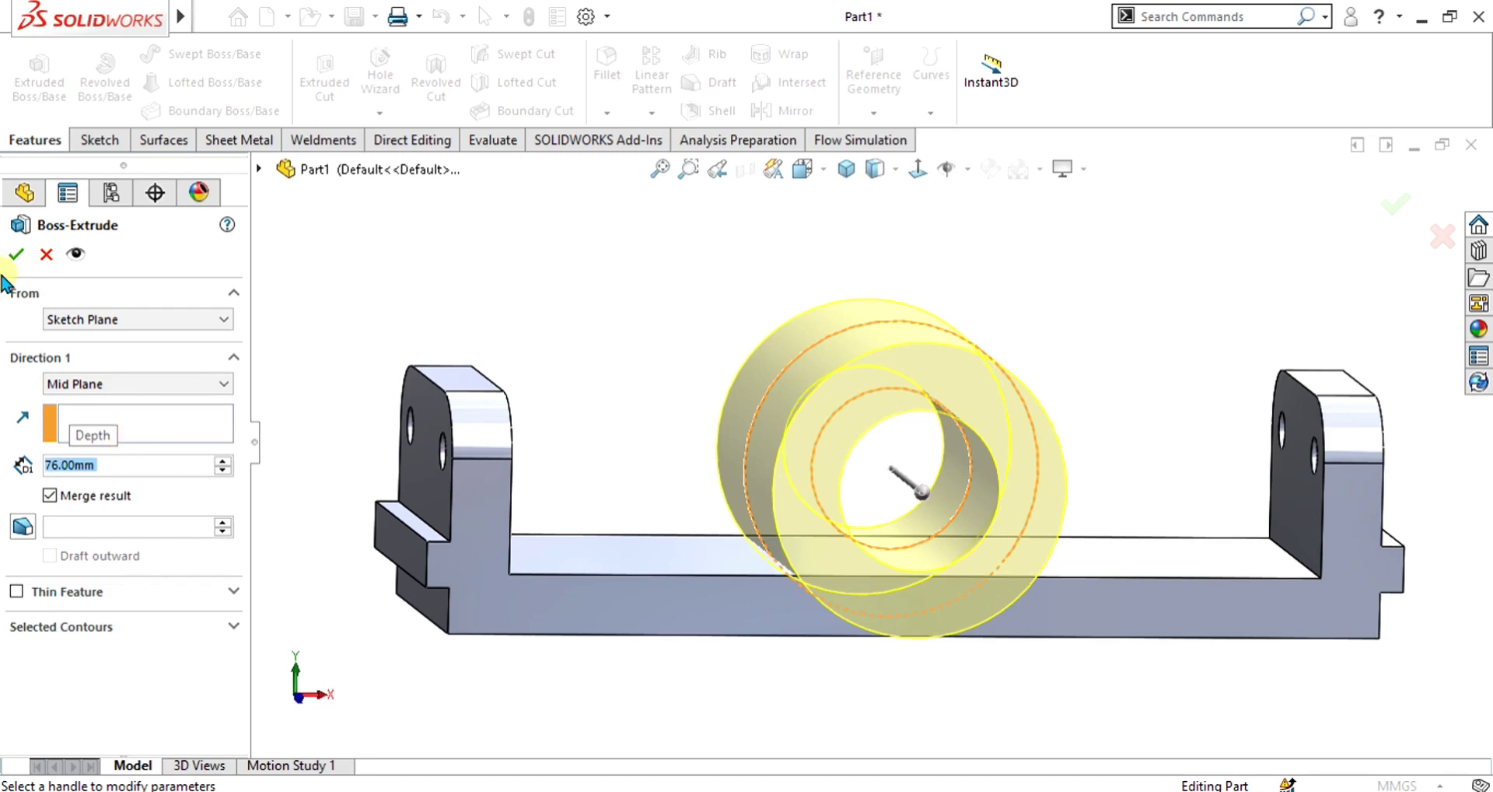
pyautogui.click(16, 253)
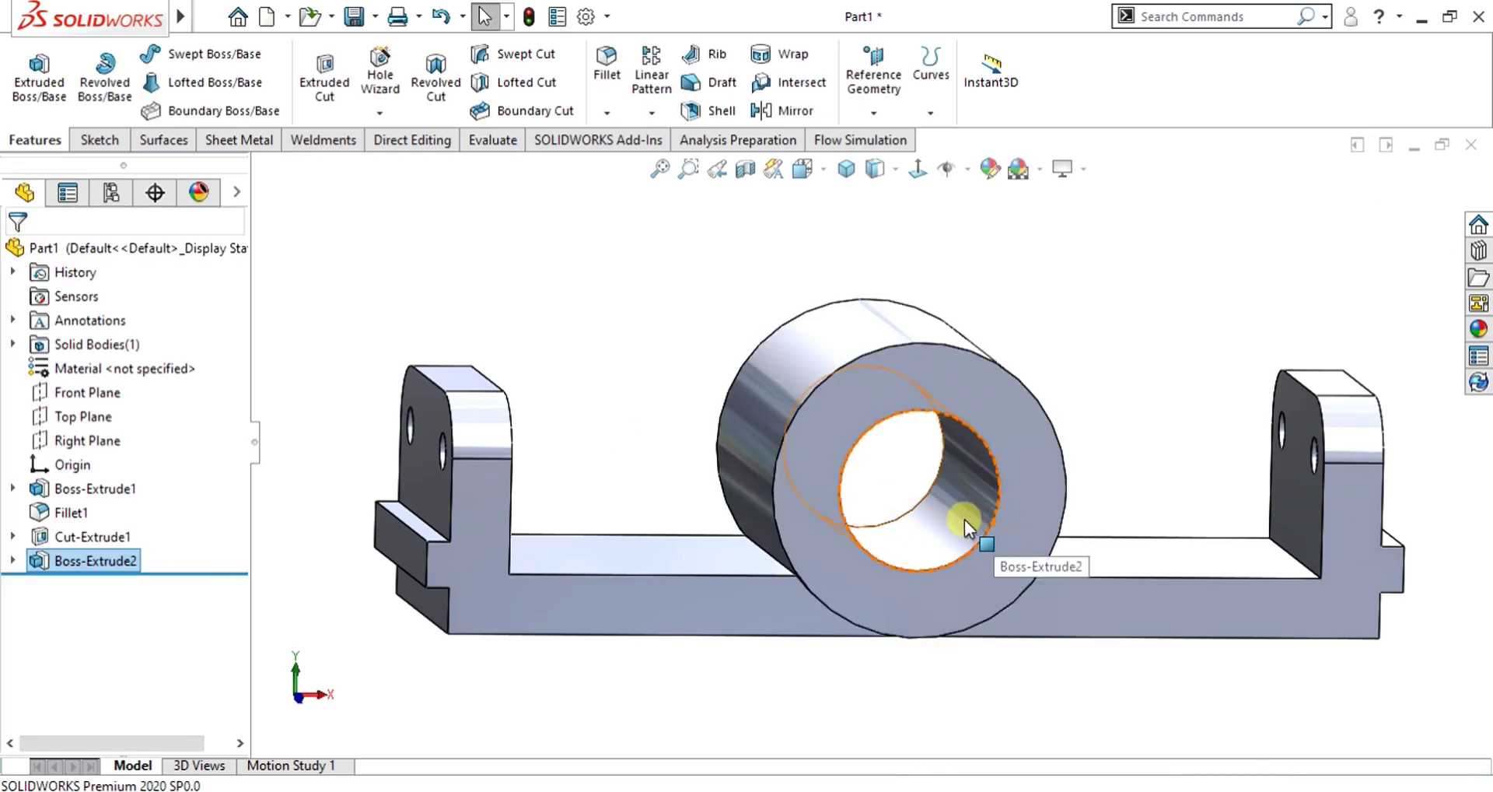
# Bring the PDF drawing of the bracket back in front.
pyautogui.moveTo(959, 516); pyautogui.dragTo(876, 523, button='middle')
pyautogui.moveTo(991, 789)
pyautogui.click(991, 720)
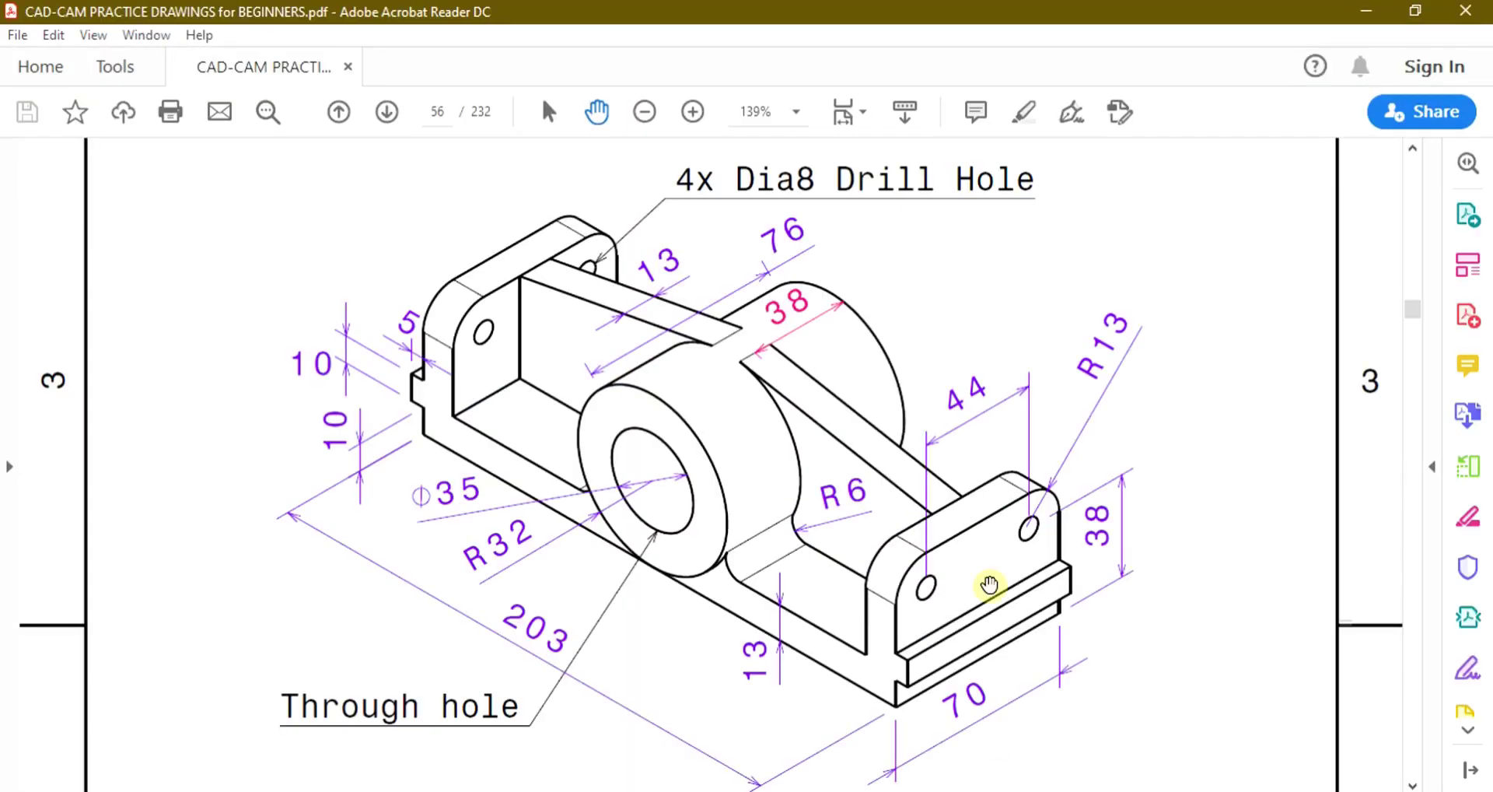
# Mark up the rib between boss and end wall on the PDF, clear it, then minimize Acrobat.
pyautogui.moveTo(816, 219)
pyautogui.mouseDown()
pyautogui.moveTo(780, 199)
pyautogui.moveTo(760, 278)
pyautogui.moveTo(826, 226)
pyautogui.mouseUp()
pyautogui.press('Escape')
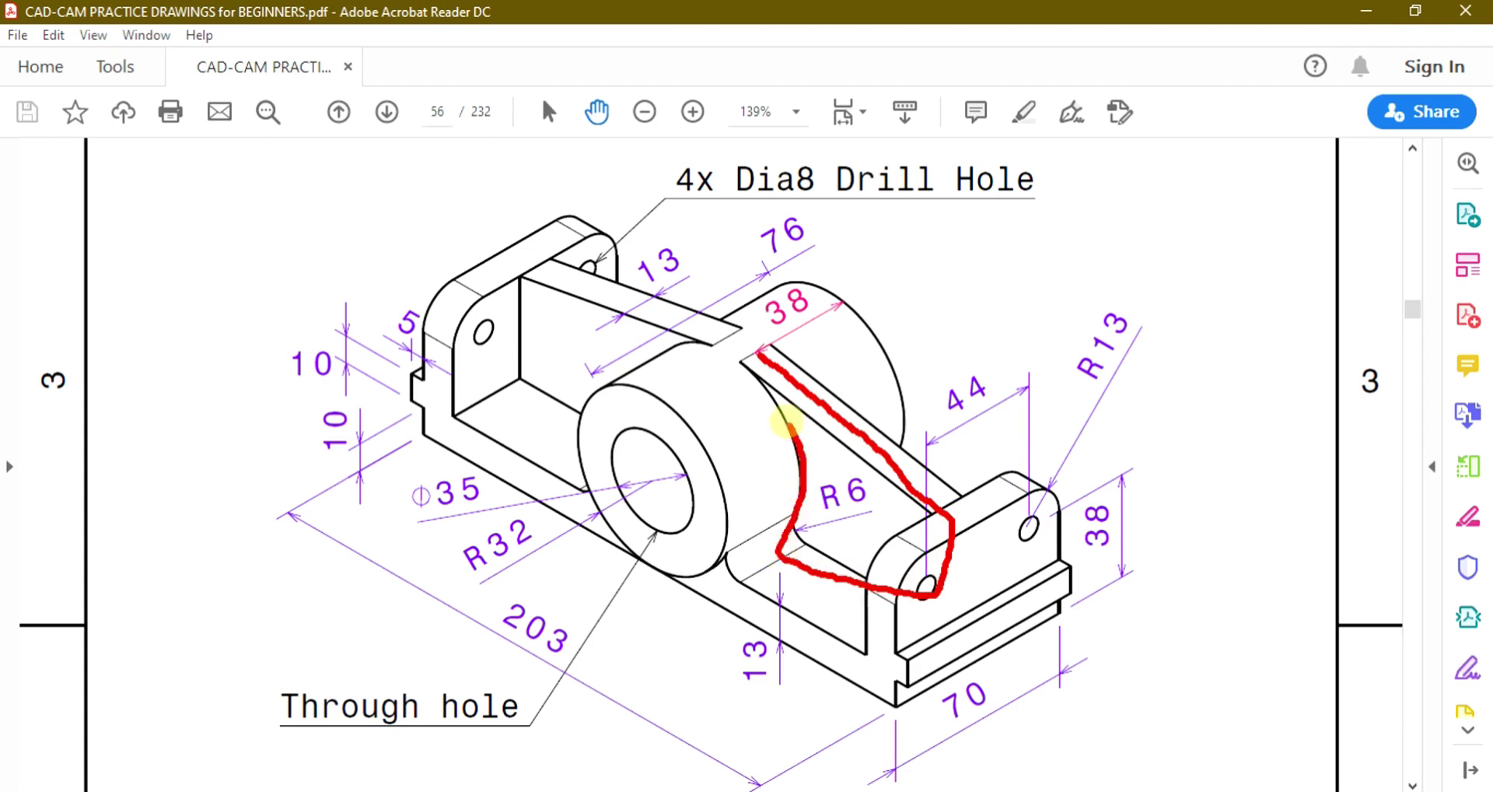
pyautogui.press('Escape')
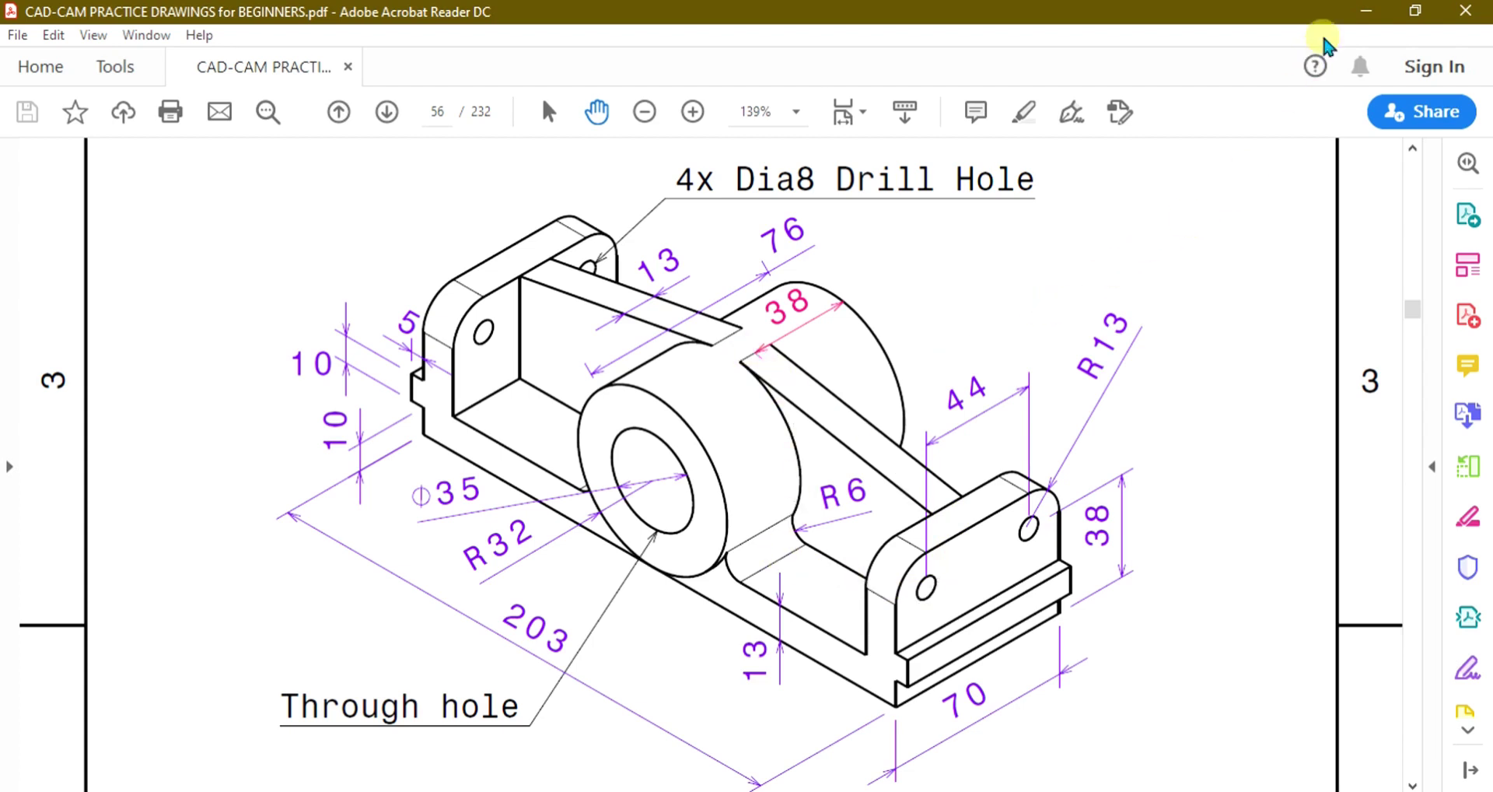
pyautogui.click(1367, 10)
# Sketch on the Front Plane a line from the ring's top to the right end wall.
pyautogui.click(88, 392)
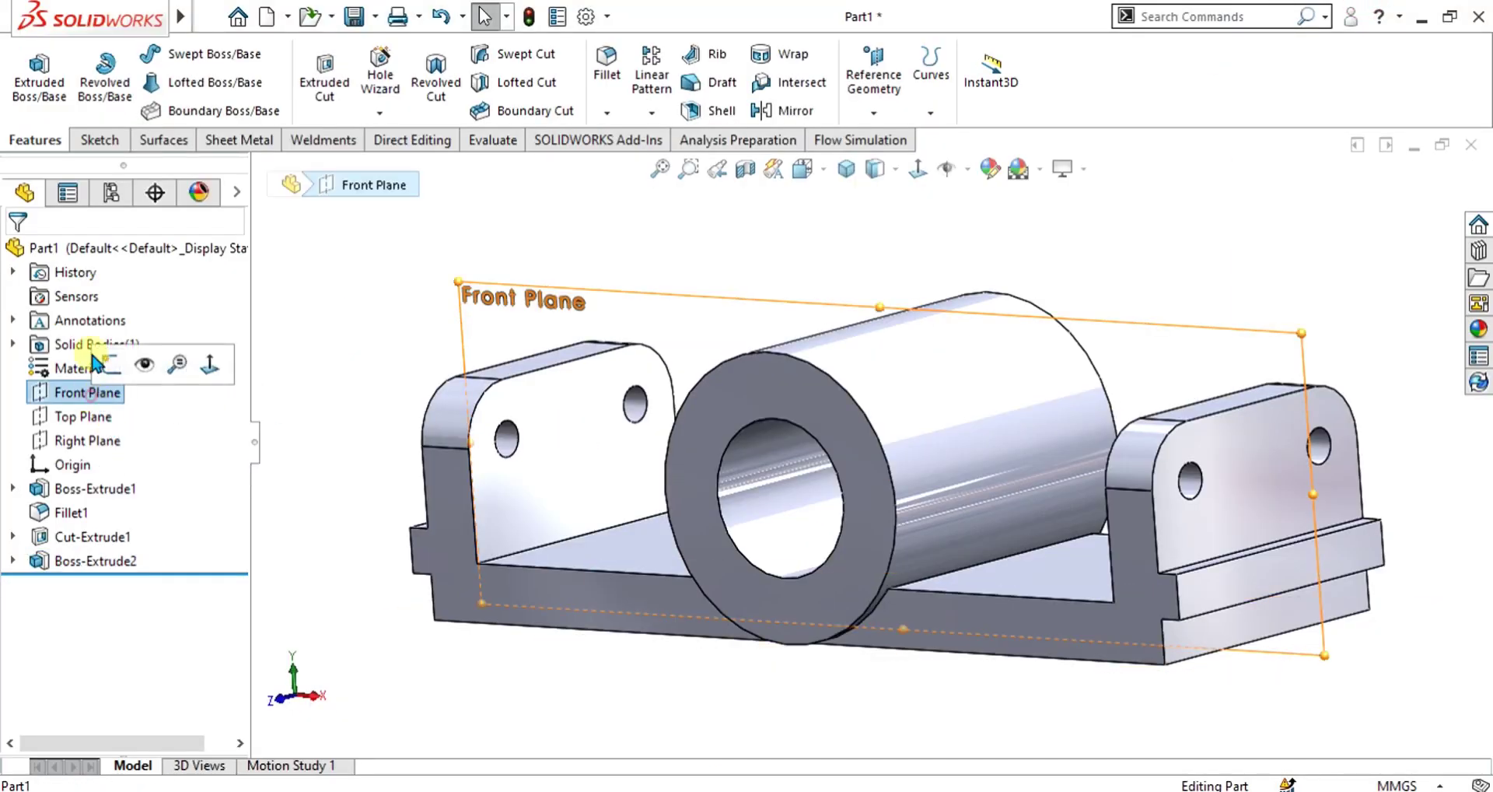
pyautogui.click(96, 140)
pyautogui.click(30, 70)
pyautogui.click(916, 173)
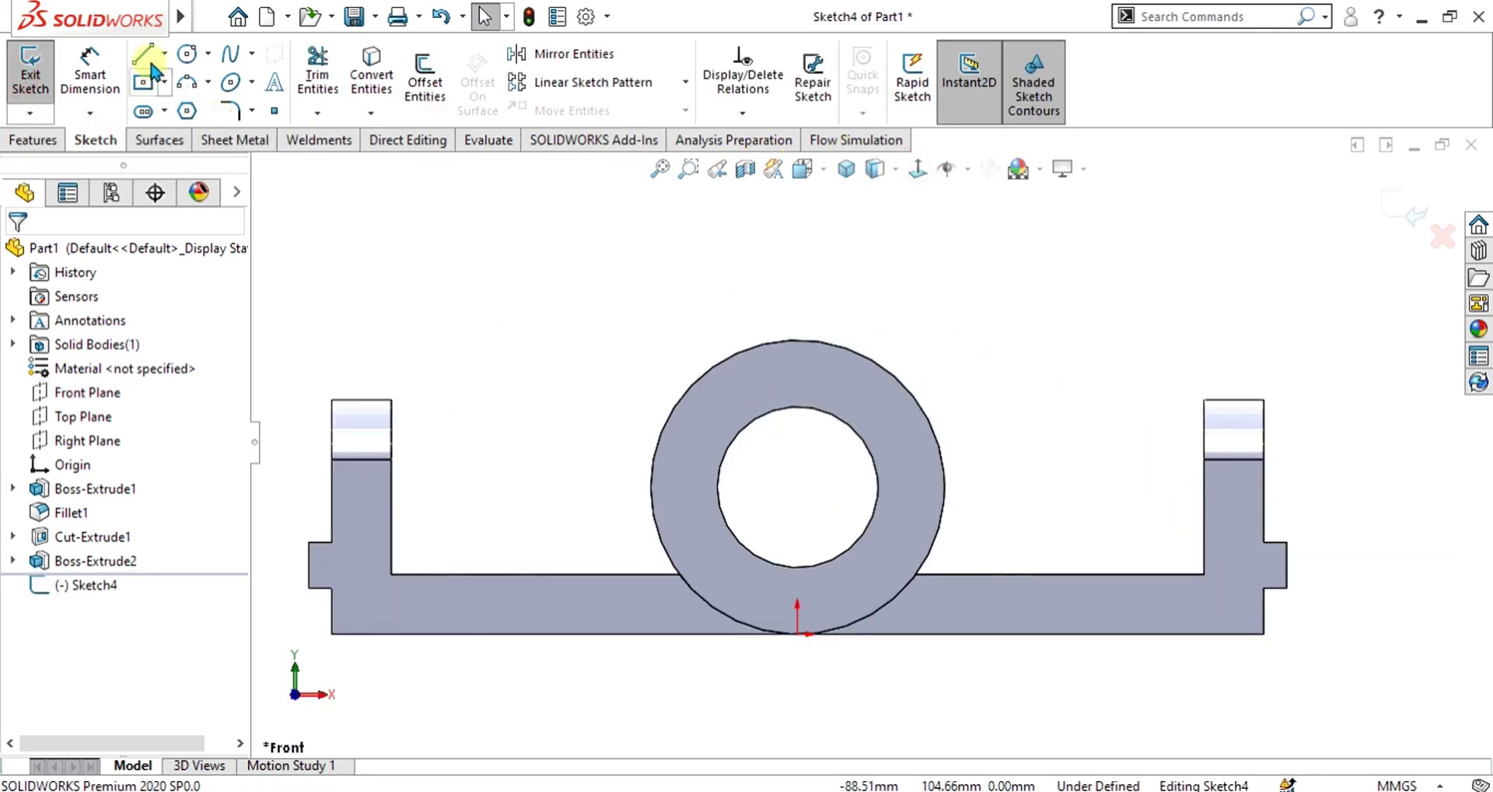
pyautogui.click(142, 53)
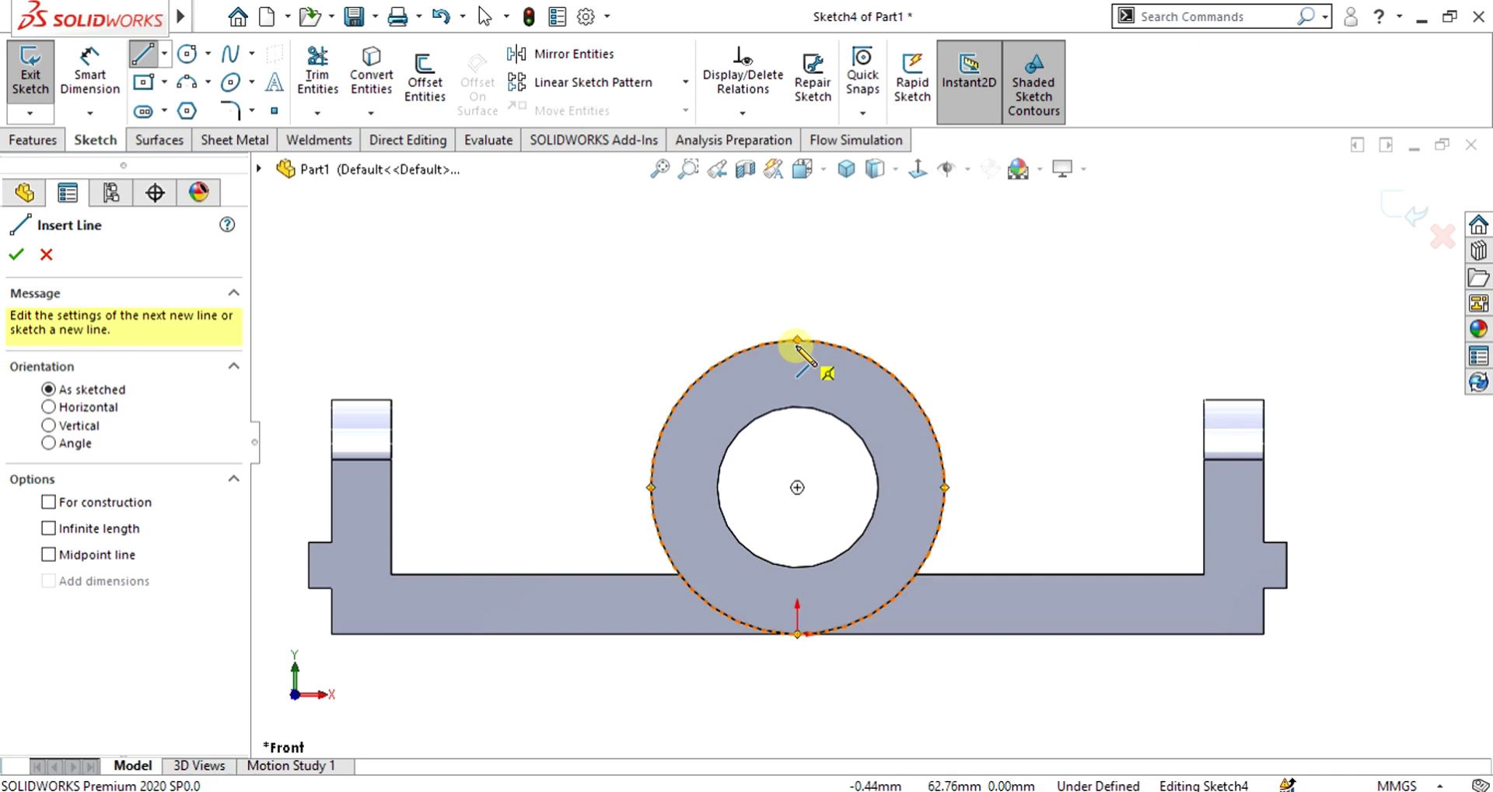
pyautogui.click(797, 340)
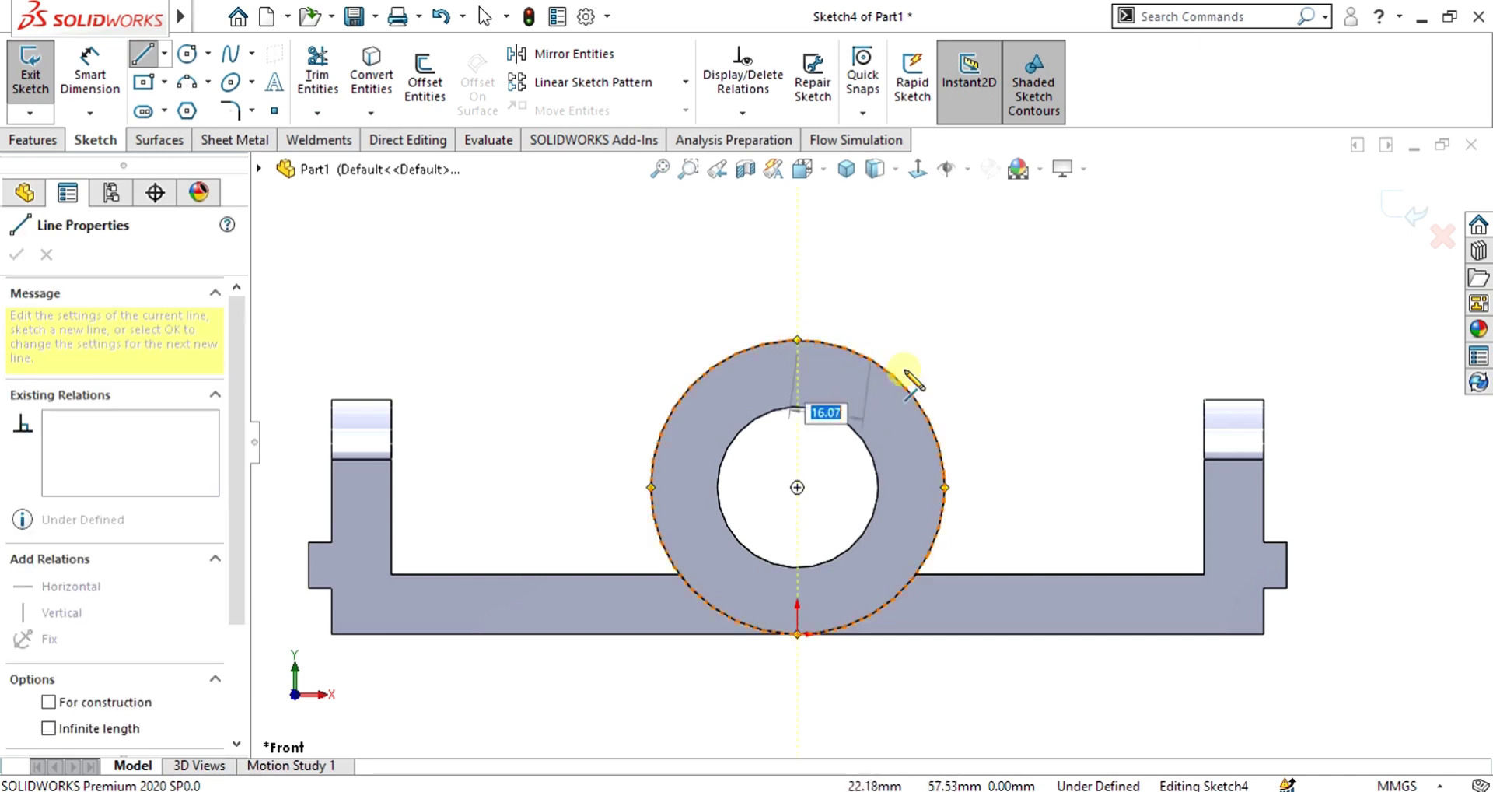
pyautogui.scroll(-5, 1204, 413)
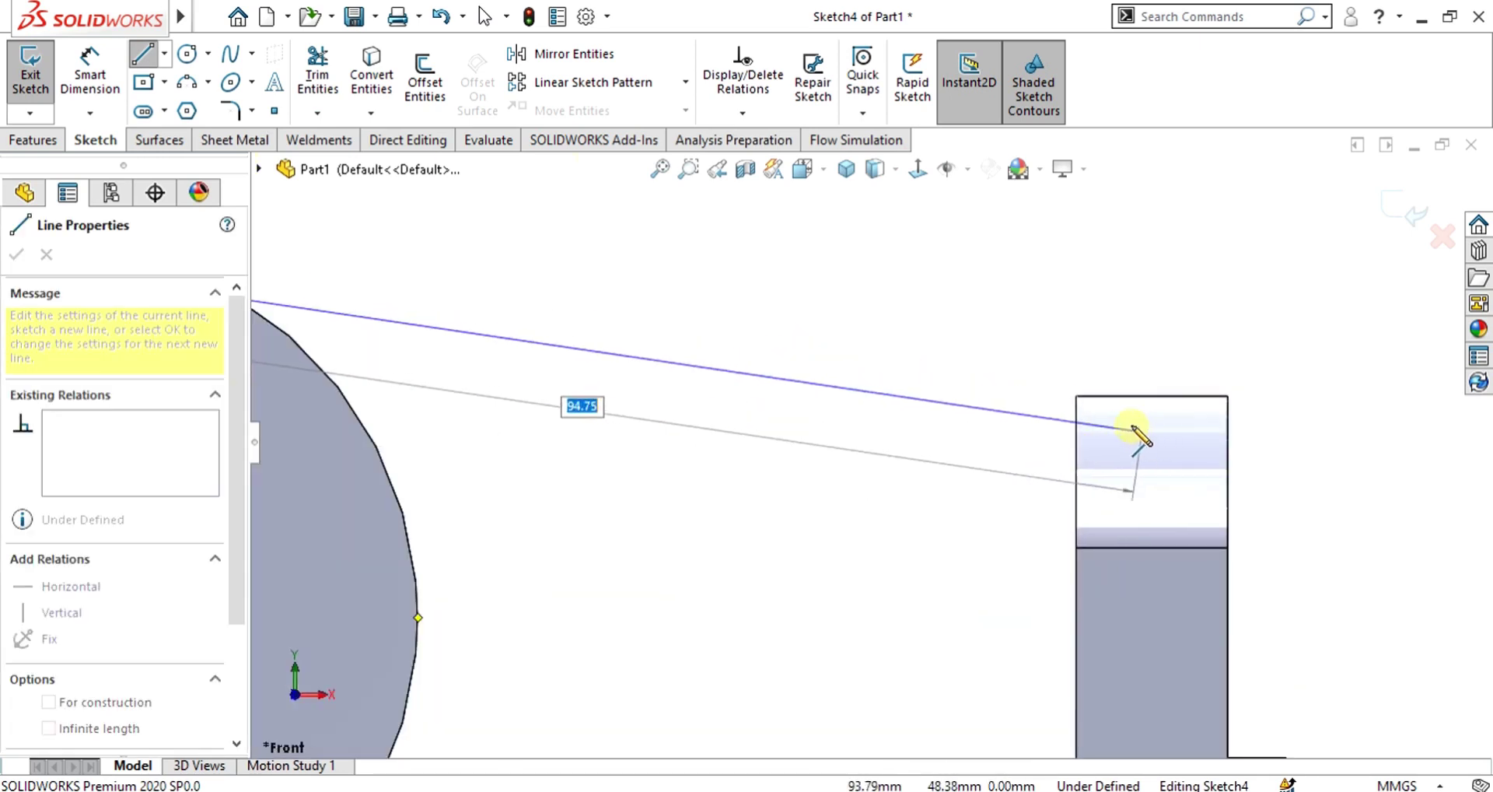
pyautogui.click(1103, 422)
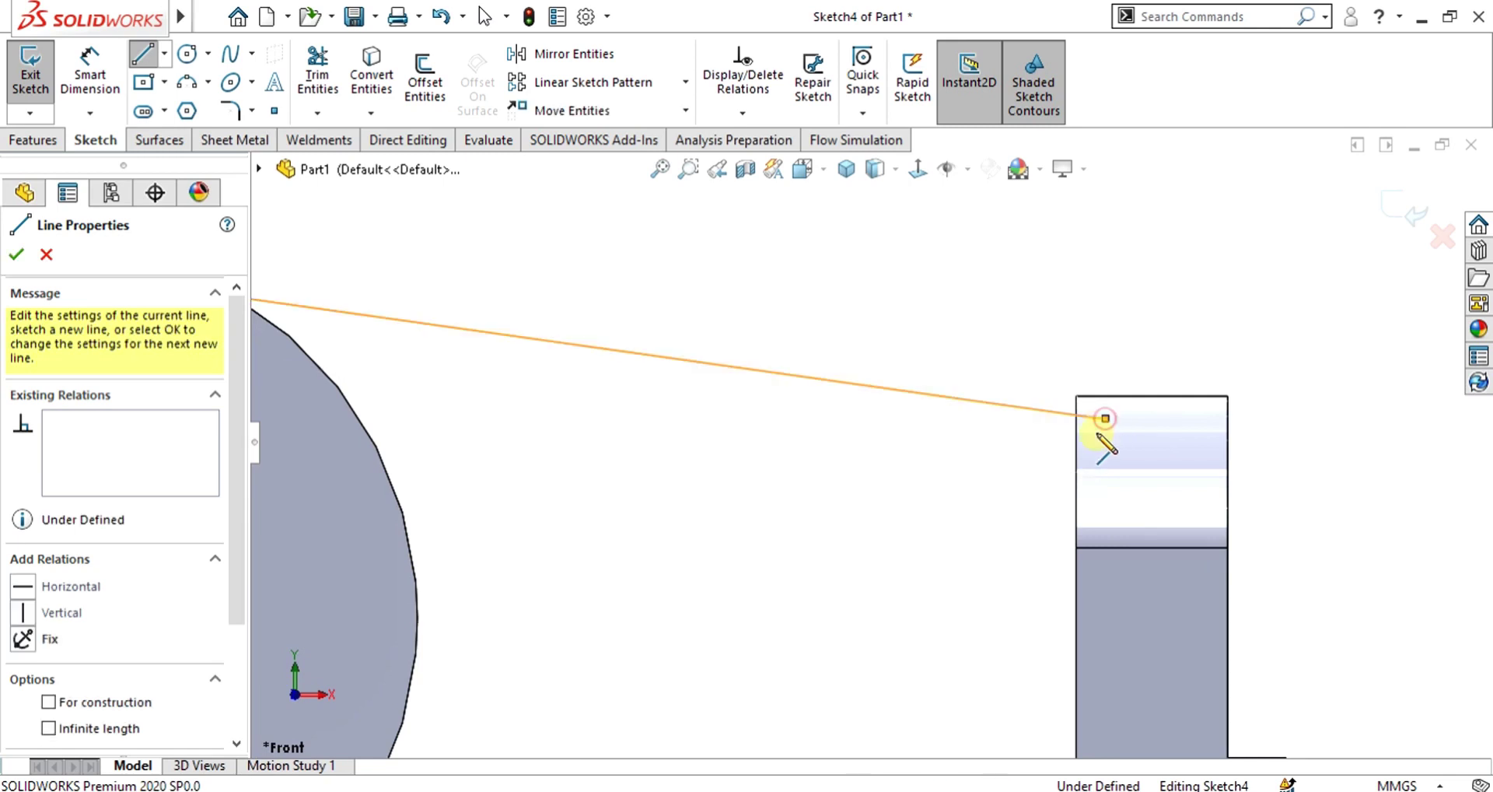
pyautogui.press('Escape')
# Move the line's right end onto the end wall's inner edge.
pyautogui.scroll(-3, 1097, 475)
pyautogui.scroll(2, 1095, 474)
pyautogui.moveTo(1095, 482); pyautogui.dragTo(1000, 469, button='middle')
pyautogui.click(918, 167)
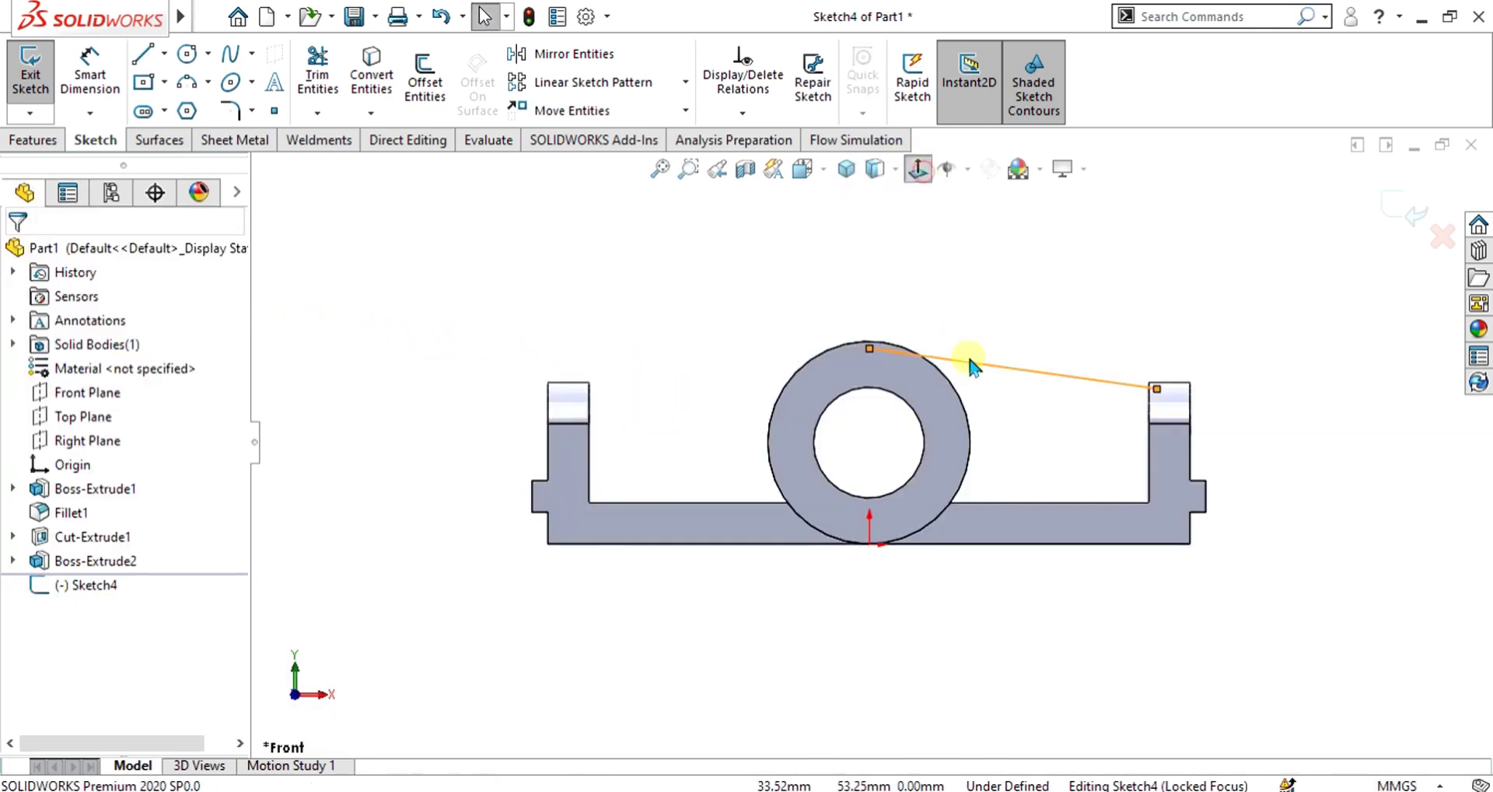
pyautogui.scroll(-5, 978, 470)
pyautogui.scroll(2, 977, 470)
pyautogui.scroll(-5, 926, 490)
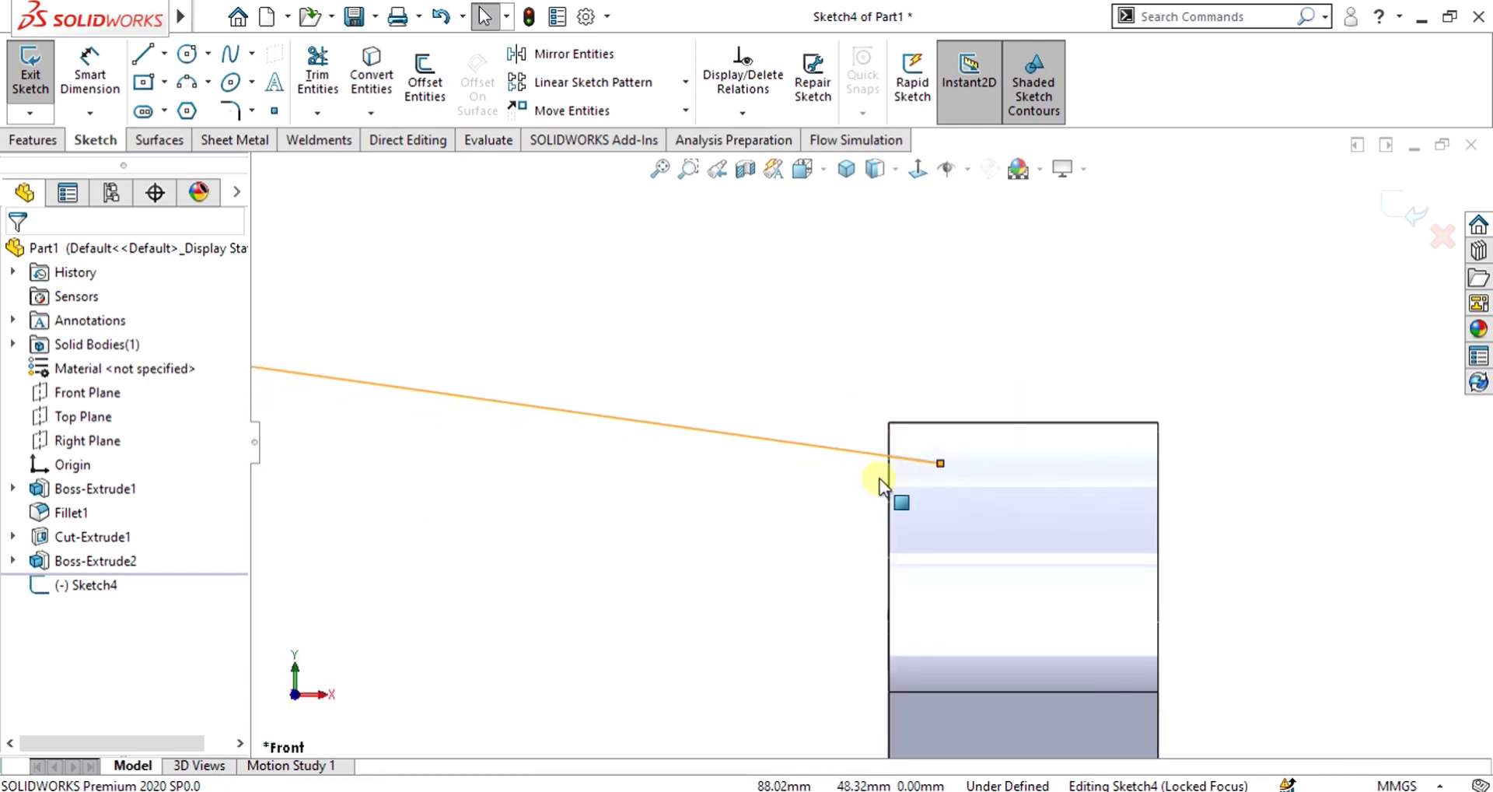
pyautogui.scroll(5, 902, 490)
pyautogui.scroll(-5, 863, 432)
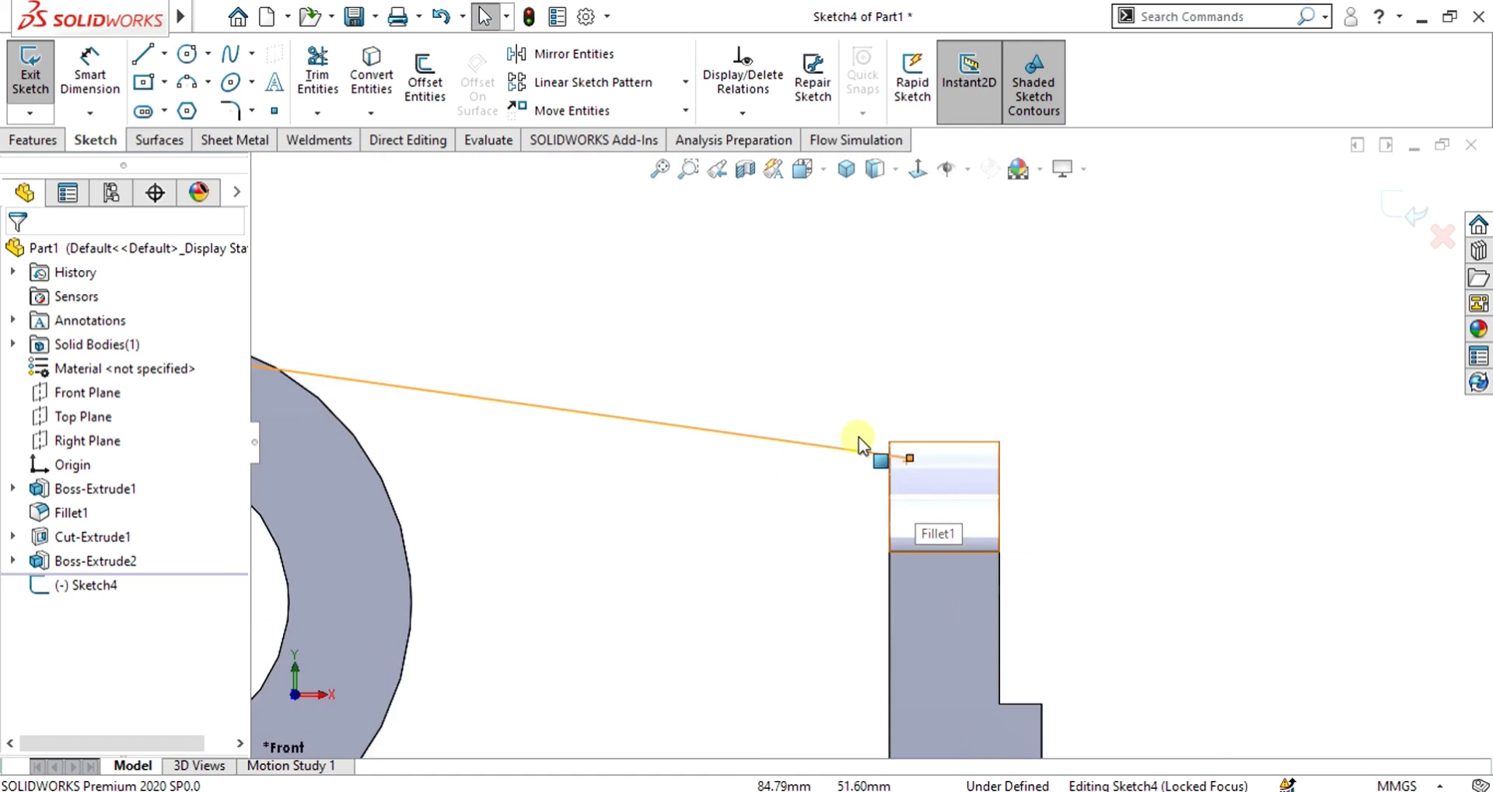
pyautogui.moveTo(986, 495); pyautogui.dragTo(936, 483)
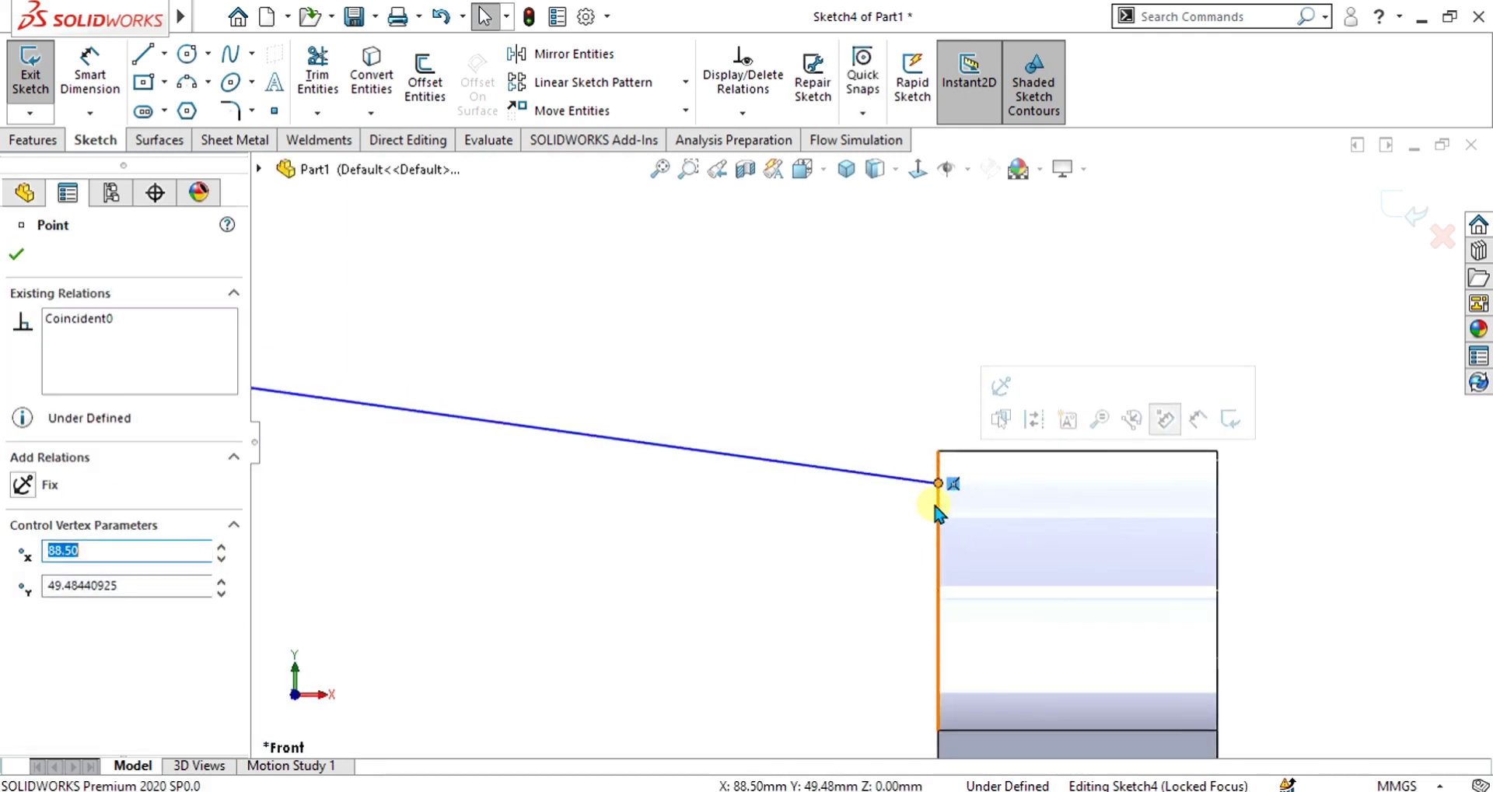
# Delete the endpoint's Coincident relation and pull the line end off the wall edge.
pyautogui.scroll(-3, 936, 490)
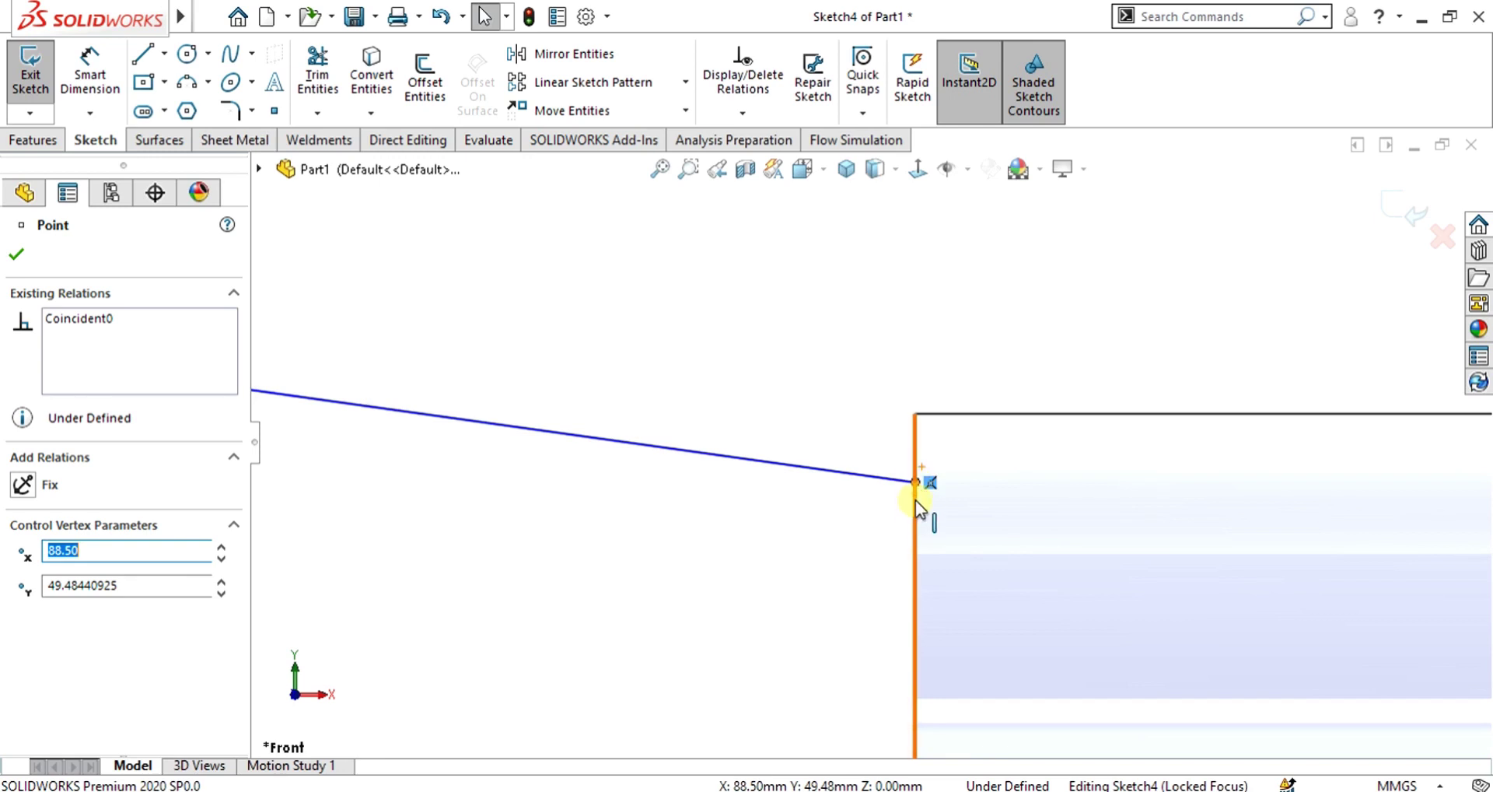
pyautogui.scroll(5, 885, 448)
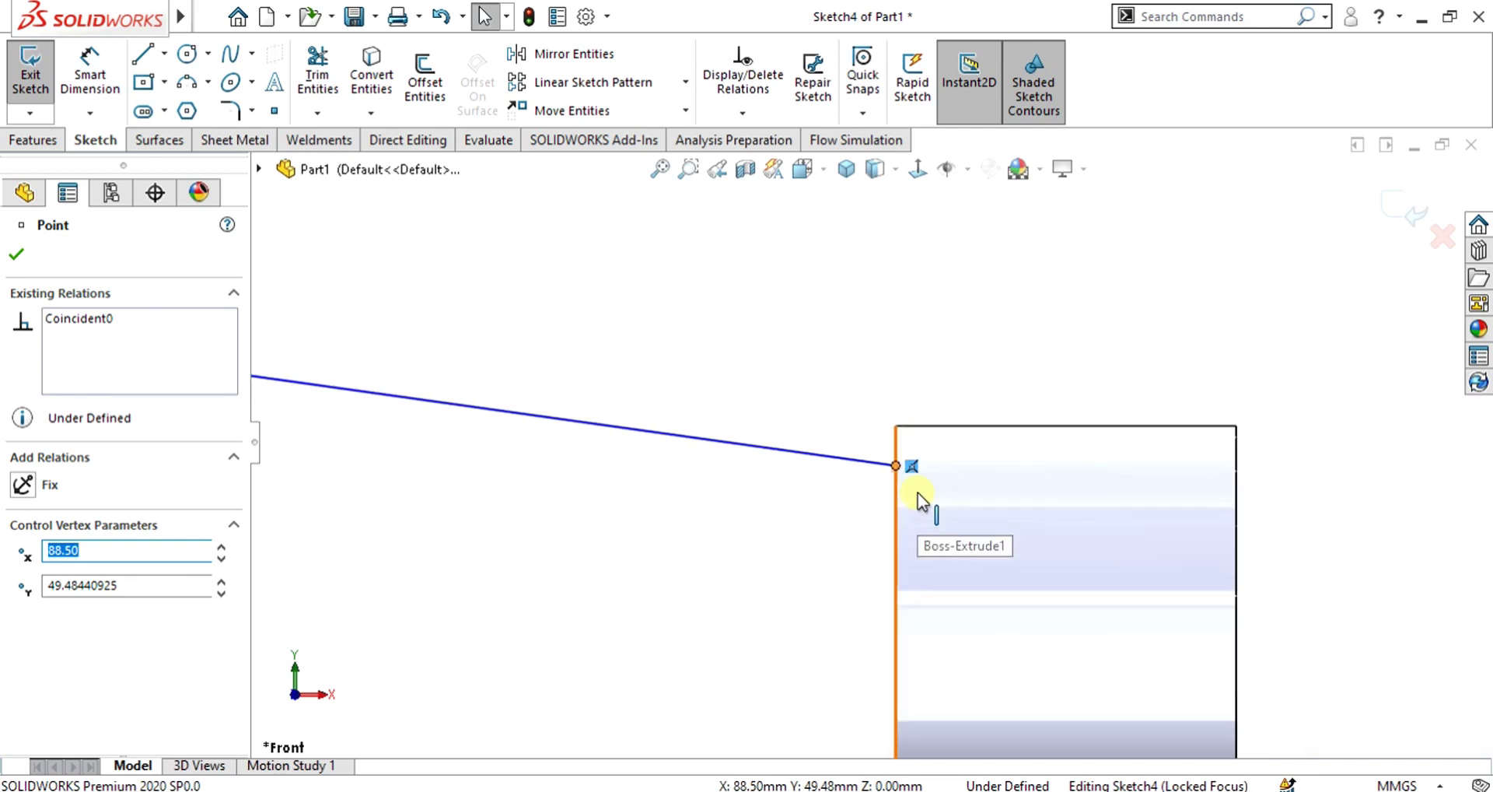
pyautogui.rightClick(887, 458)
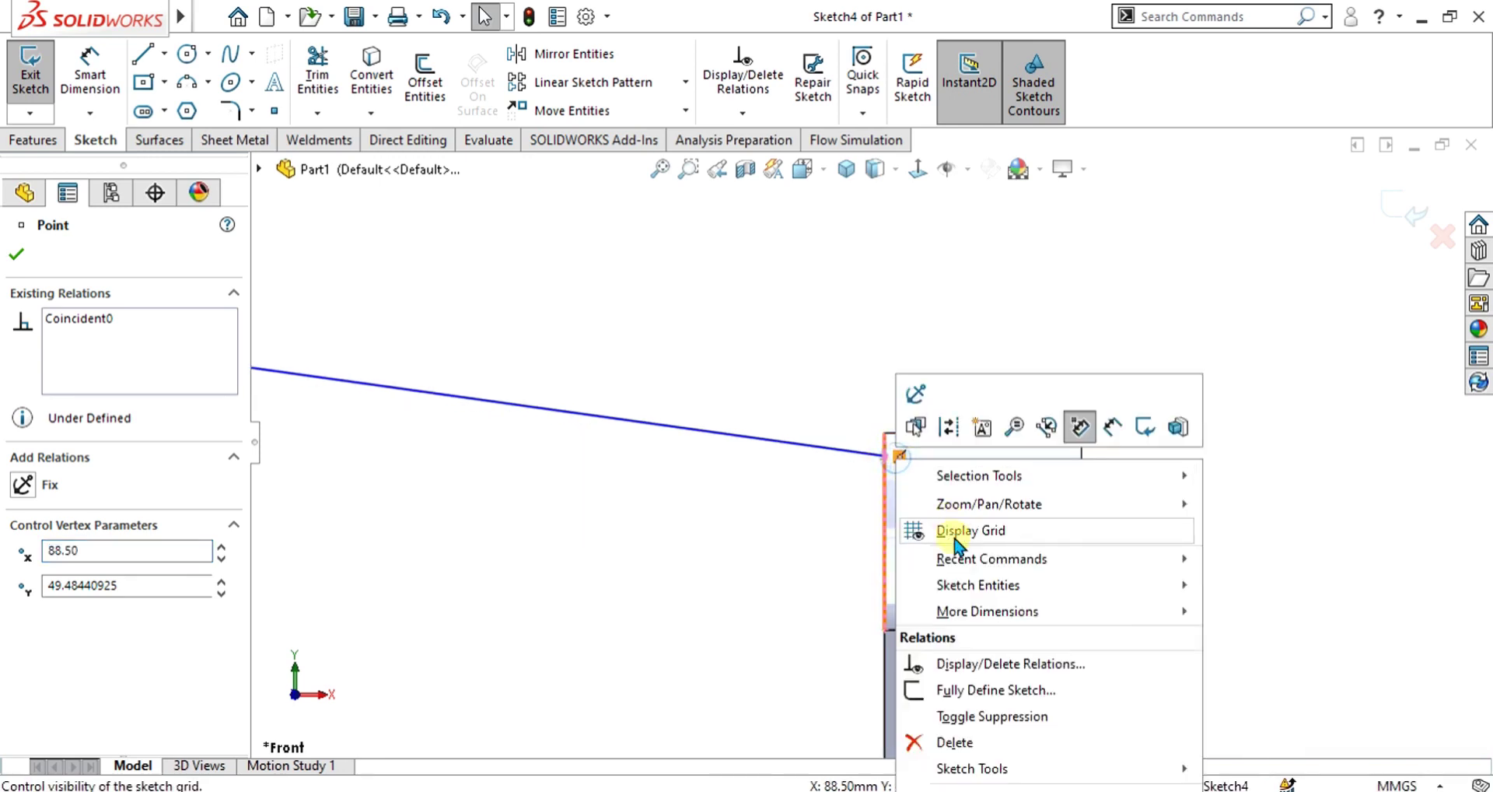
pyautogui.click(957, 744)
pyautogui.moveTo(888, 459); pyautogui.dragTo(960, 462)
pyautogui.click(825, 489)
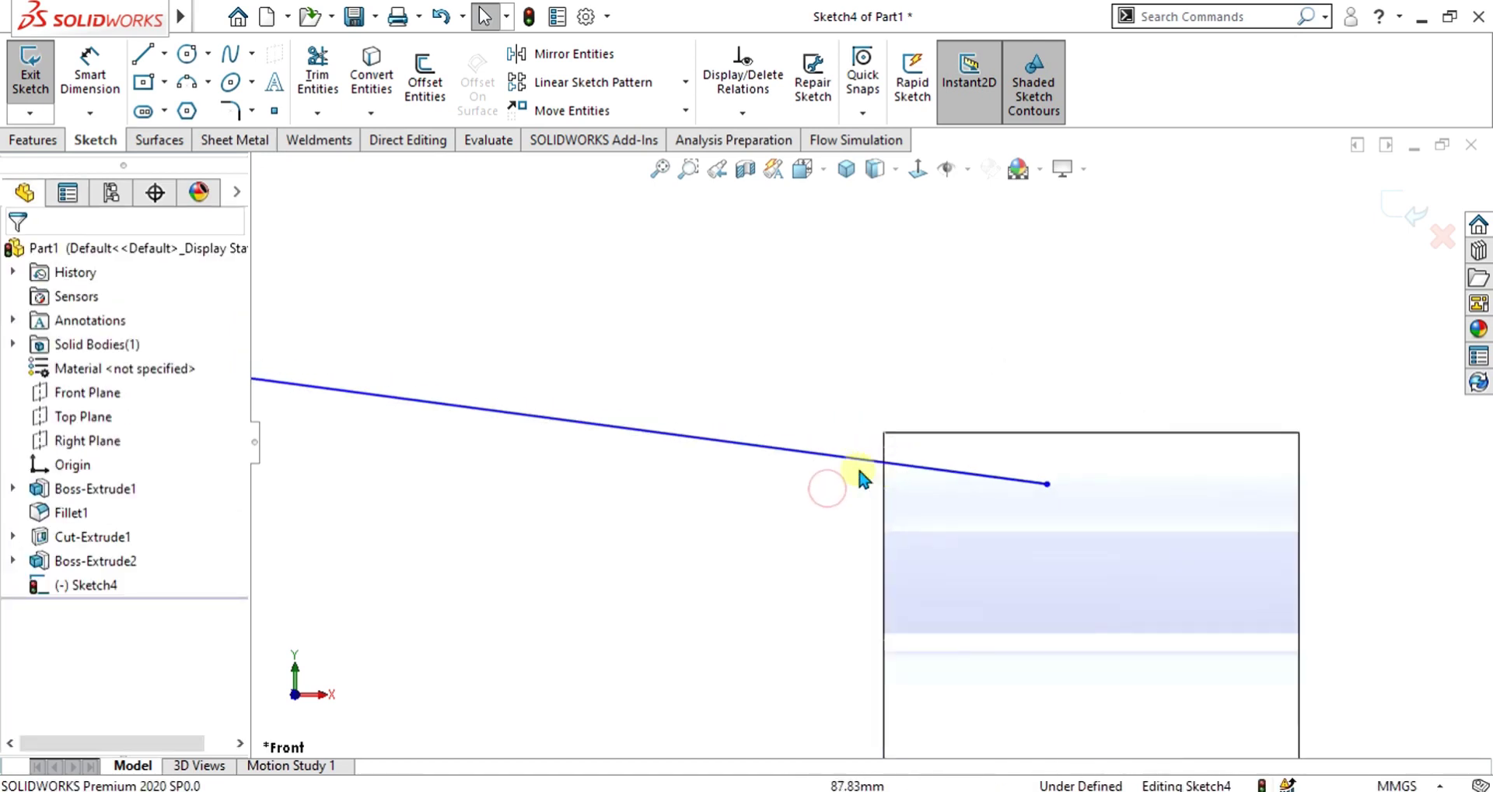
# Make the rib line coincident with the right end wall's top corner.
pyautogui.click(846, 459)
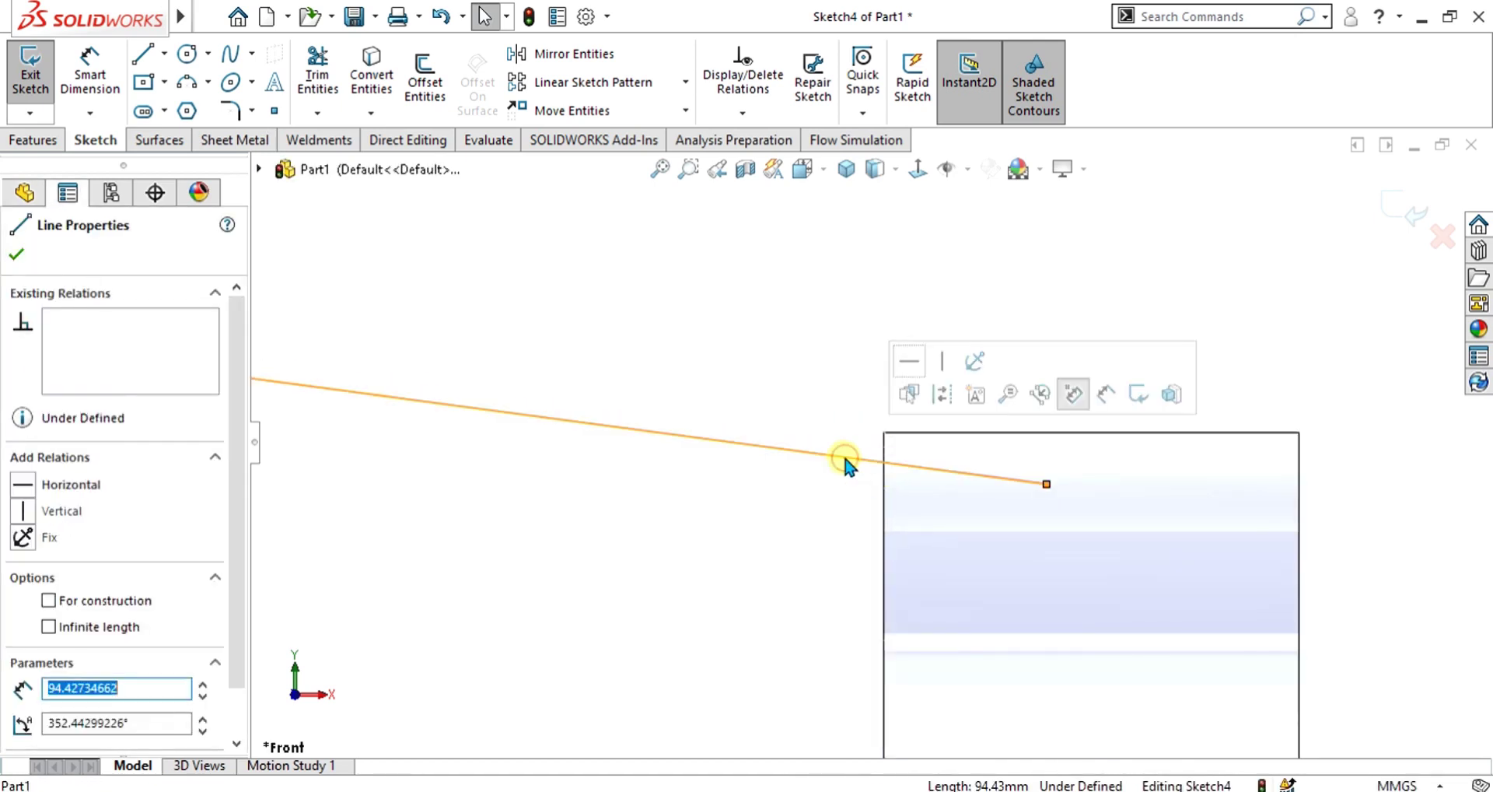
pyautogui.keyDown('ctrl'); pyautogui.click(884, 433); pyautogui.keyUp('ctrl')
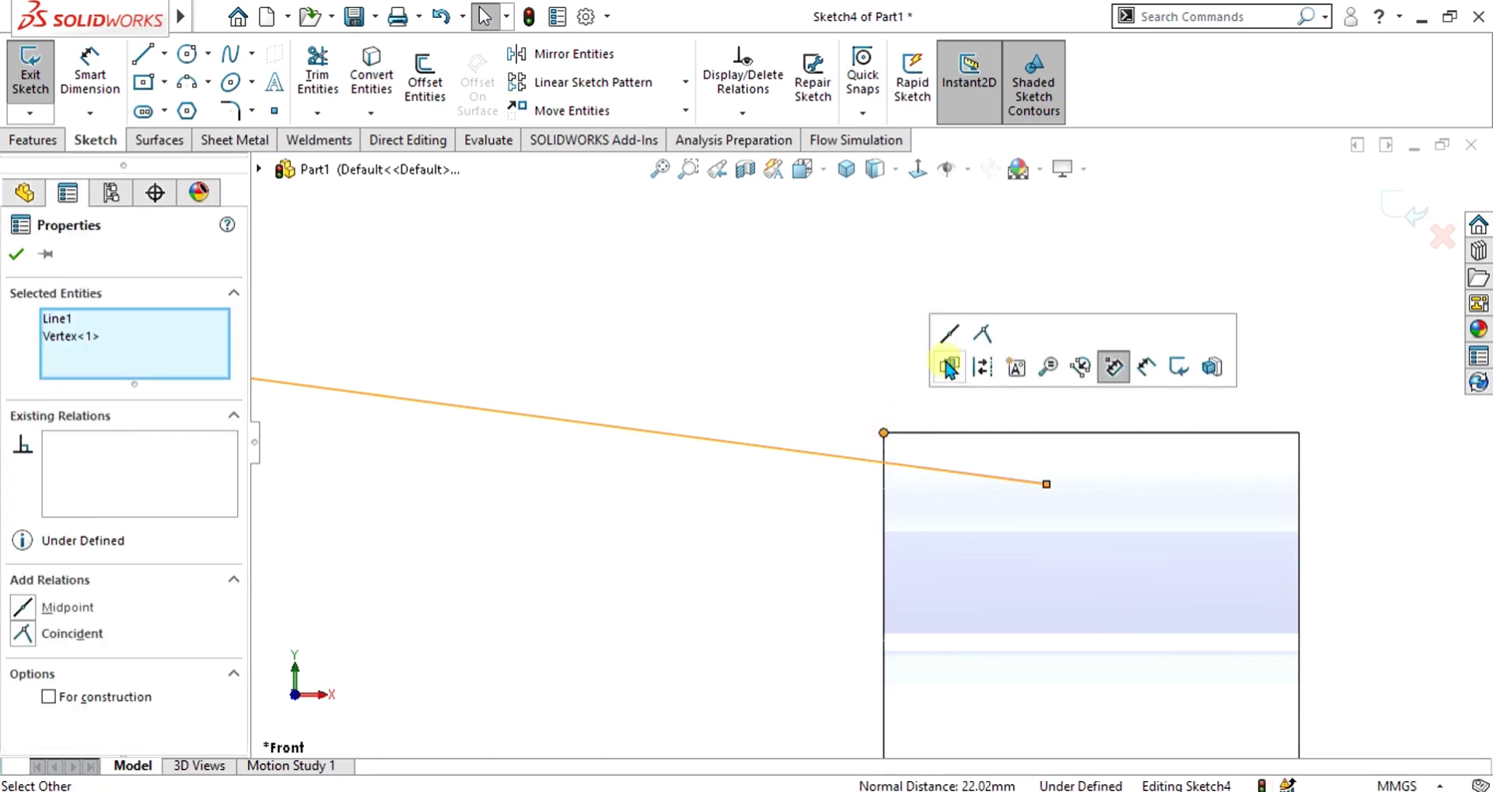
pyautogui.click(982, 336)
pyautogui.click(750, 467)
pyautogui.scroll(5, 750, 467)
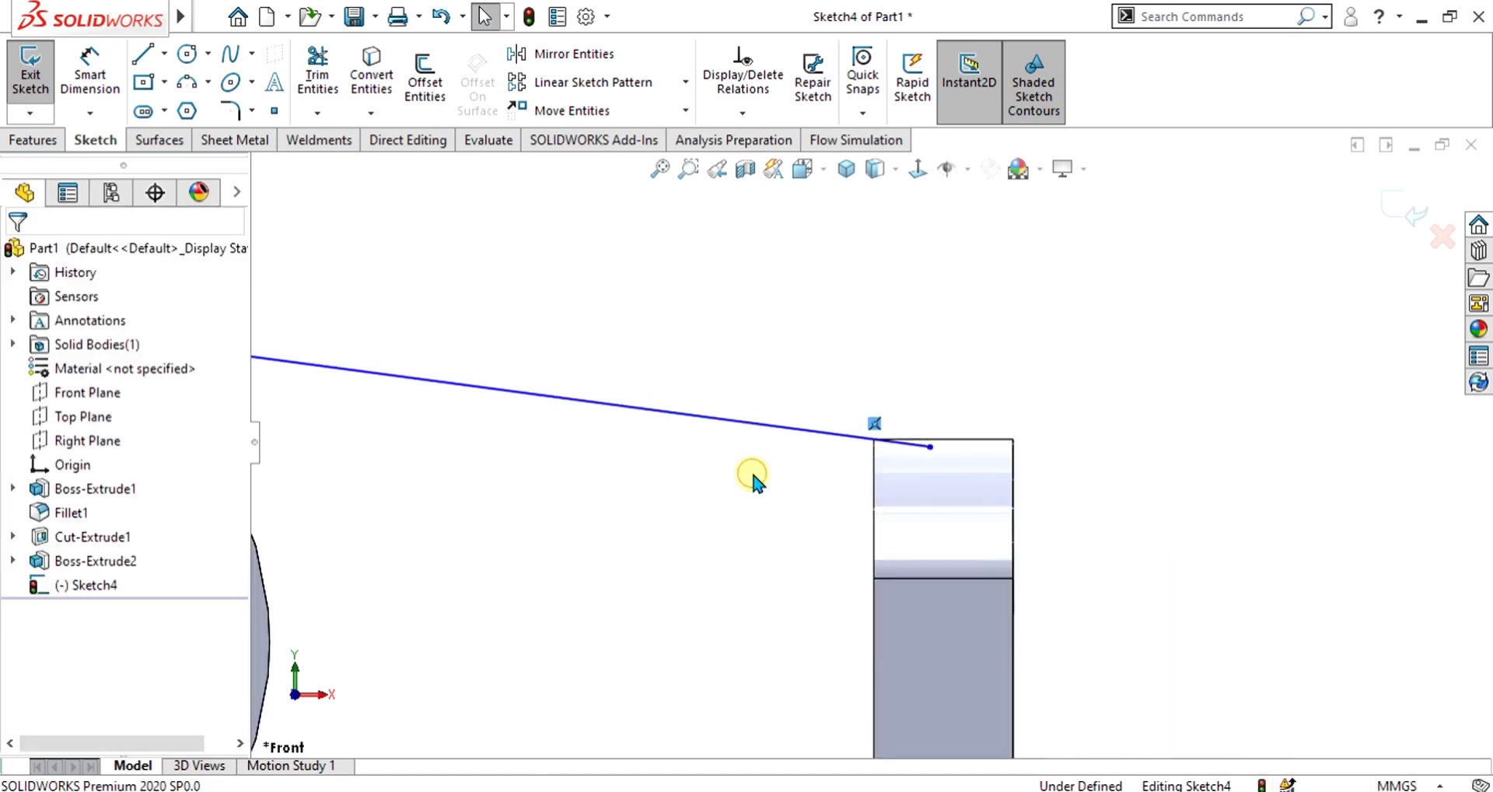
pyautogui.scroll(-5, 526, 410)
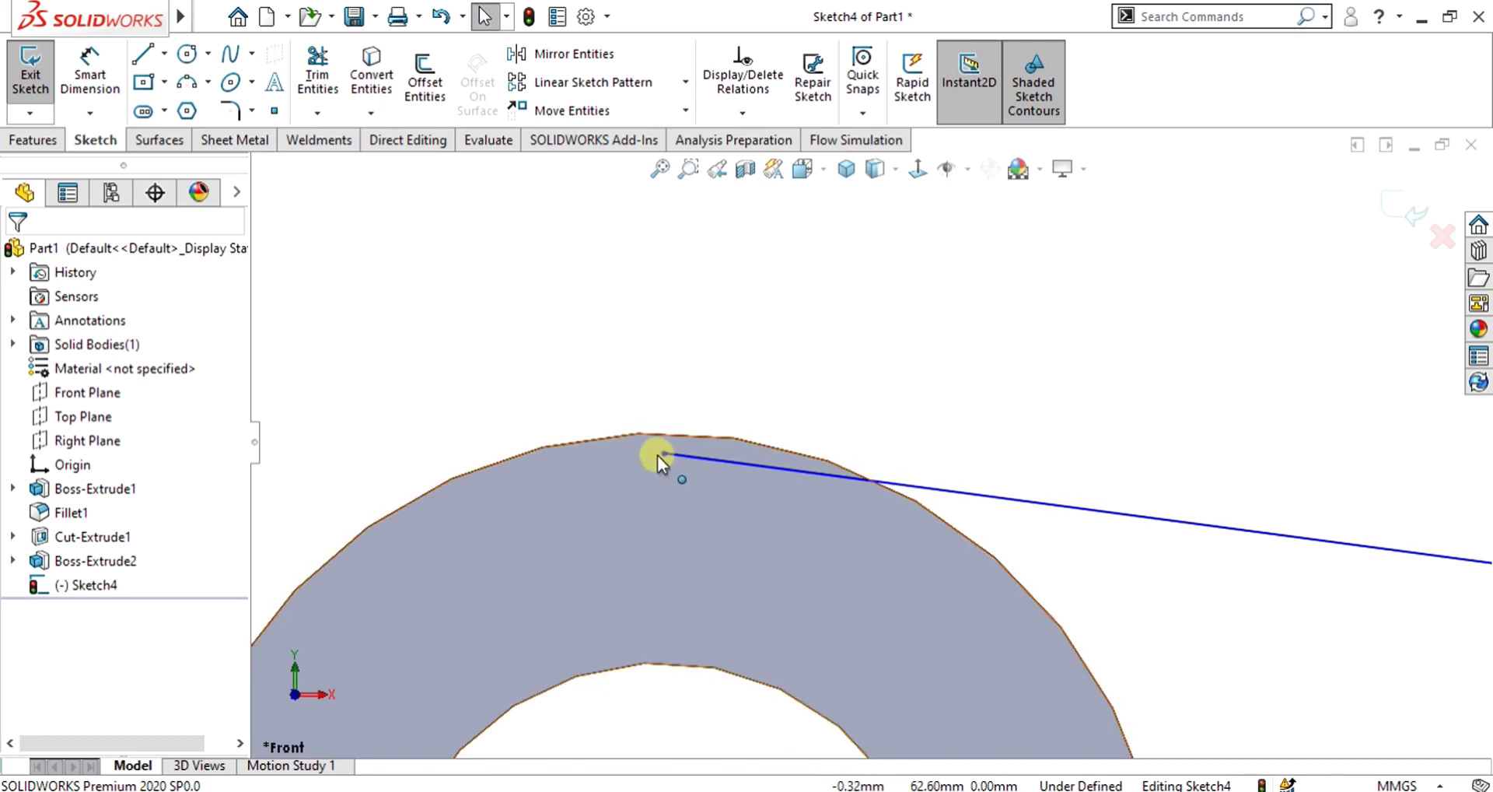
# Drag the line's upper end to the boss's top centre at X 0.
pyautogui.click(665, 451)
pyautogui.moveTo(664, 430); pyautogui.dragTo(661, 464)
pyautogui.scroll(5, 916, 320)
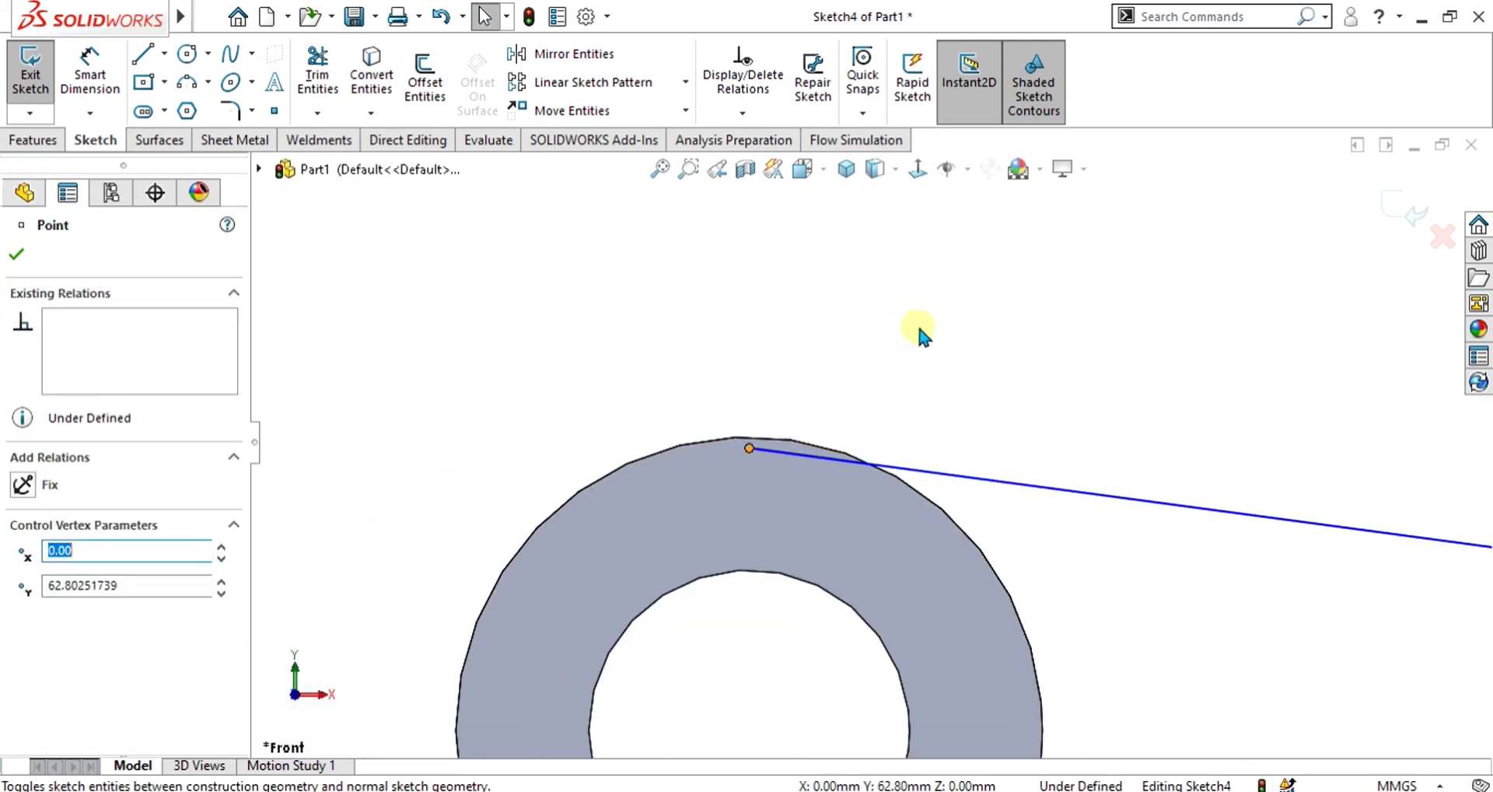
# Turn the sketched line into Rib1 with 13 mm thickness.
pyautogui.click(29, 82)
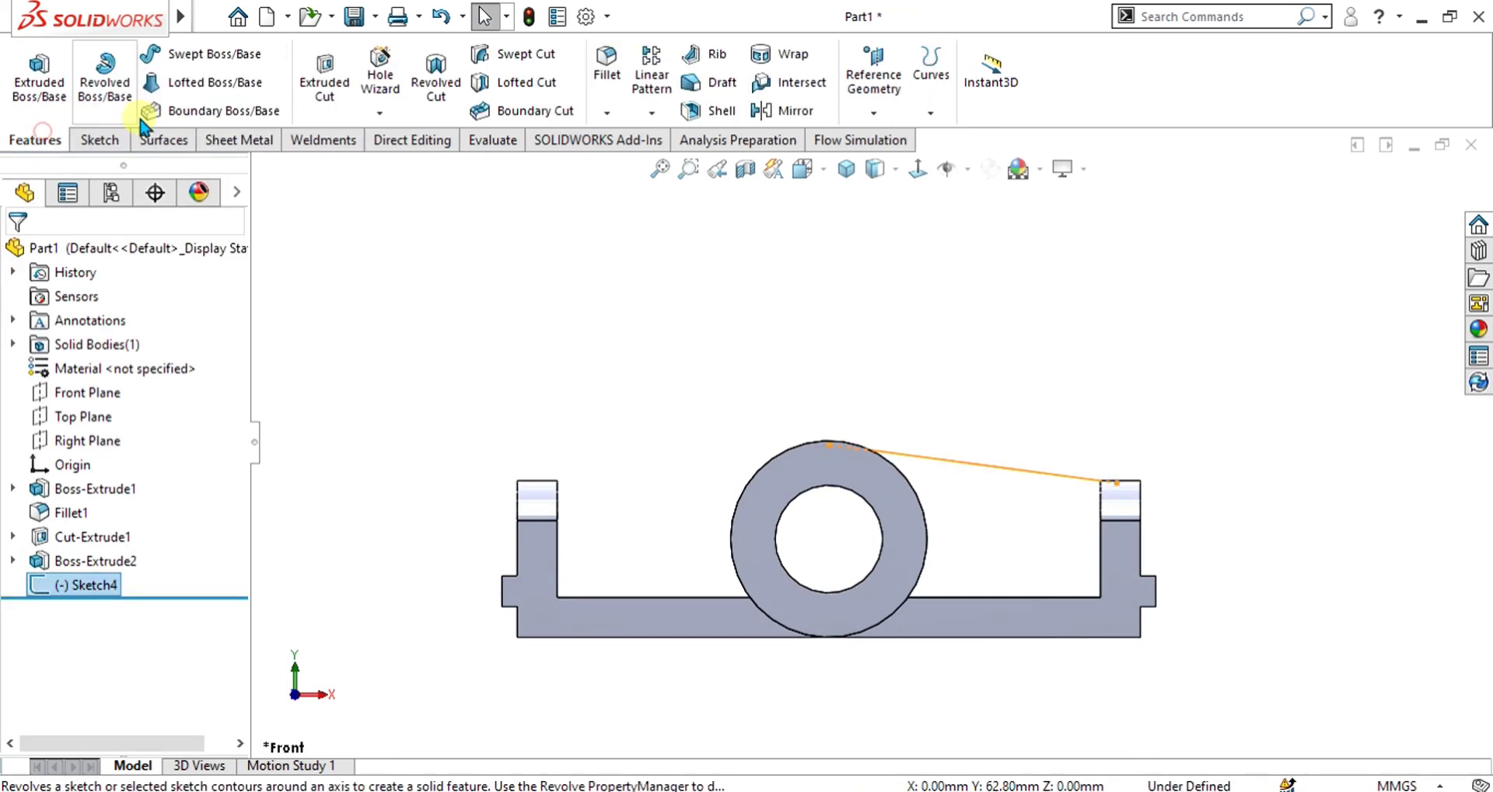
pyautogui.click(711, 57)
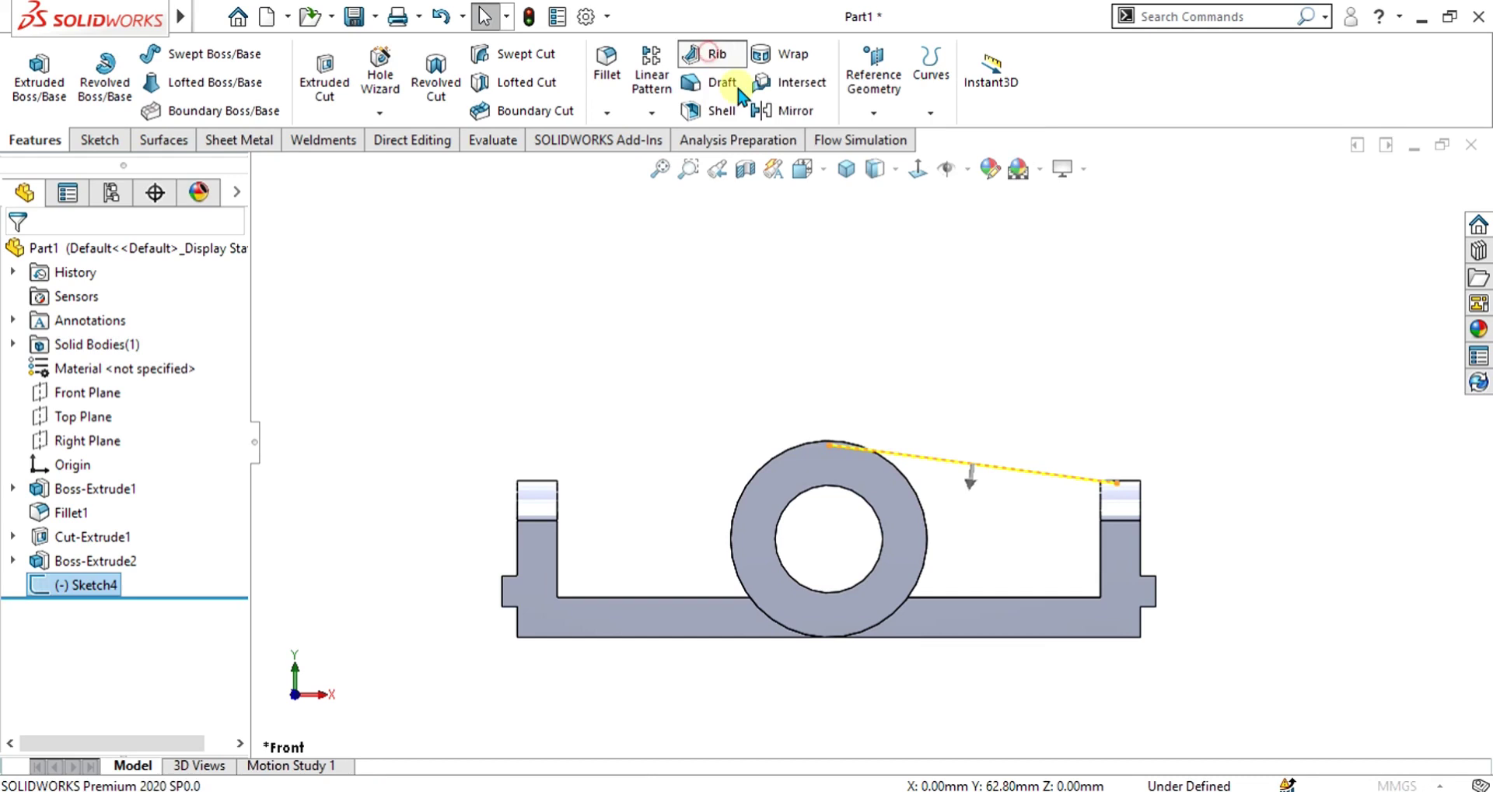
pyautogui.doubleClick(179, 378)
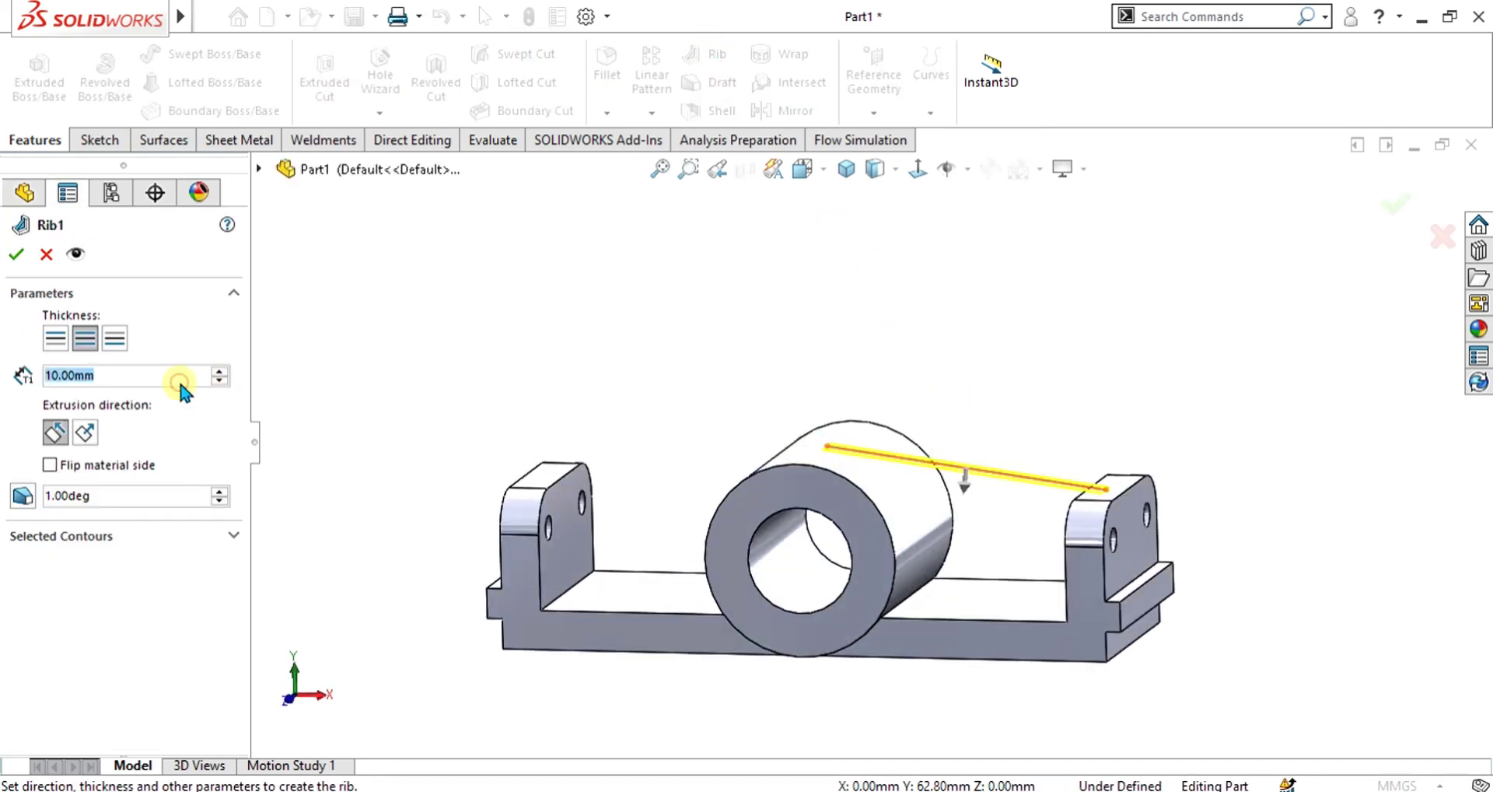
pyautogui.write('13')
pyautogui.press('Return')
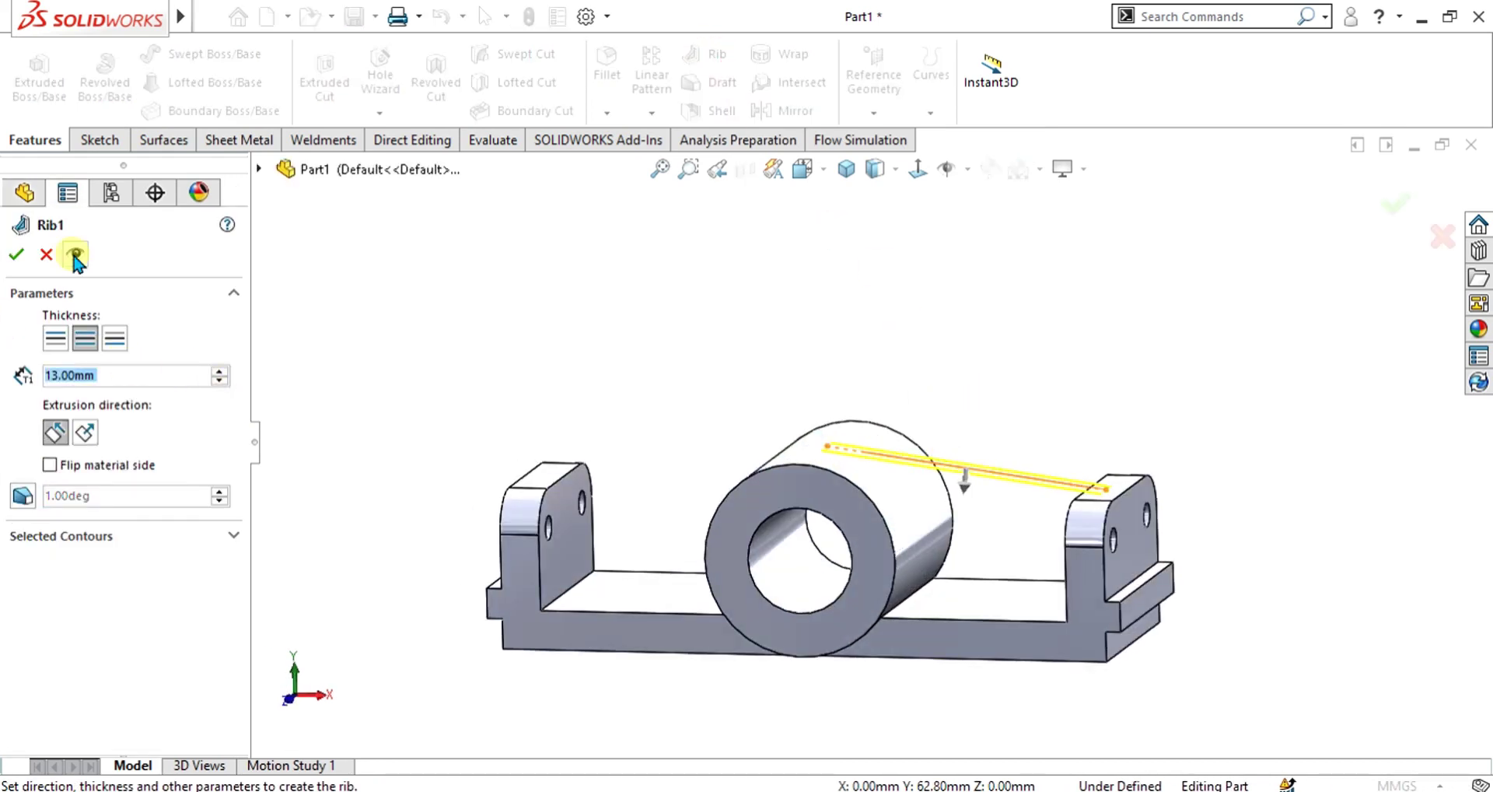
pyautogui.click(14, 259)
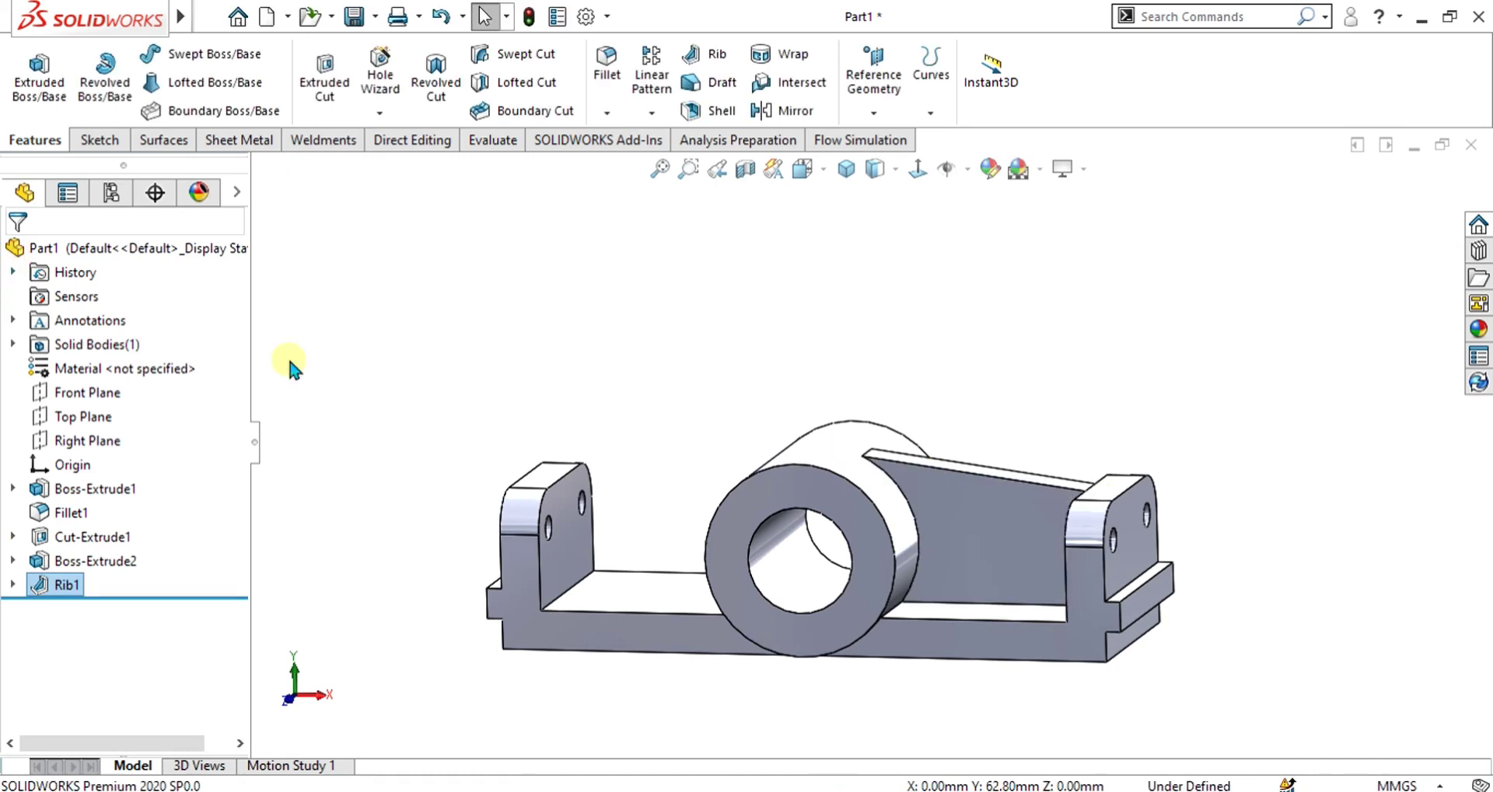
pyautogui.hotkey('alt', 'Tab')
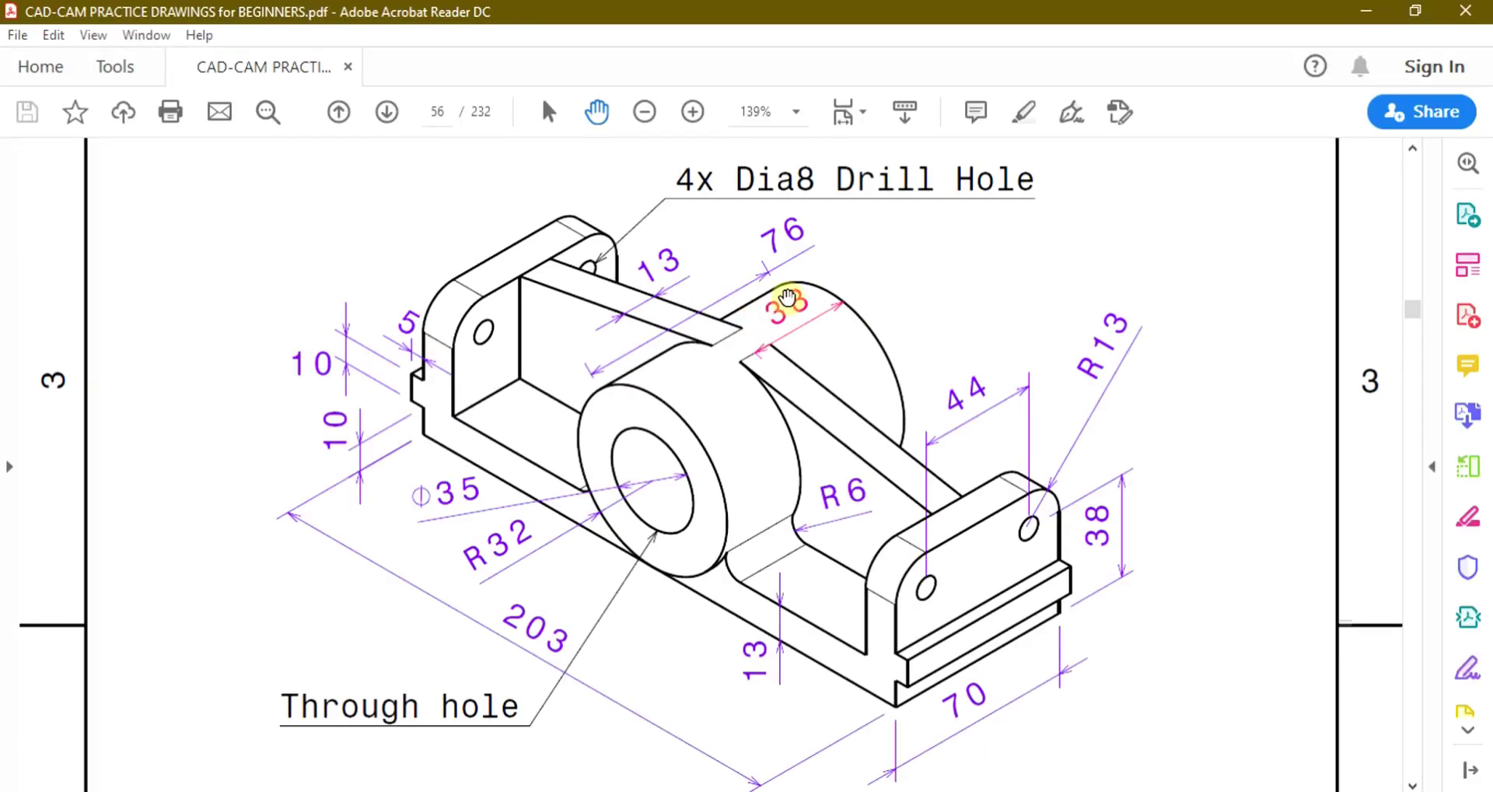
# Circle the 13 rib thickness on the drawing, minimize Acrobat, and orbit to inspect Rib1.
pyautogui.moveTo(669, 230)
pyautogui.mouseDown()
pyautogui.moveTo(656, 220)
pyautogui.moveTo(688, 265)
pyautogui.mouseUp()
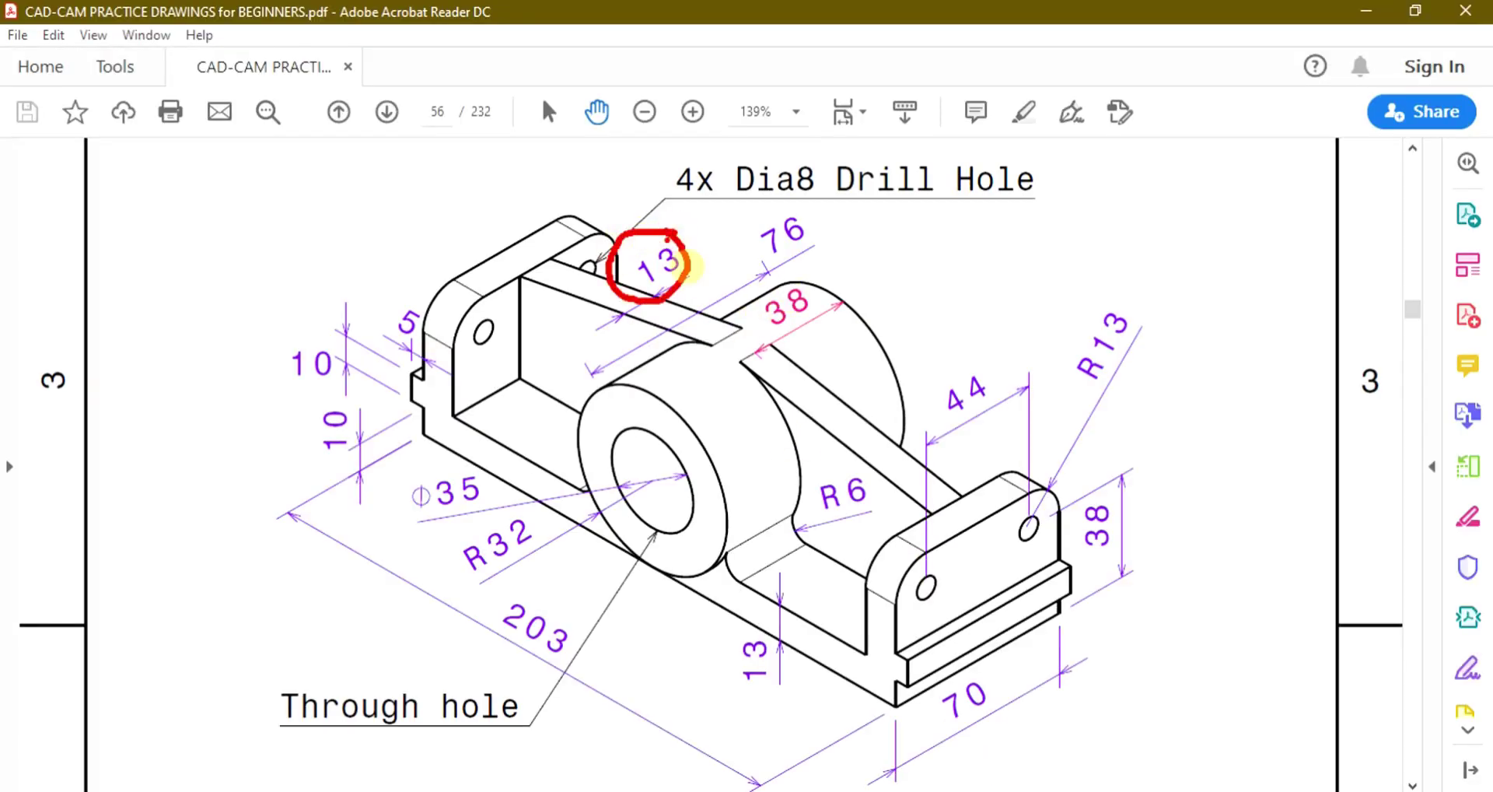
pyautogui.click(1367, 11)
pyautogui.moveTo(1133, 273)
pyautogui.mouseDown(button='middle')
pyautogui.moveTo(1053, 373)
pyautogui.moveTo(1066, 383)
pyautogui.mouseUp(button='middle')
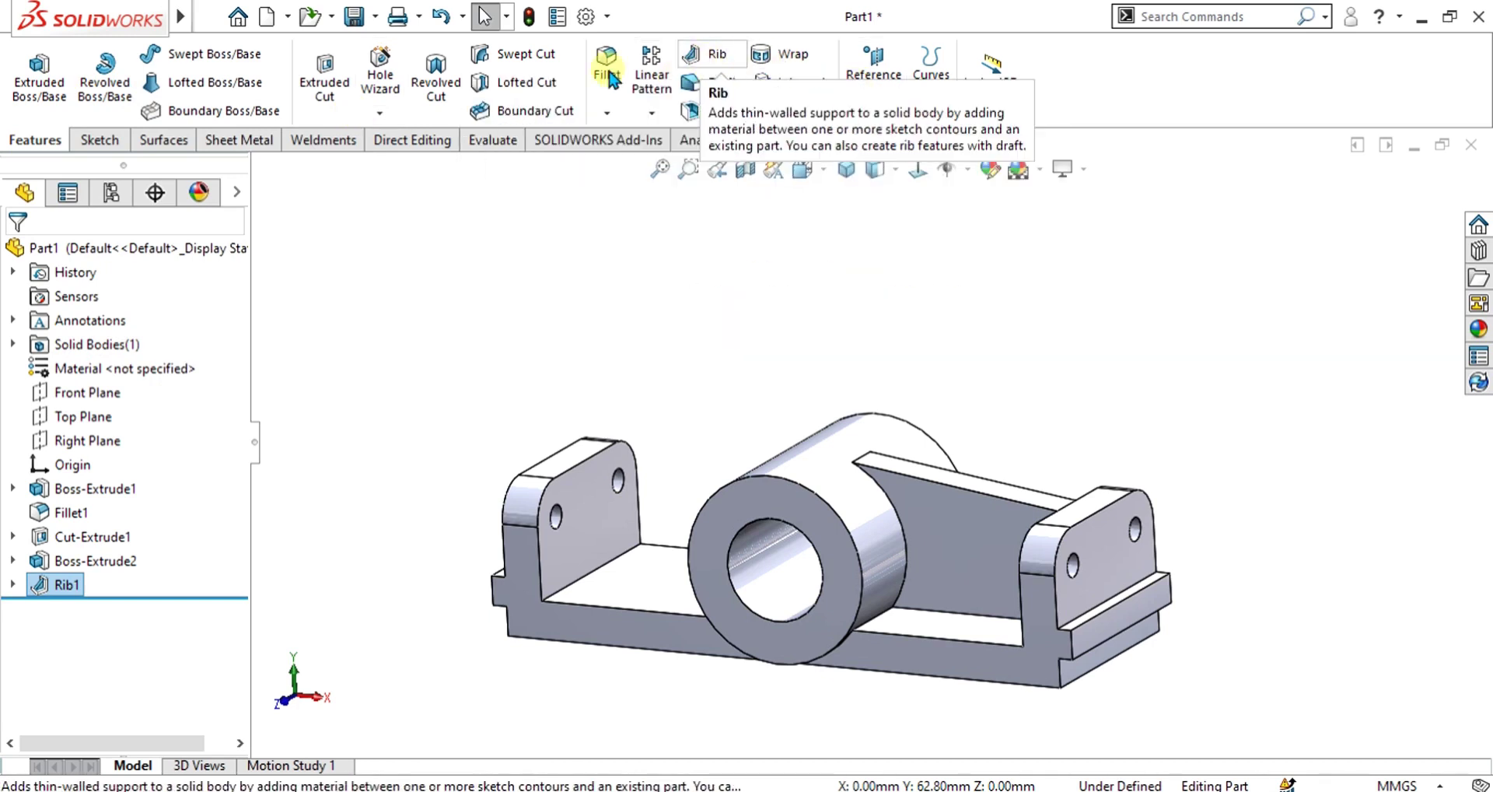
# Mirror Rib1 about the Right Plane.
pyautogui.click(770, 110)
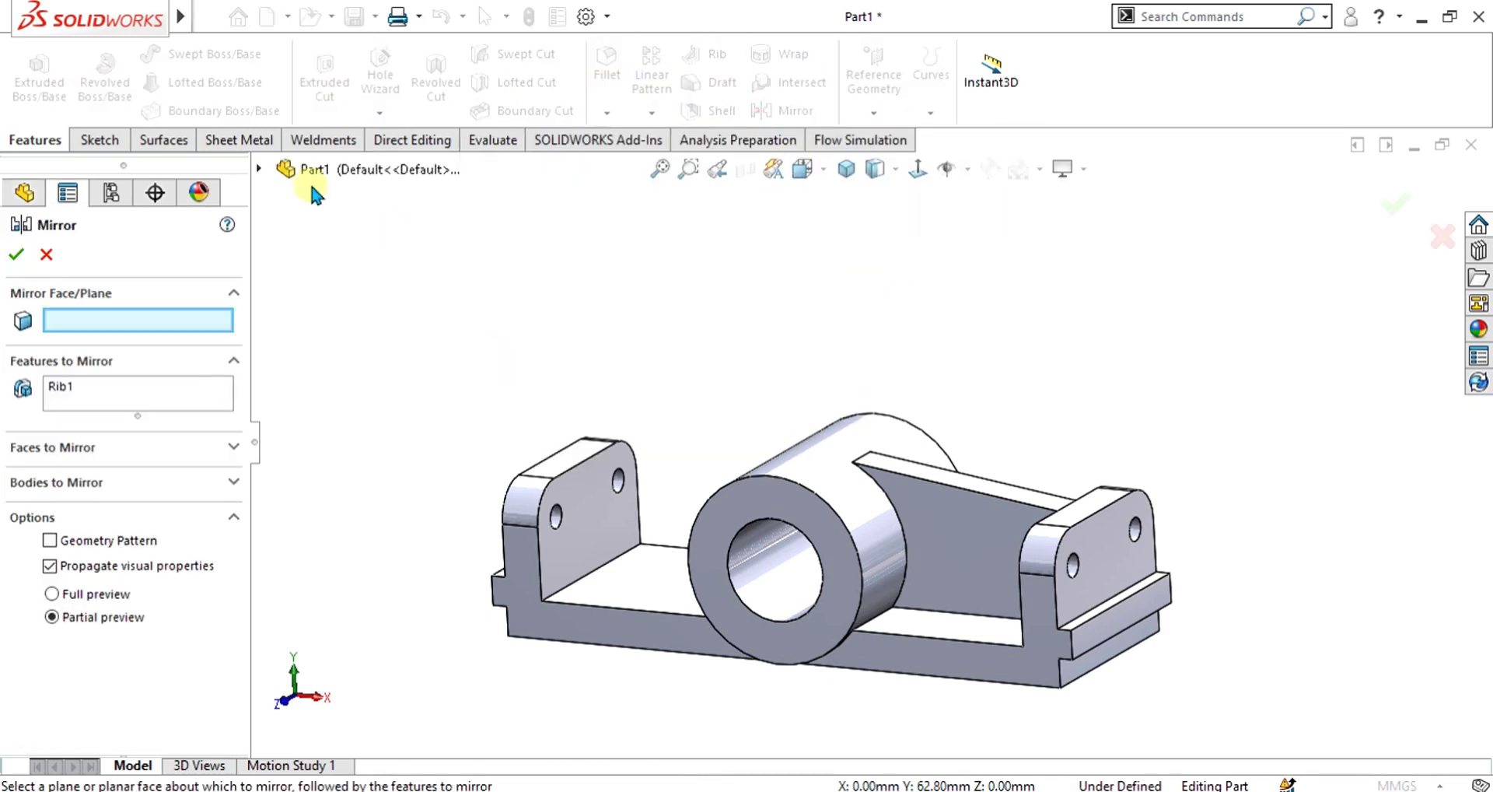
pyautogui.click(261, 167)
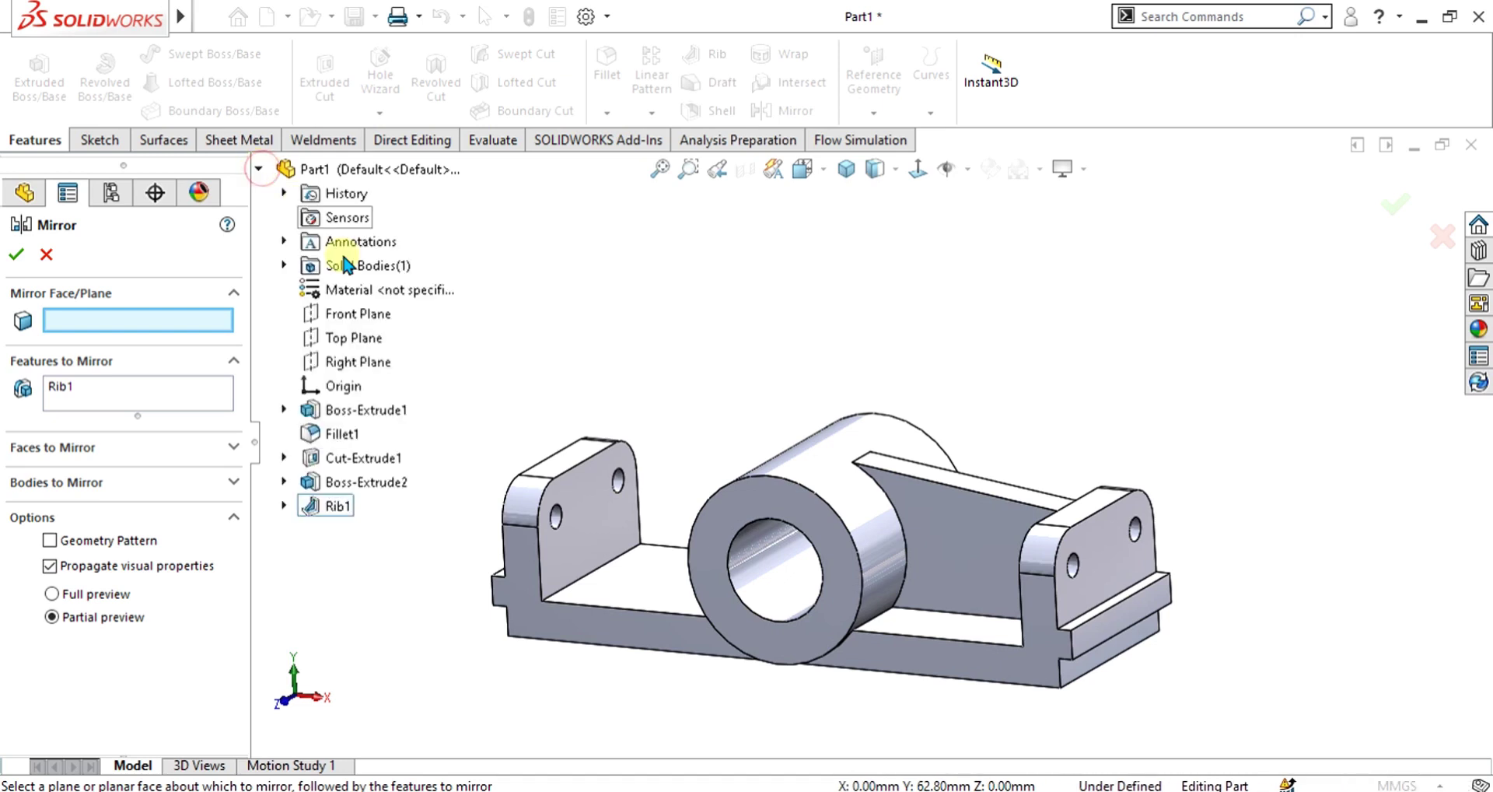
pyautogui.click(354, 363)
pyautogui.click(354, 363)
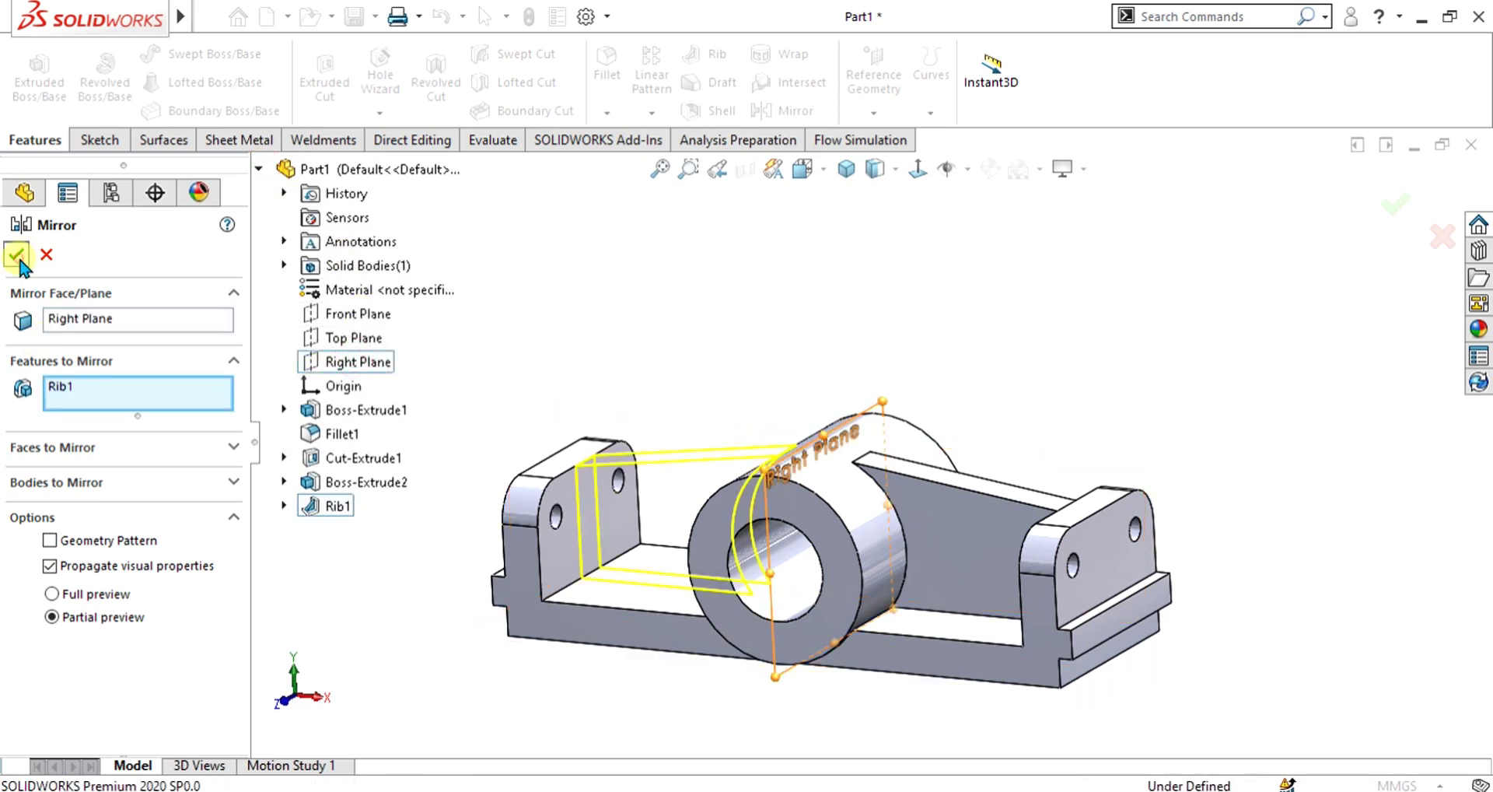
pyautogui.click(16, 254)
# Compare both ribs against the PDF drawing, orbiting the model, then hide Acrobat.
pyautogui.click(994, 738)
pyautogui.hotkey('alt', 'Tab')
pyautogui.scroll(-5, 954, 530)
pyautogui.moveTo(894, 610); pyautogui.dragTo(950, 723, button='middle')
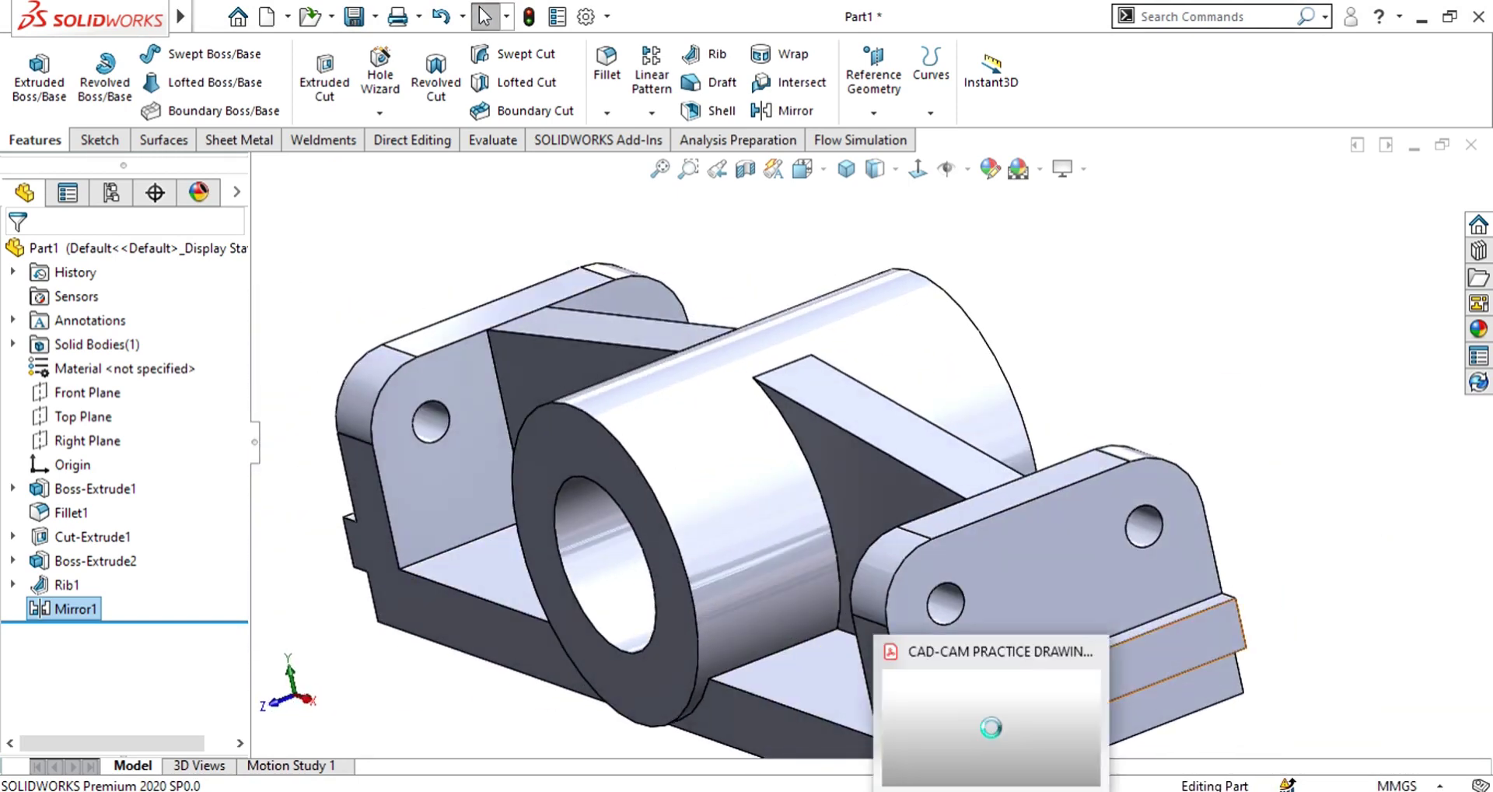
pyautogui.hotkey('alt', 'Tab')
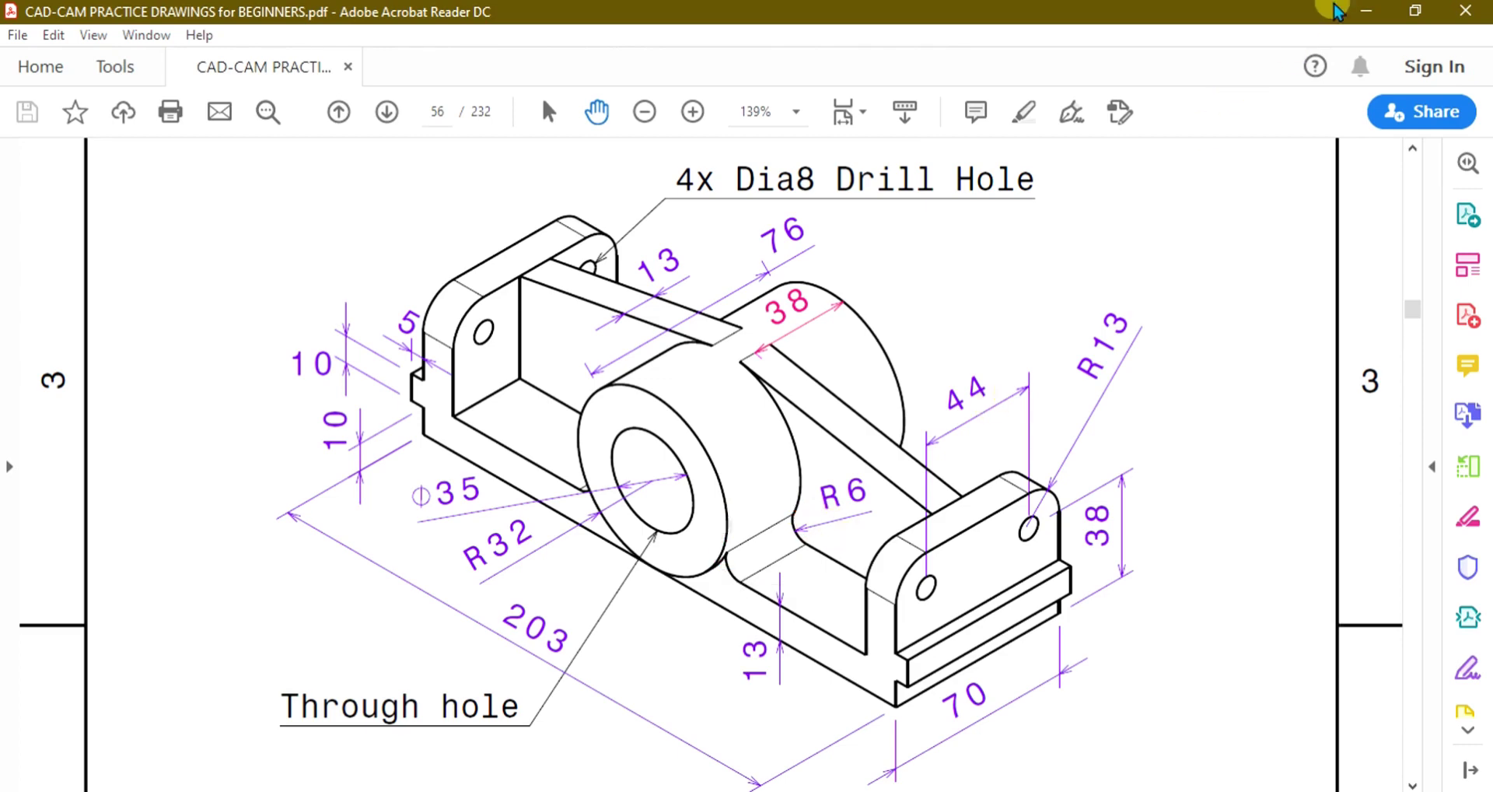
pyautogui.click(1366, 10)
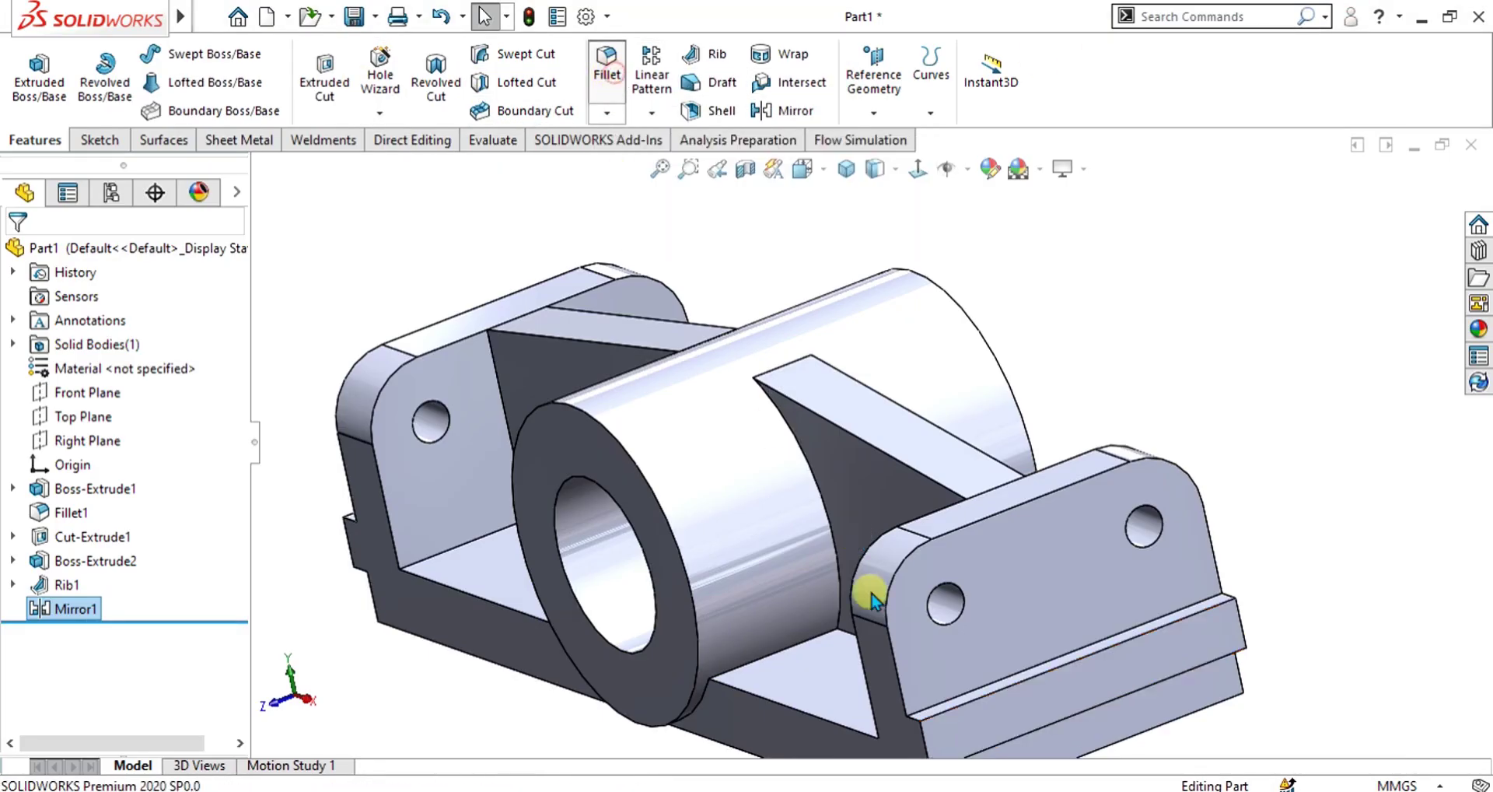
# Fillet both edges where the boss meets the base with a 6 mm radius.
pyautogui.click(777, 660)
pyautogui.moveTo(778, 659); pyautogui.dragTo(418, 590, button='middle')
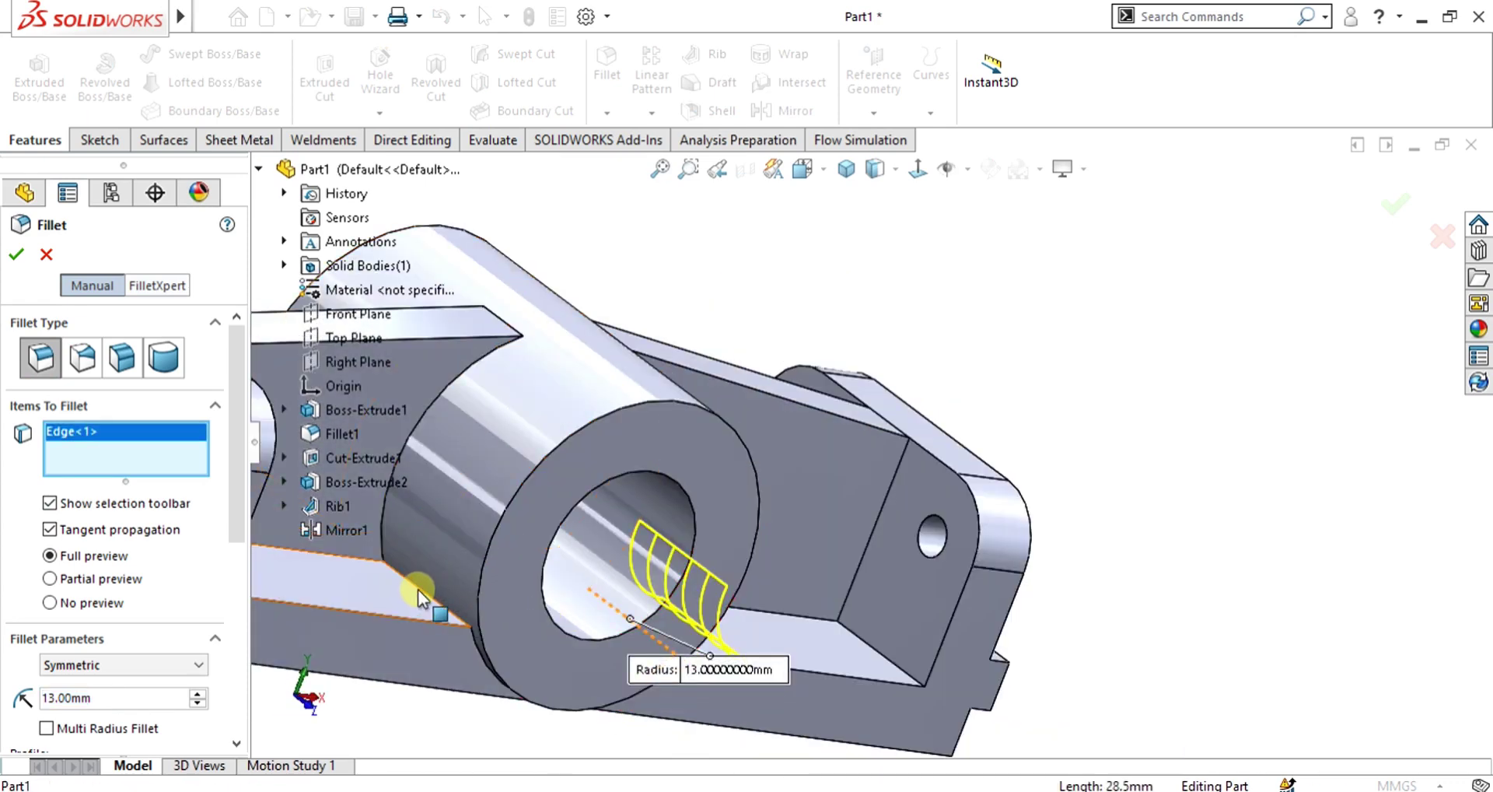
pyautogui.click(418, 588)
pyautogui.moveTo(741, 577); pyautogui.dragTo(661, 599, button='middle')
pyautogui.click(121, 698)
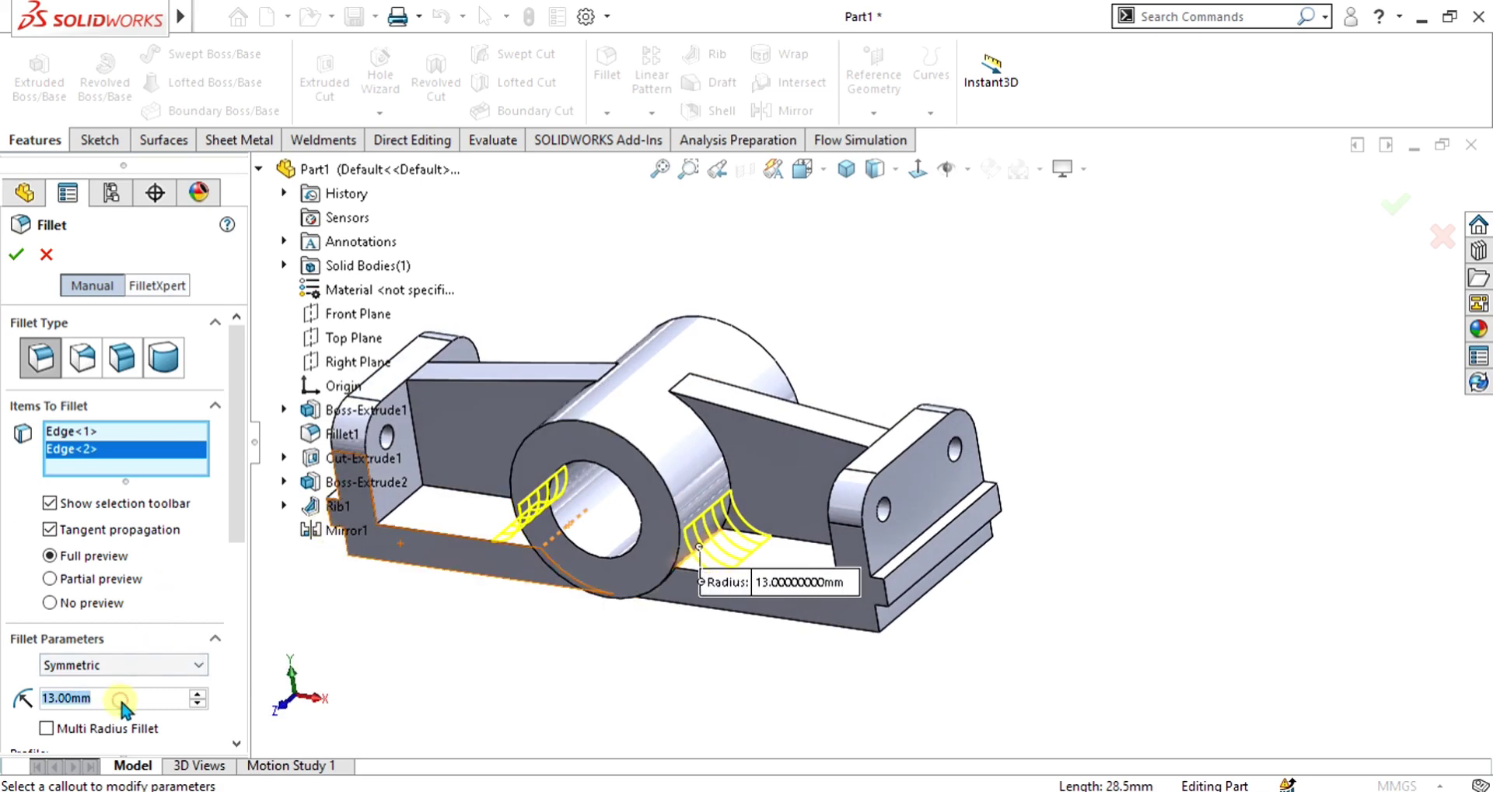
pyautogui.write('6')
pyautogui.press('Return')
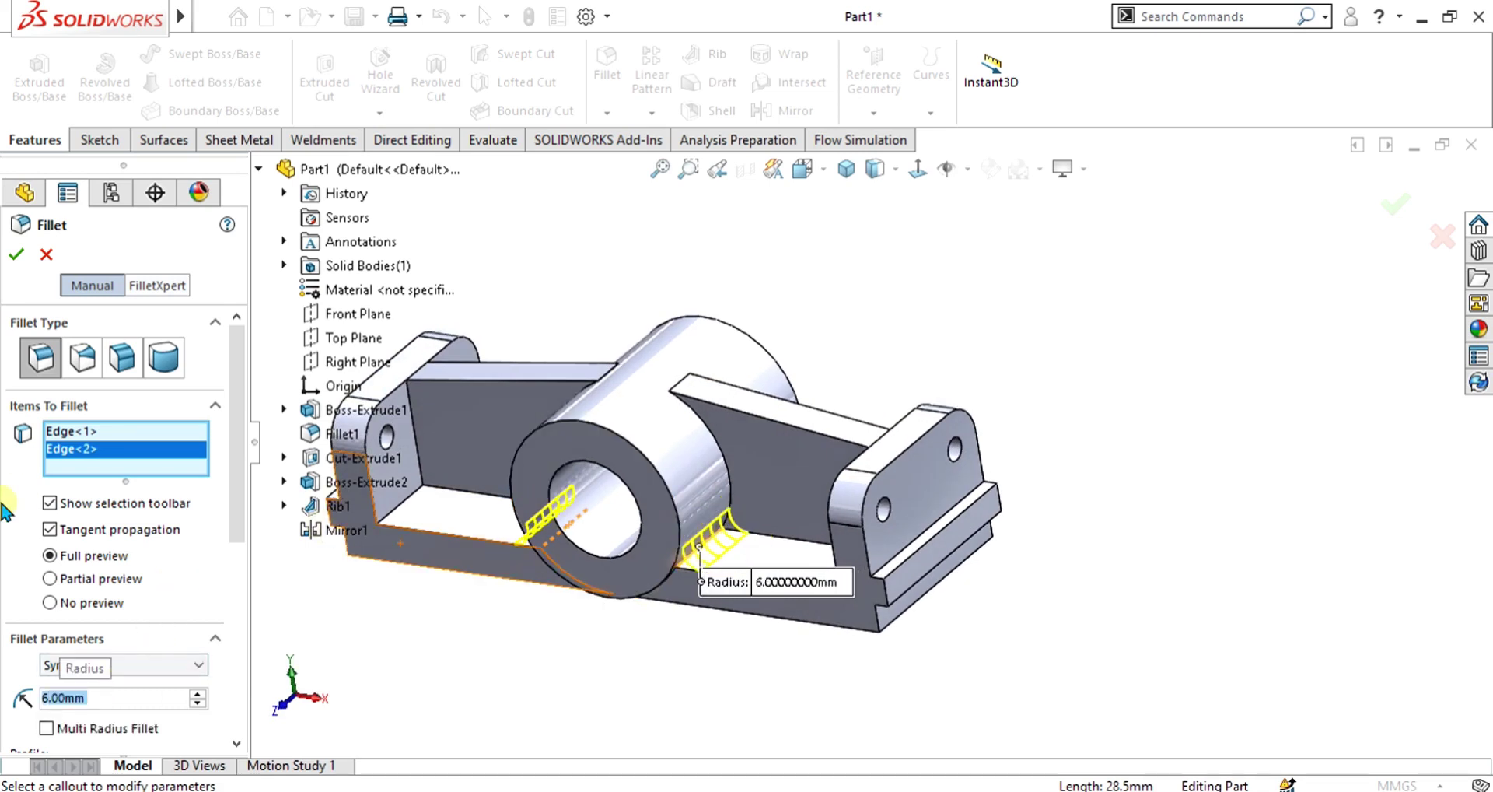
pyautogui.click(19, 254)
pyautogui.scroll(-3, 754, 560)
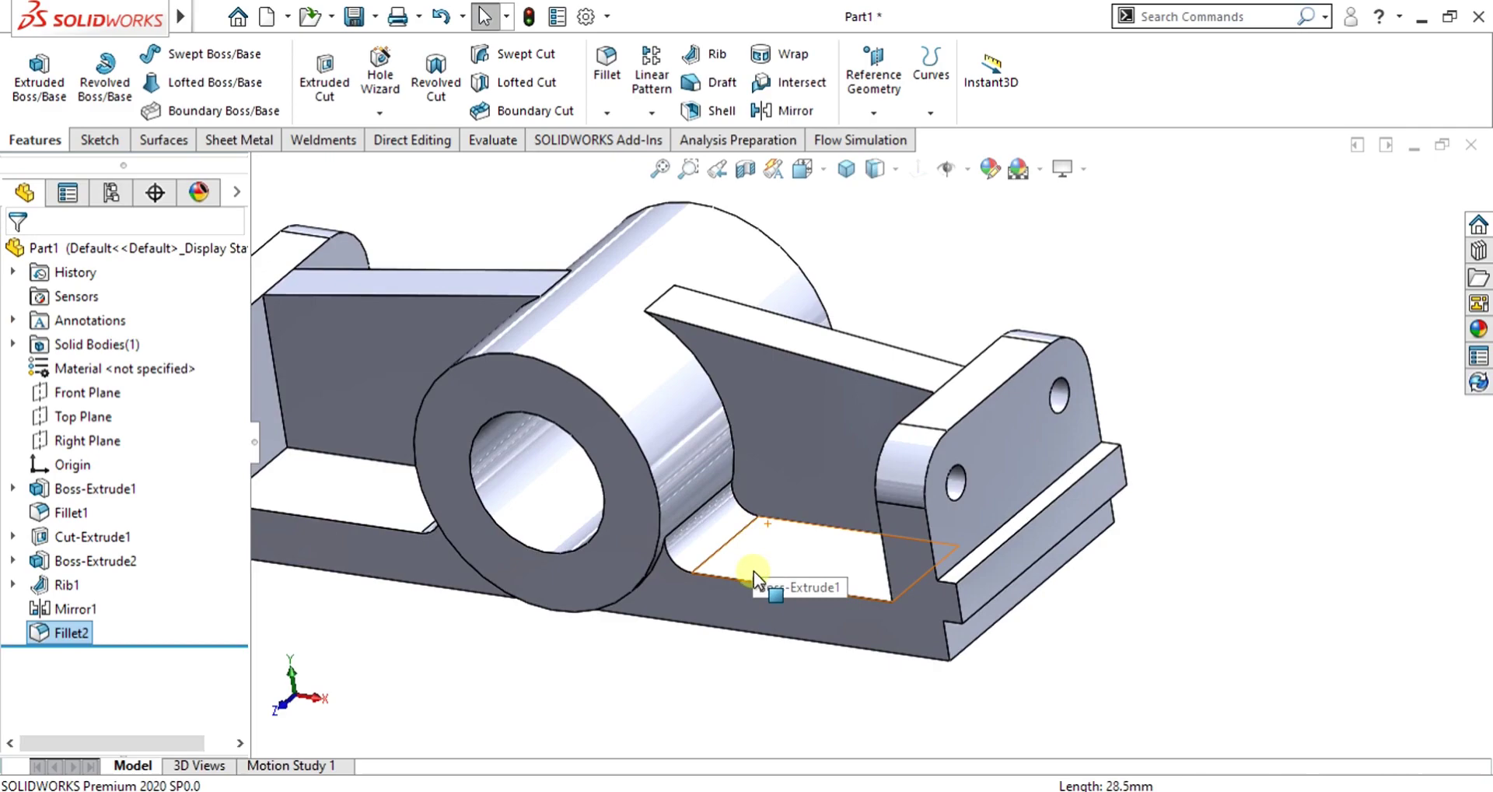